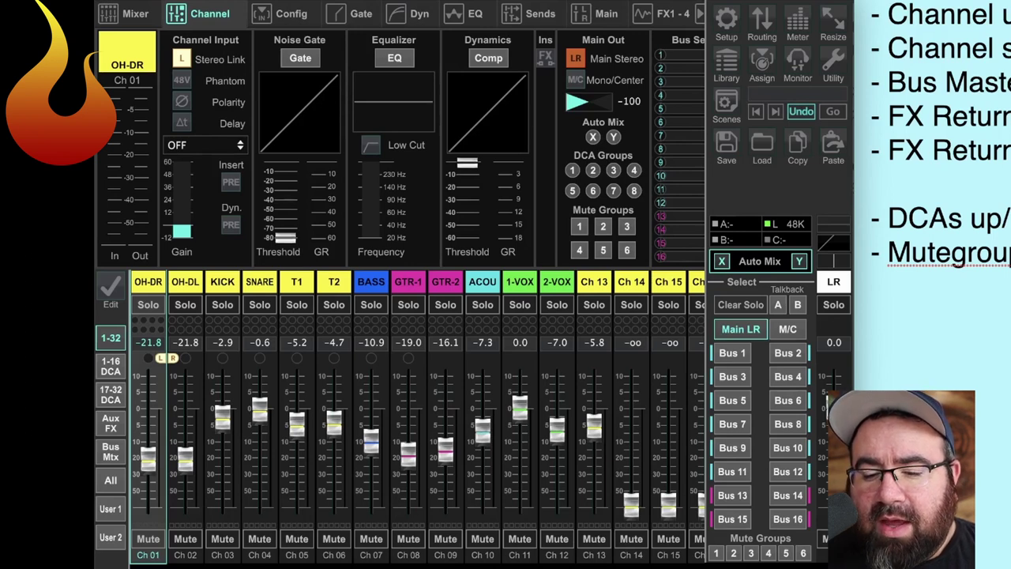
# Show the Bus Mtx fader bank and review which buses, matrices and mains are assigned to it.
pyautogui.click(110, 458)
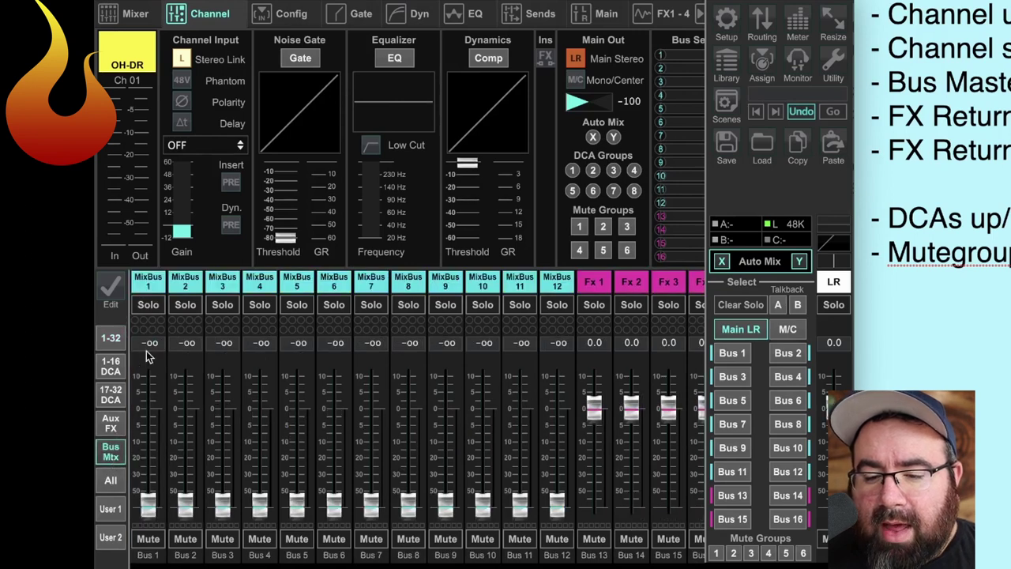
pyautogui.click(109, 287)
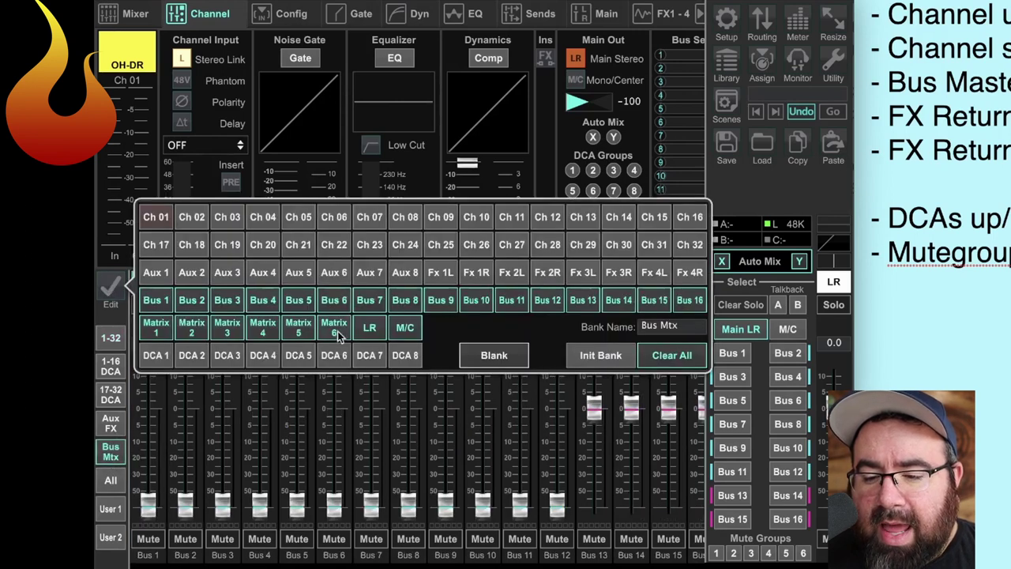
pyautogui.click(409, 330)
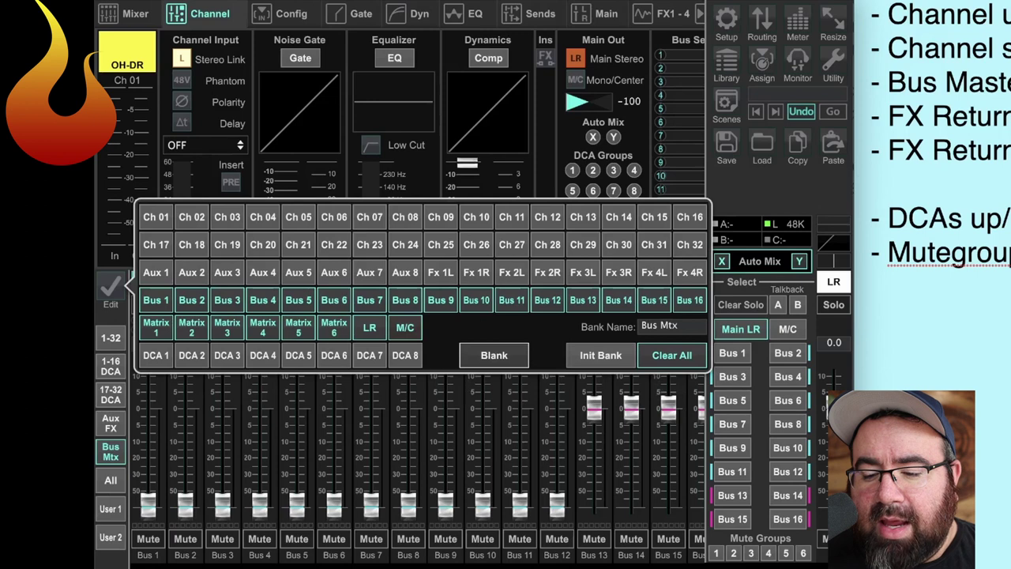
pyautogui.click(468, 393)
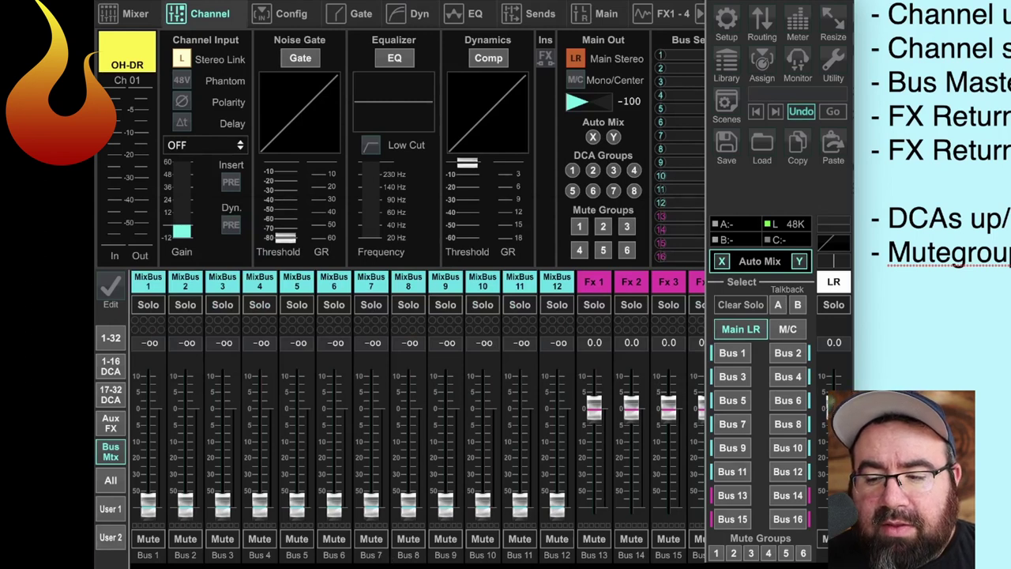
# Rename the Fx 1 strip on Bus 13 as STREAM-L and colour it solid red.
pyautogui.hscroll(10, 316, 521)
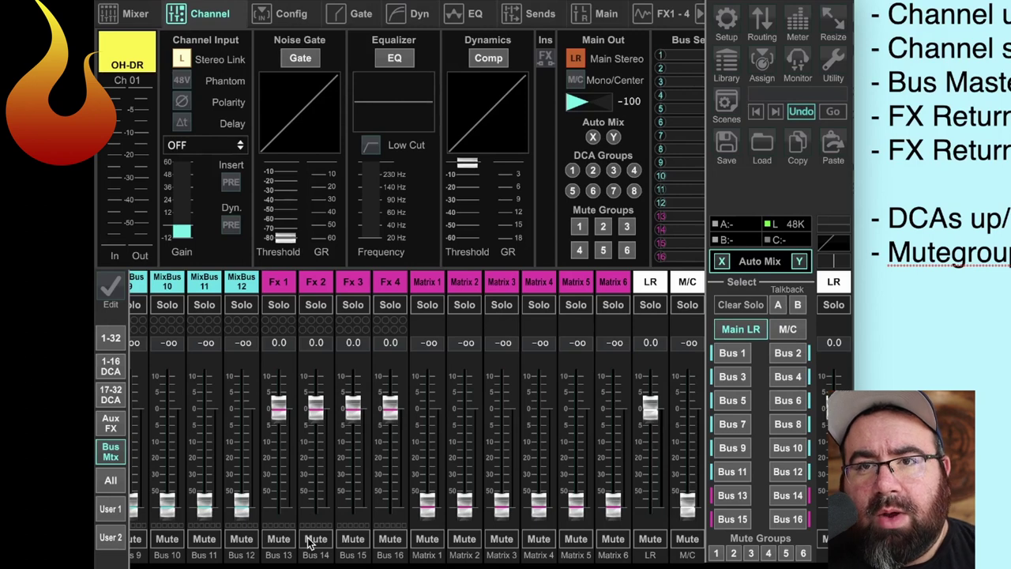
pyautogui.click(278, 282)
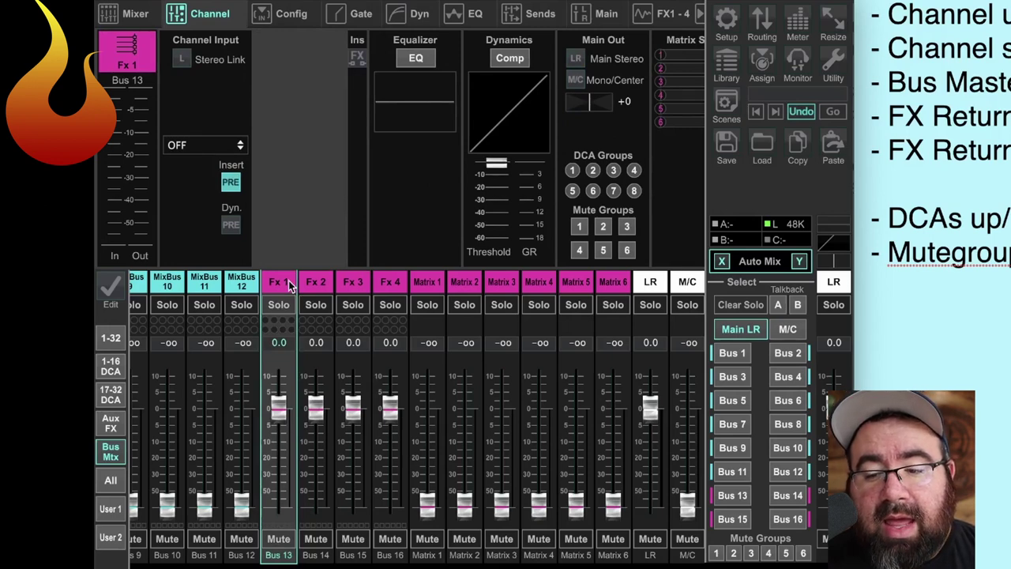
pyautogui.click(316, 283)
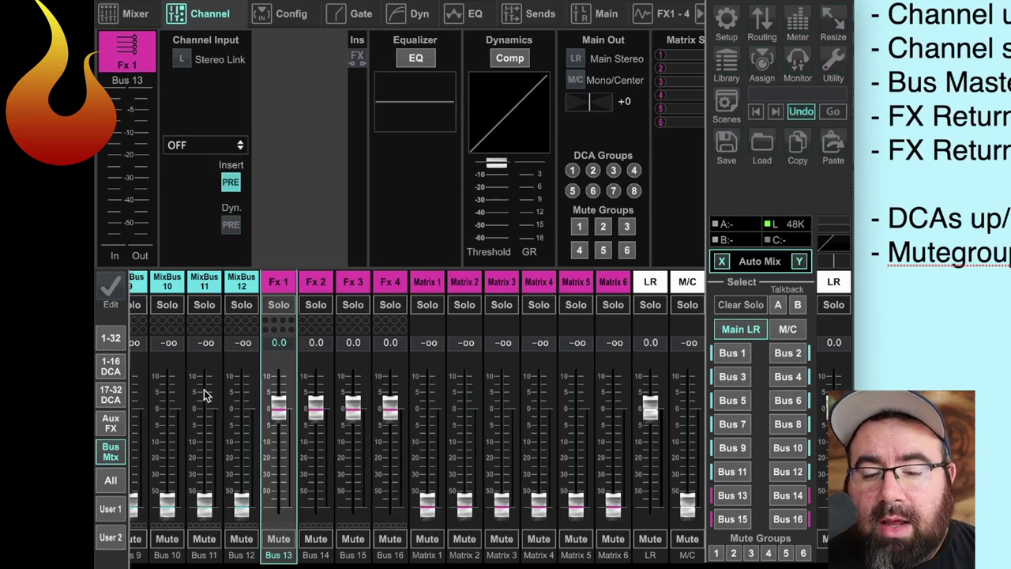
pyautogui.doubleClick(278, 282)
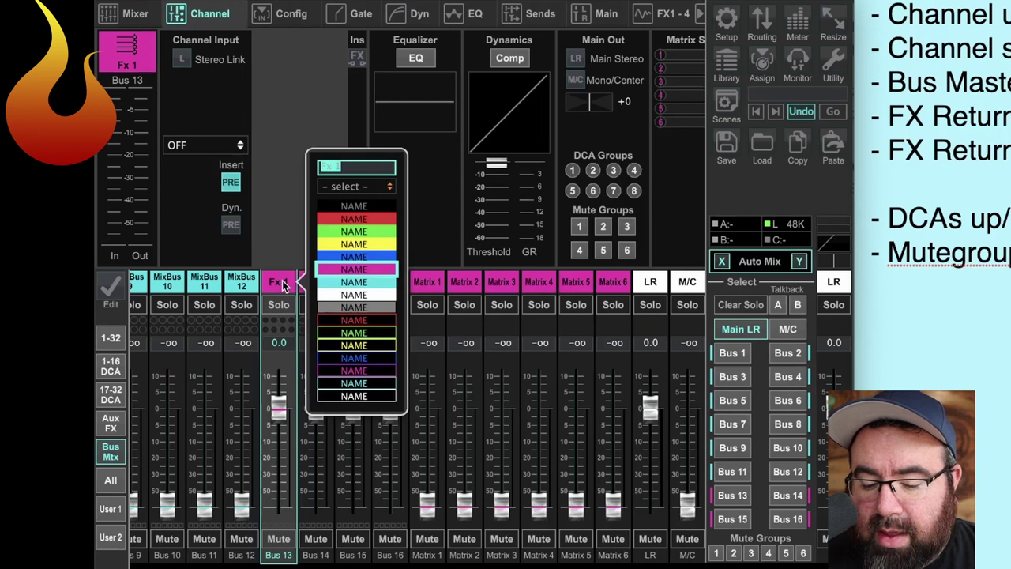
pyautogui.write('STREA')
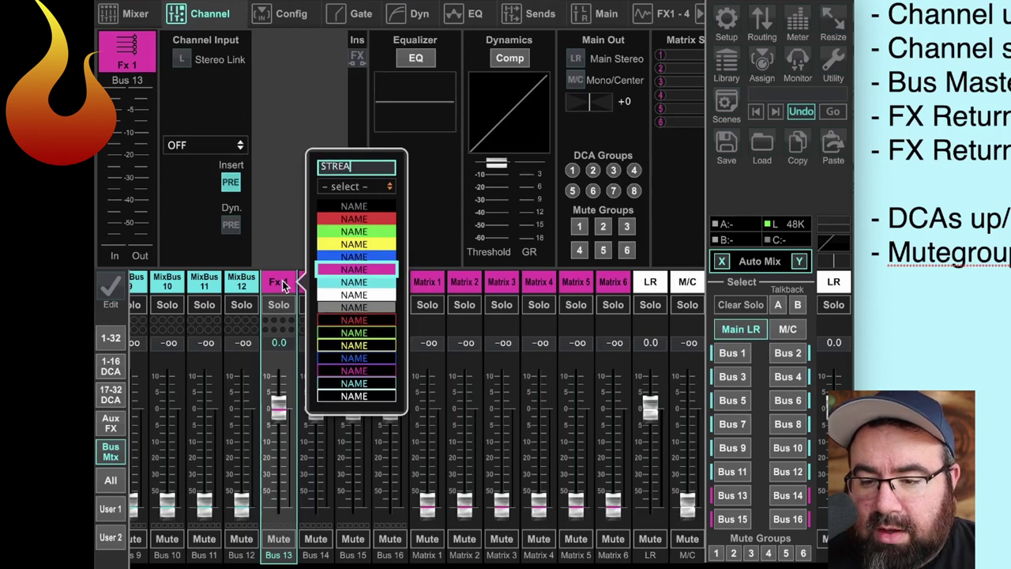
pyautogui.write('M-L')
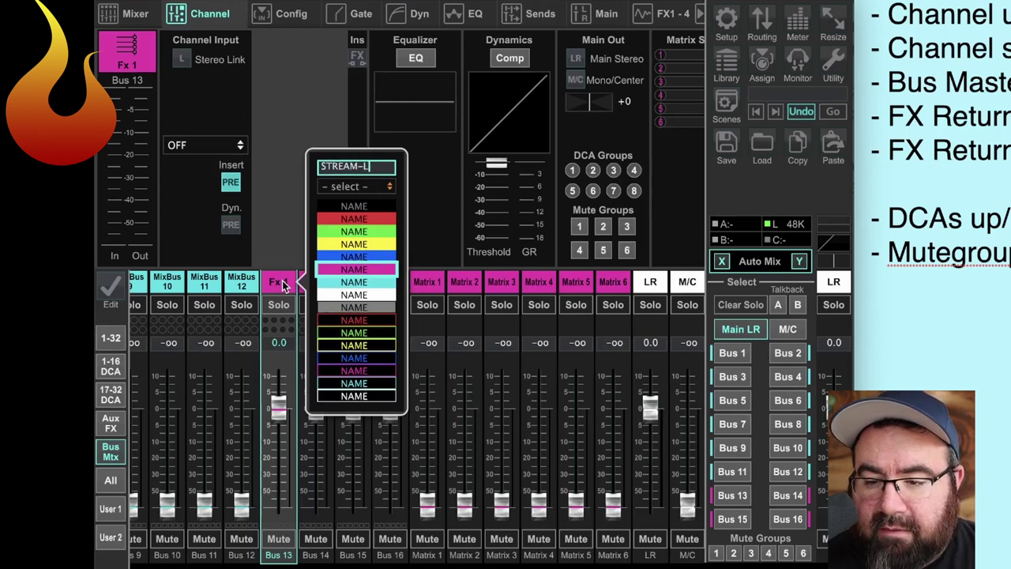
pyautogui.click(342, 220)
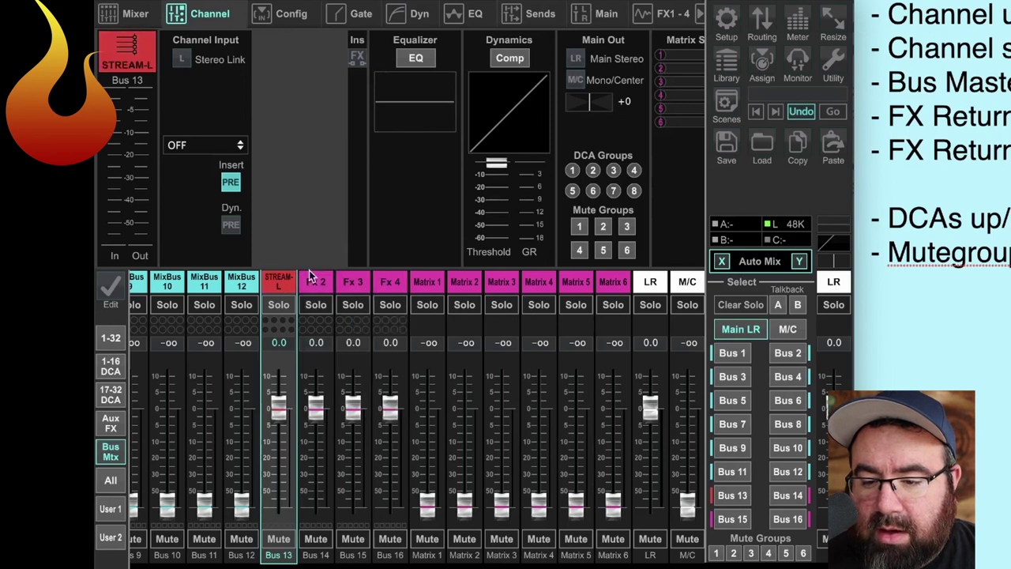
# Rename the Fx 2 strip on Bus 14 as STREAM-R.
pyautogui.click(313, 283)
pyautogui.press('BackSpace')
pyautogui.press('BackSpace')
pyautogui.press('BackSpace')
pyautogui.press('BackSpace')
pyautogui.write('STREAM-R')
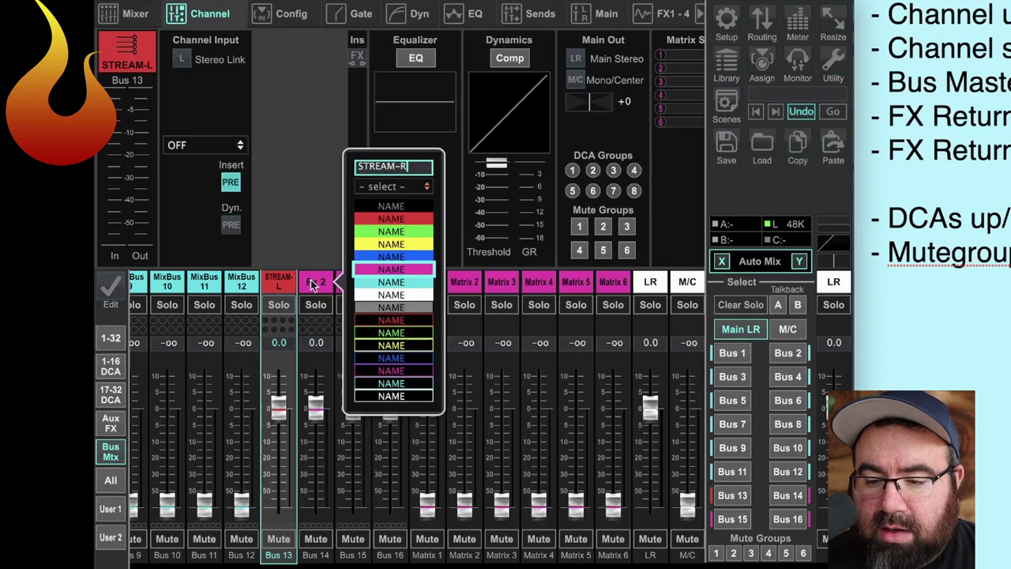
pyautogui.press('Return')
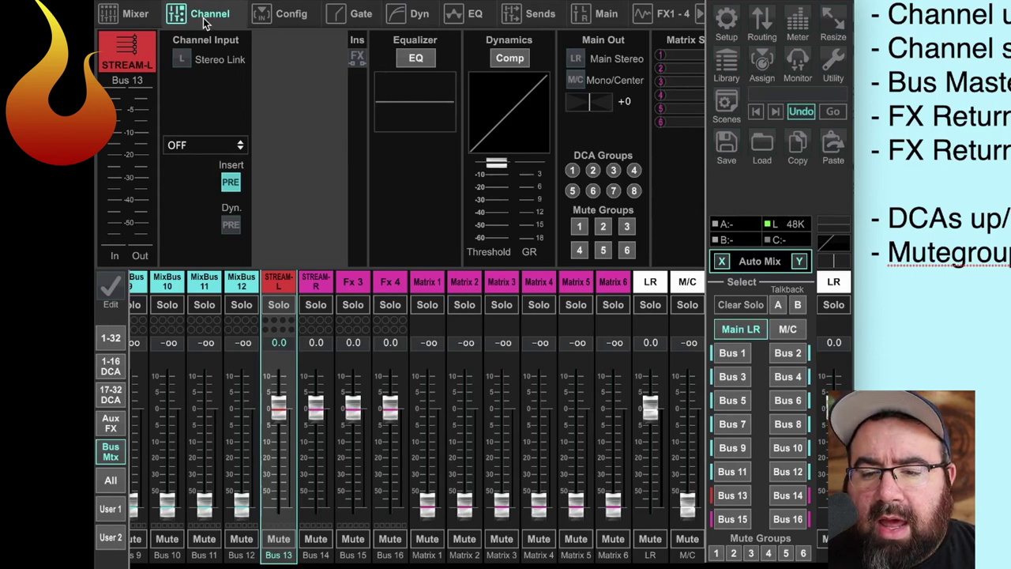
# Stereo-link MixBus 13 and MixBus 14, and toggle their Main Stereo assignment on and back off.
pyautogui.click(182, 59)
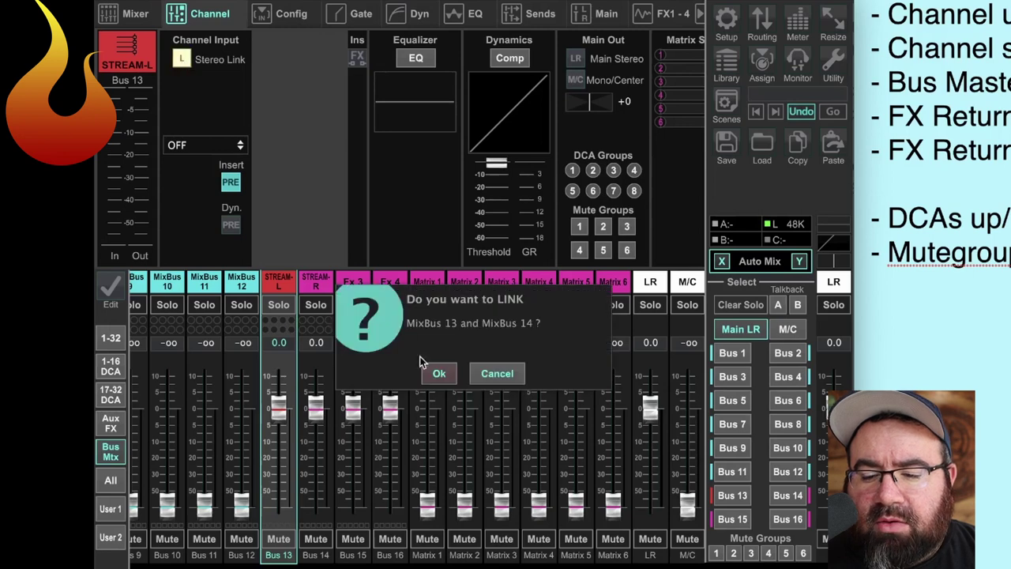
pyautogui.click(441, 375)
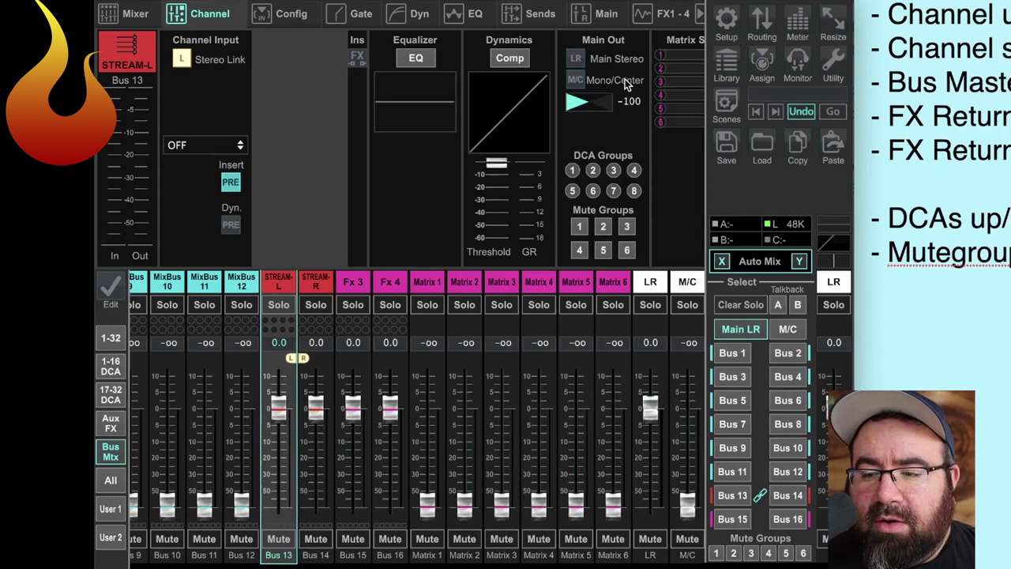
pyautogui.click(576, 61)
pyautogui.click(576, 60)
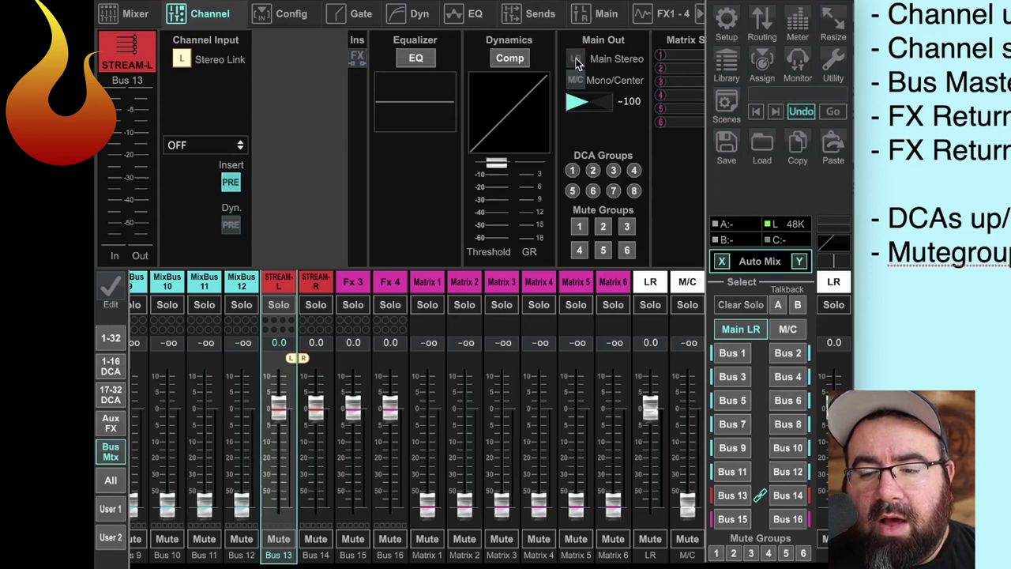
# Rename the Fx 3 strip on Bus 15 as V VERB S.
pyautogui.click(354, 282)
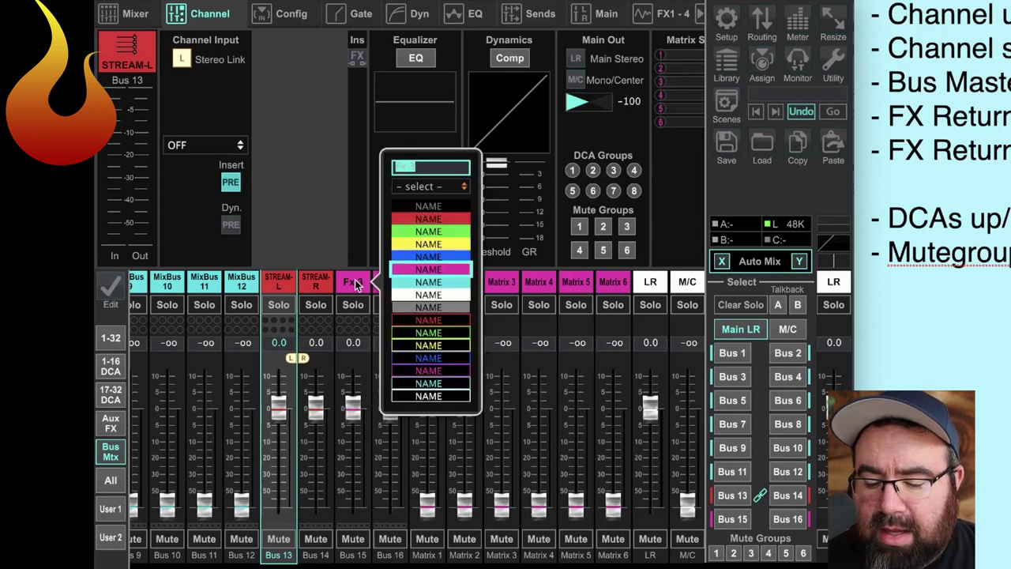
pyautogui.write('V V')
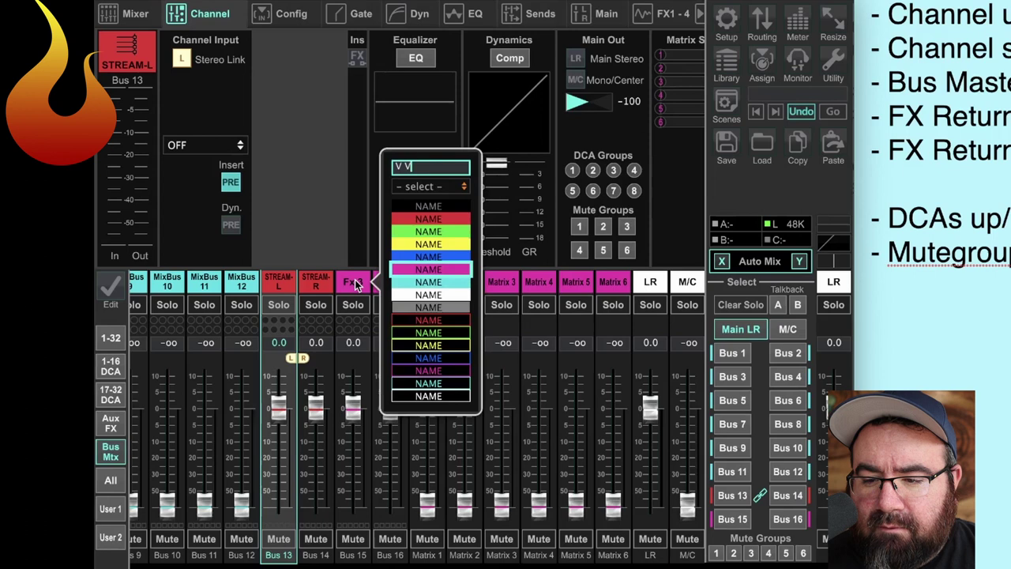
pyautogui.write('ERB S')
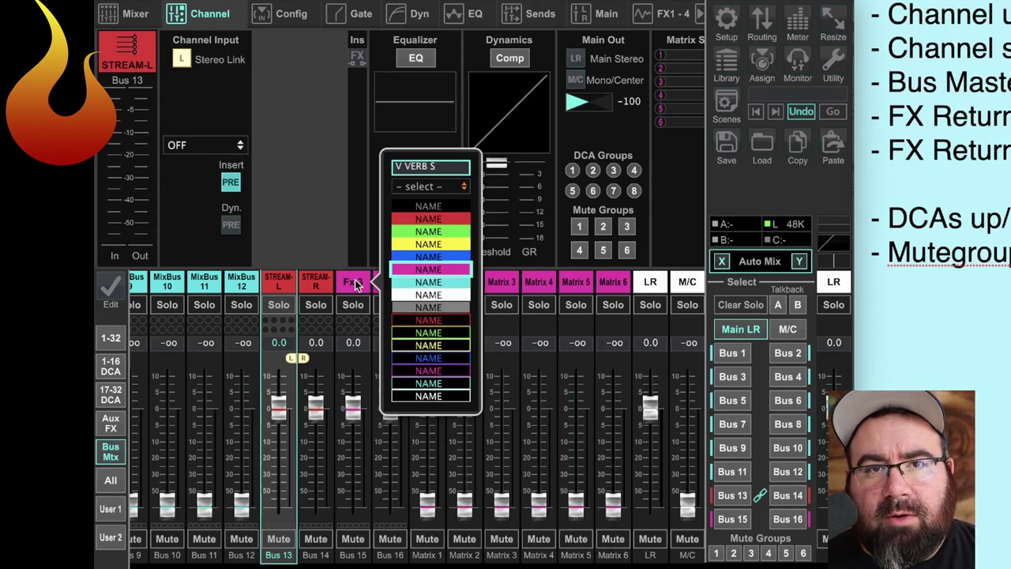
pyautogui.press('Return')
# Rename the Fx 4 strip on Bus 16 as DELAY S.
pyautogui.click(392, 283)
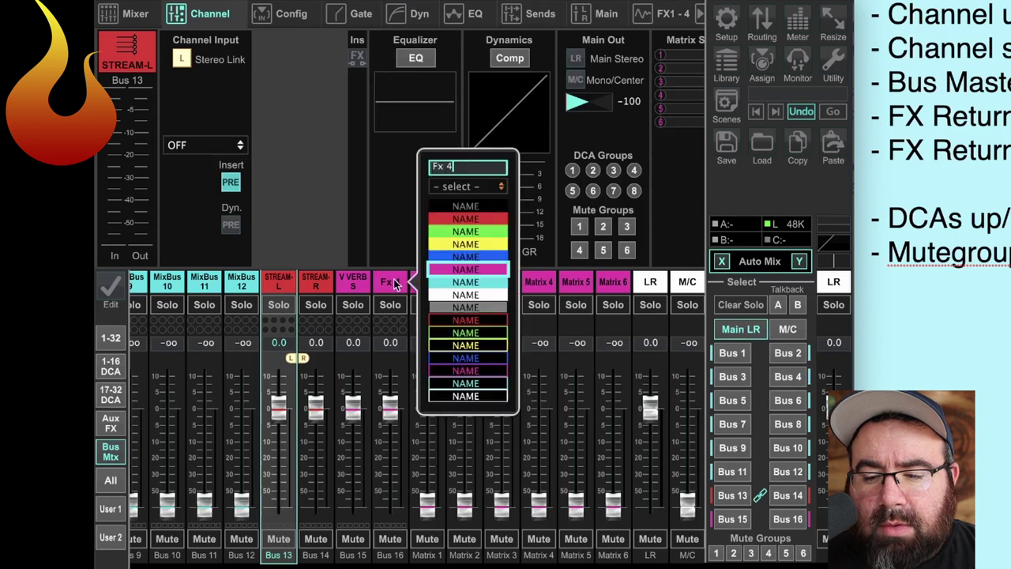
pyautogui.press('BackSpace')
pyautogui.press('BackSpace')
pyautogui.press('BackSpace')
pyautogui.press('BackSpace')
pyautogui.write('DE')
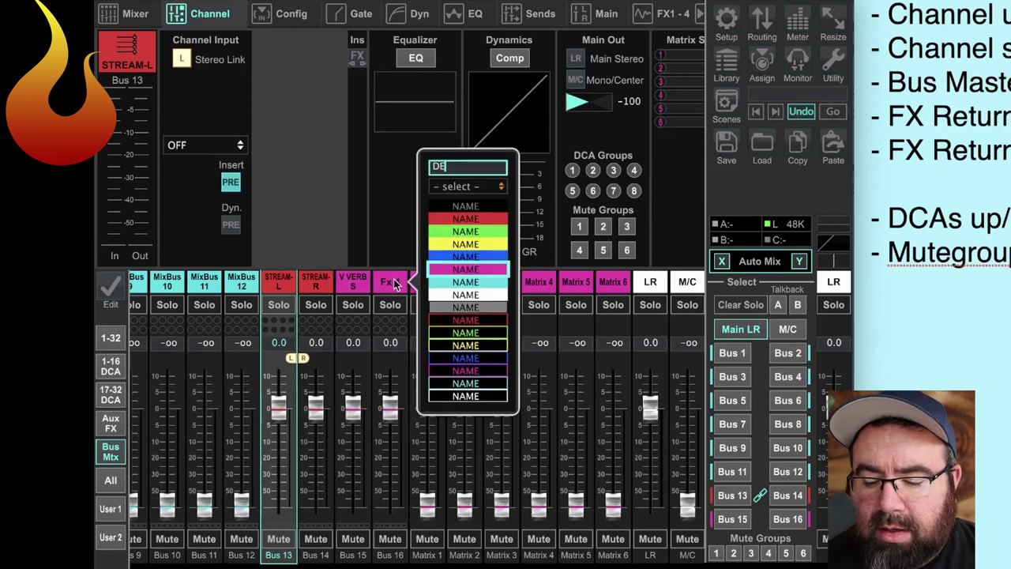
pyautogui.write('LAY S')
pyautogui.press('Return')
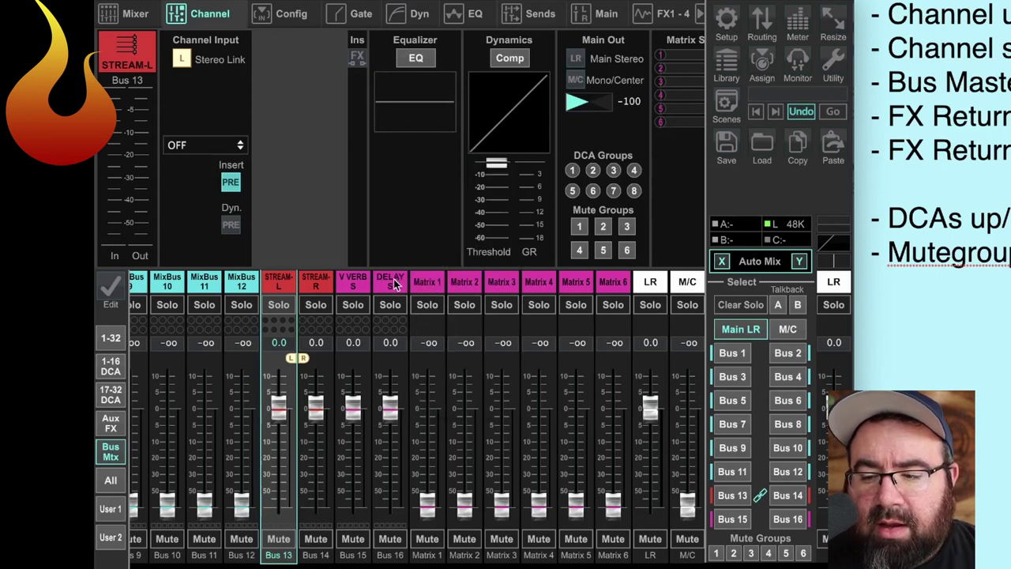
# Rename the M/C strip as B VERB S and colour it solid magenta like the other effect sends.
pyautogui.click(687, 286)
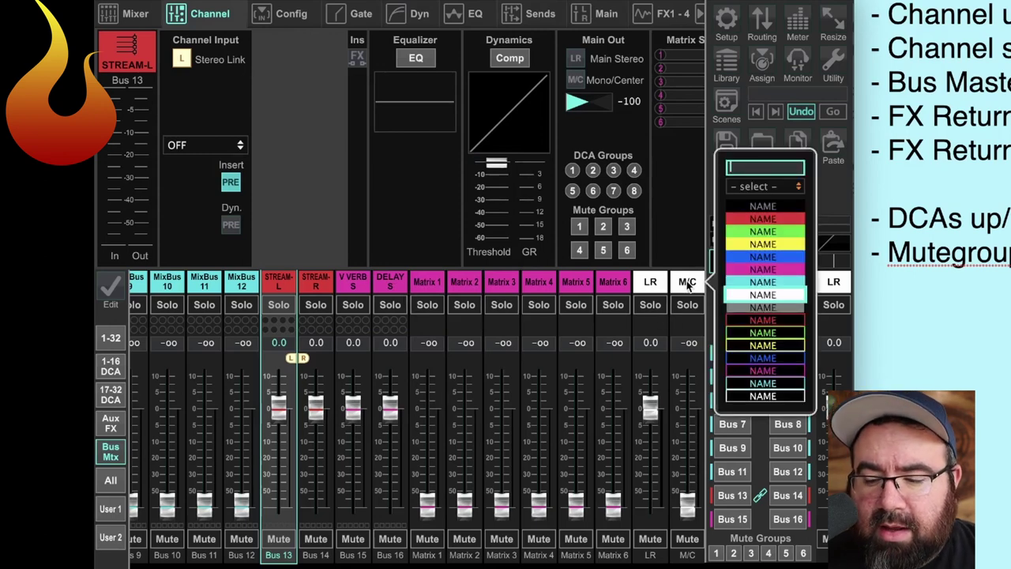
pyautogui.write('B VERB S')
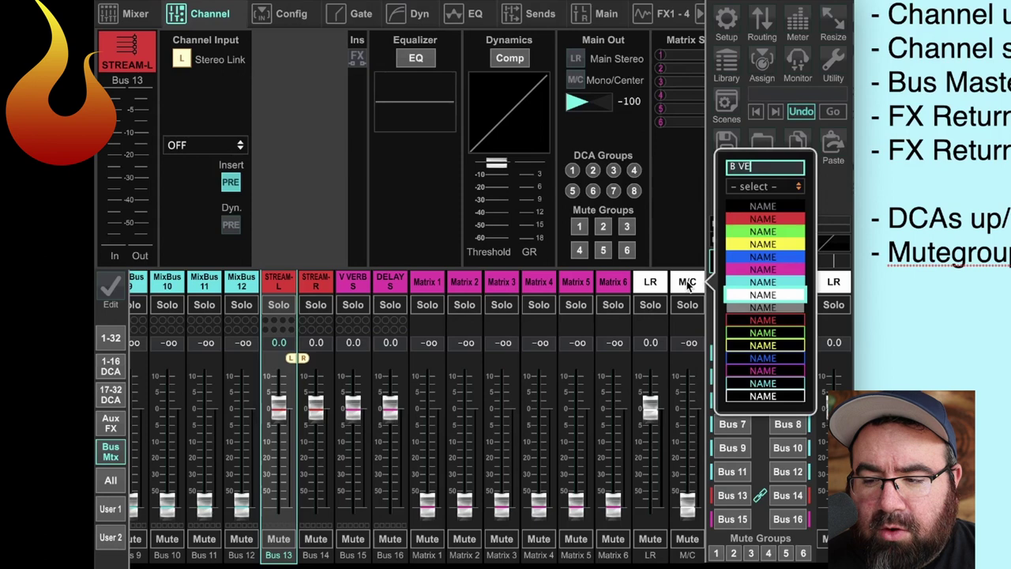
pyautogui.press('Return')
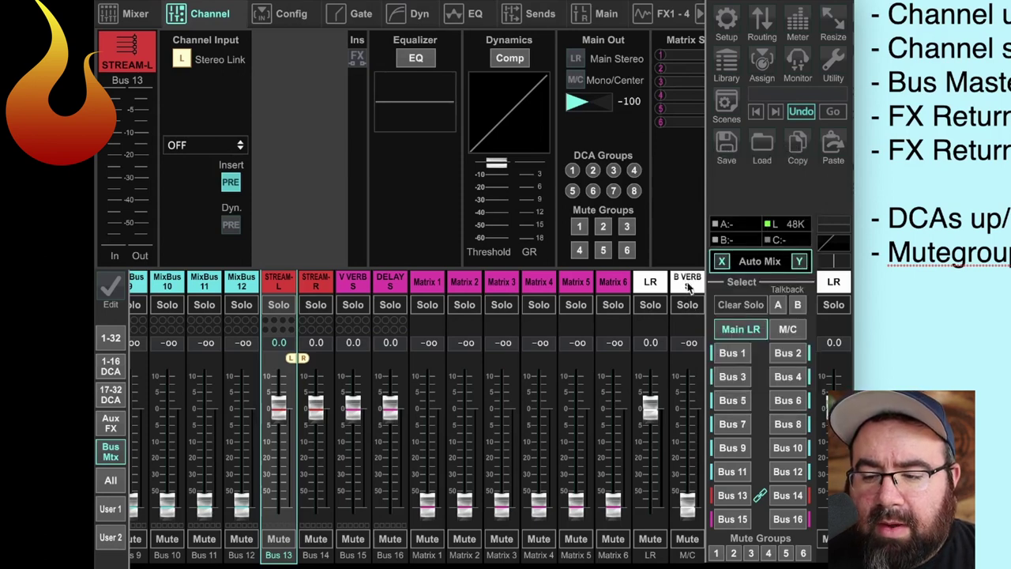
pyautogui.click(687, 286)
pyautogui.click(749, 270)
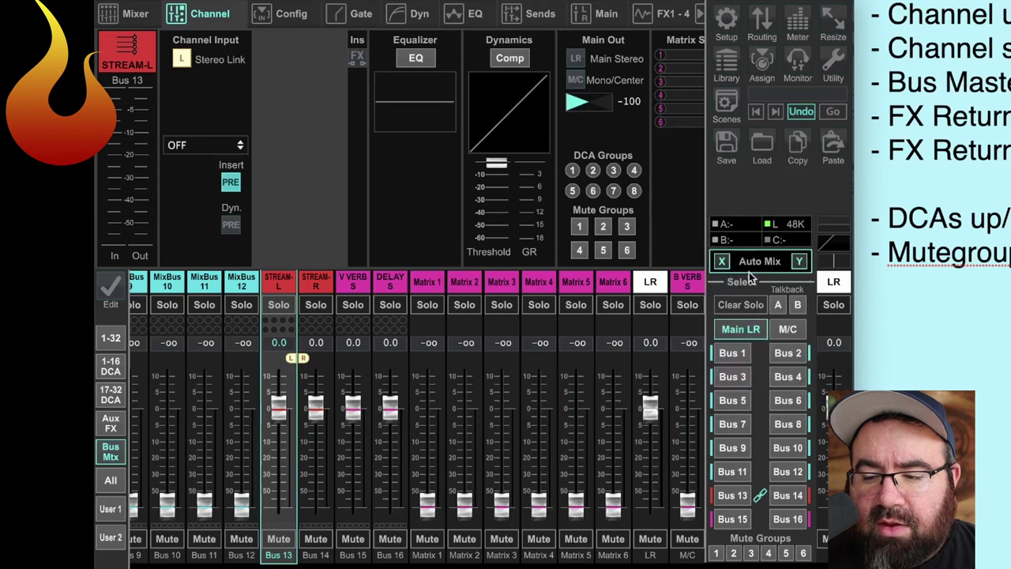
# Set the B VERB S fader on the M/C strip to 0 dB.
pyautogui.doubleClick(689, 343)
pyautogui.write('0')
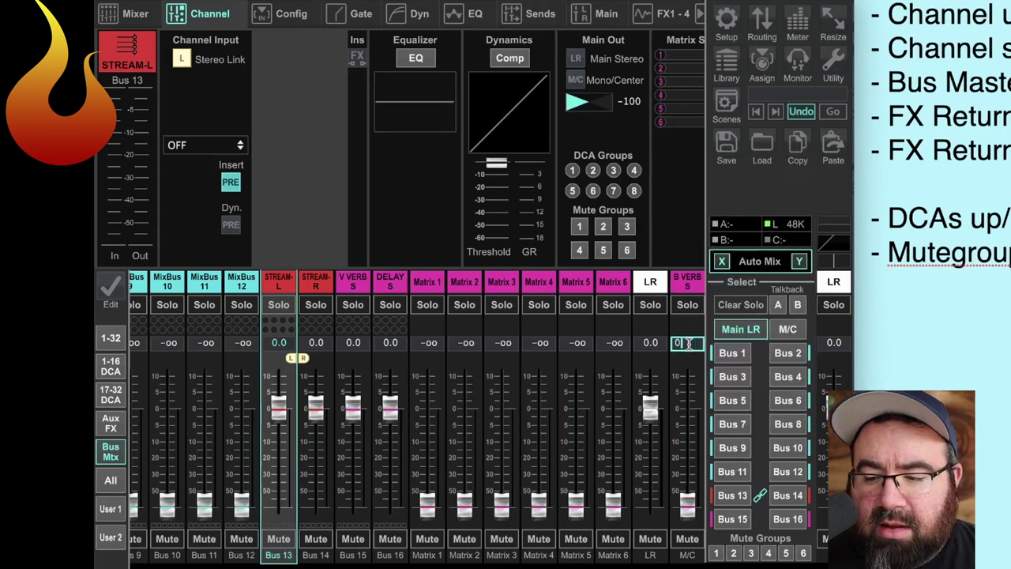
pyautogui.press('Return')
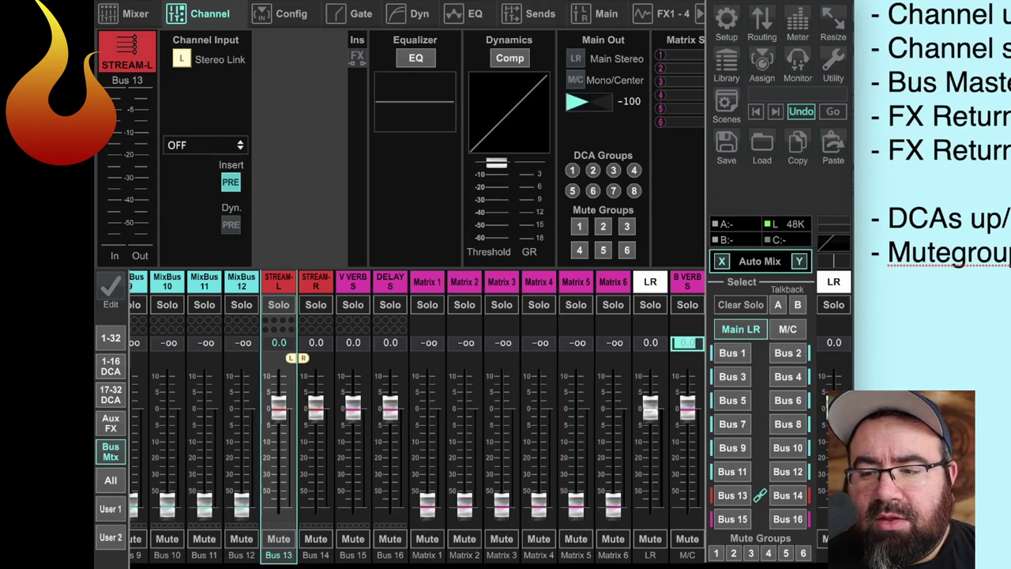
pyautogui.click(664, 87)
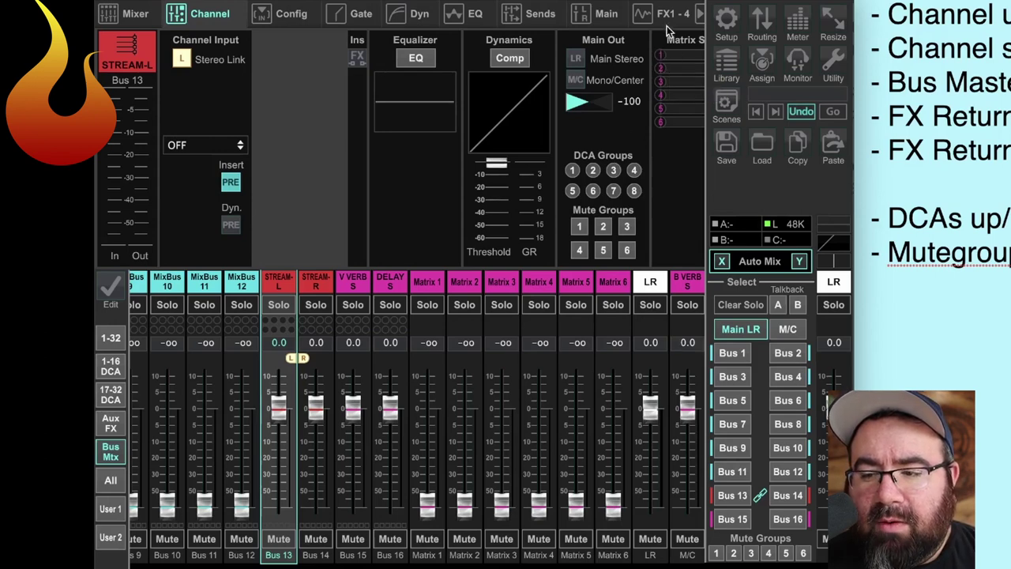
# Set both input sources of the FX 1 Vintage Room to Main M/C.
pyautogui.click(666, 16)
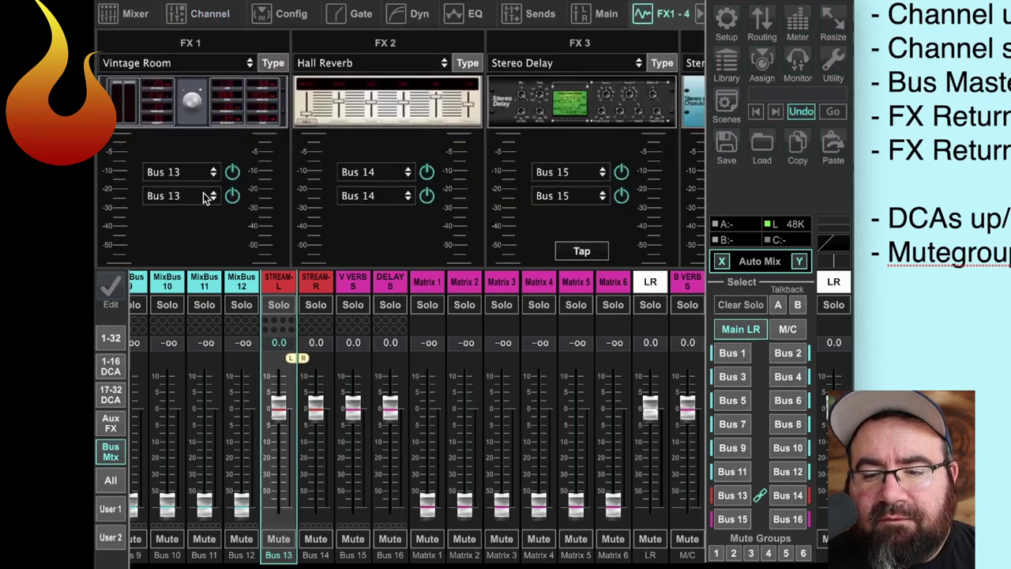
pyautogui.click(698, 18)
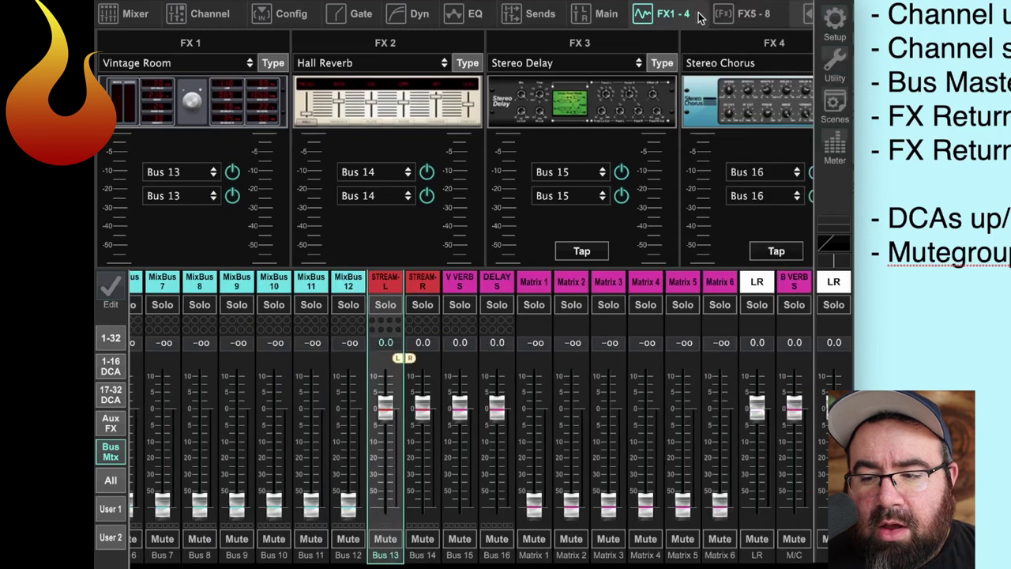
pyautogui.click(173, 173)
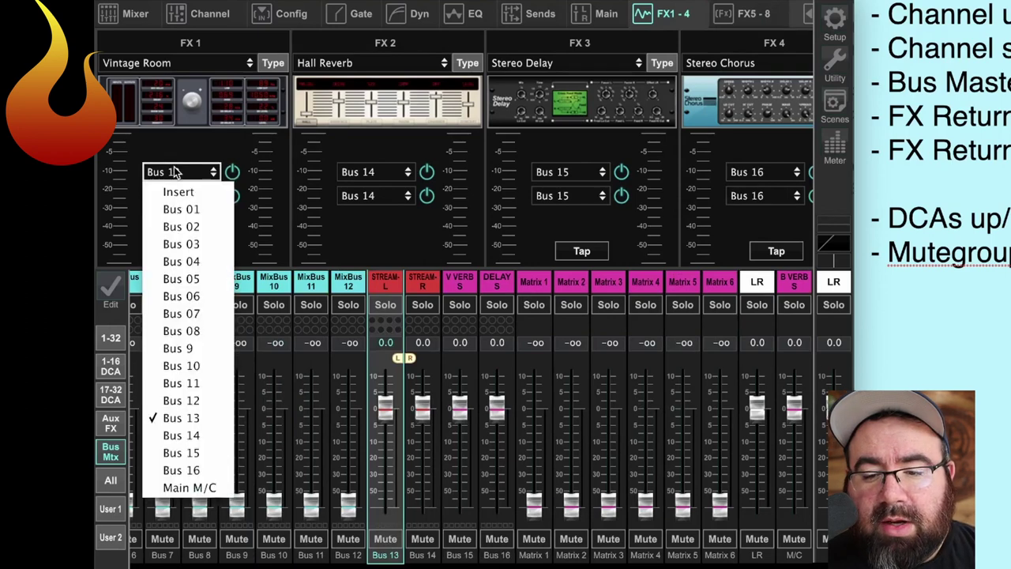
pyautogui.click(175, 489)
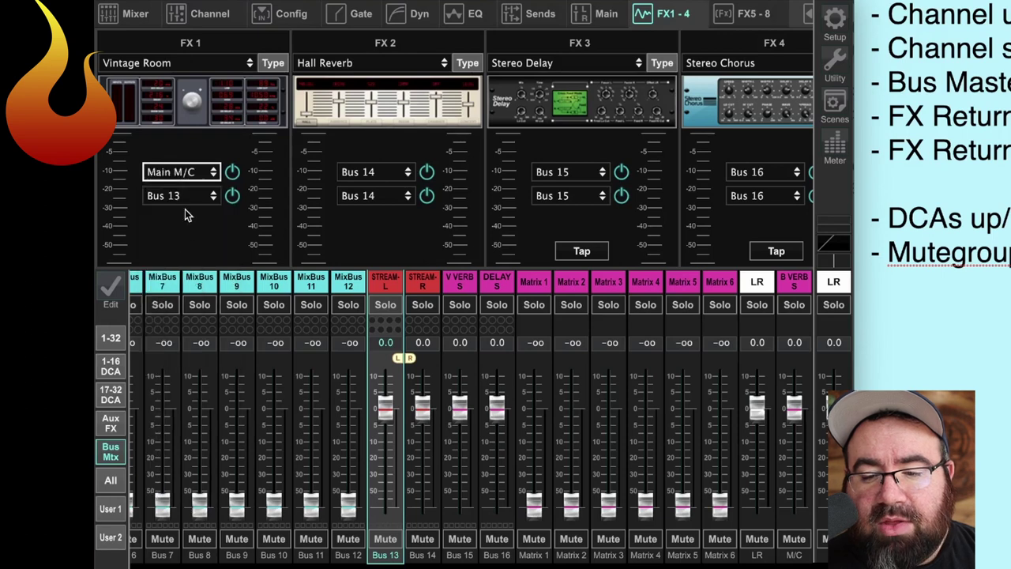
pyautogui.click(182, 196)
pyautogui.click(192, 511)
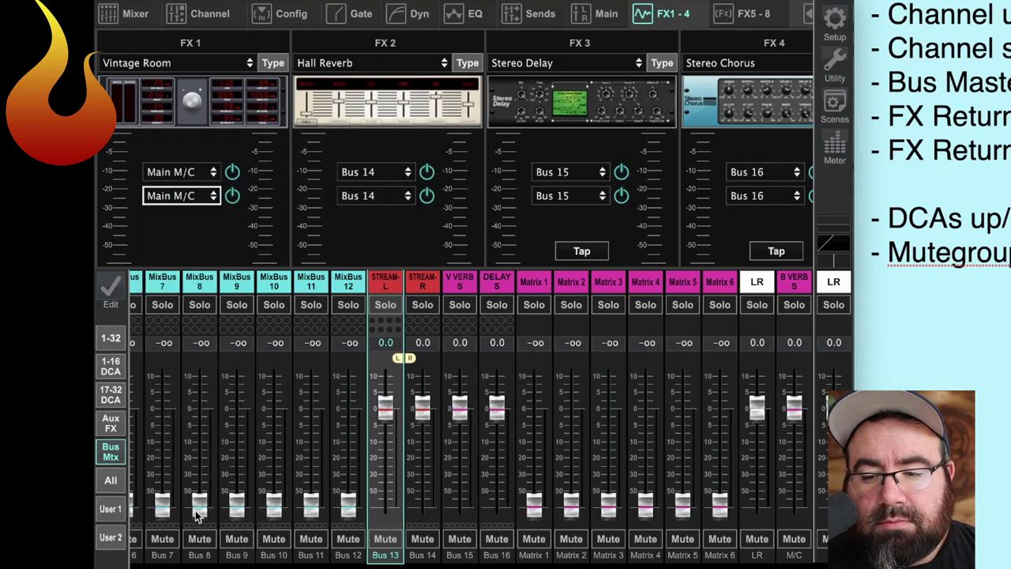
# Set both input sources of the FX 2 Hall Reverb to Bus 15.
pyautogui.click(382, 172)
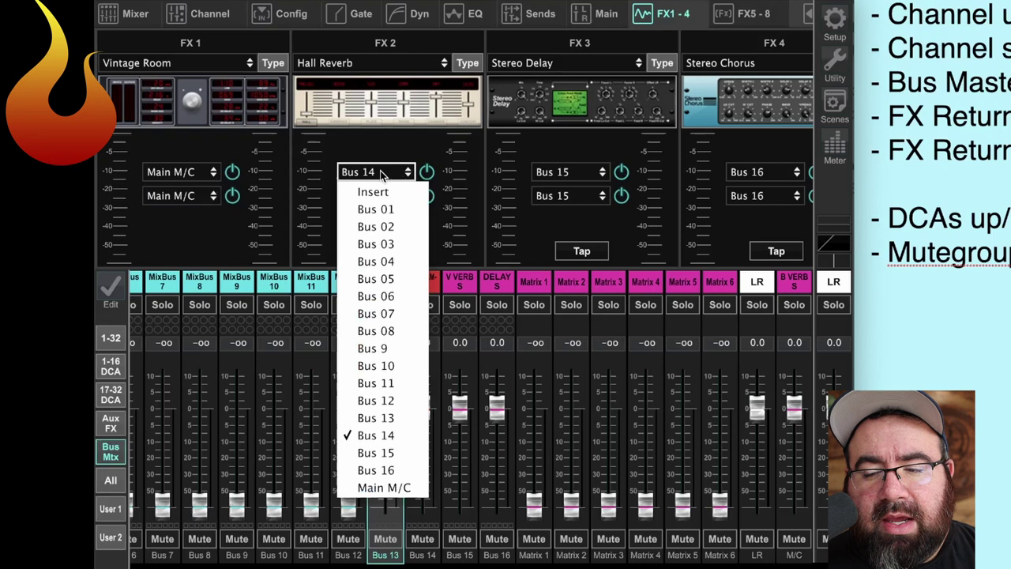
pyautogui.click(371, 452)
pyautogui.click(372, 196)
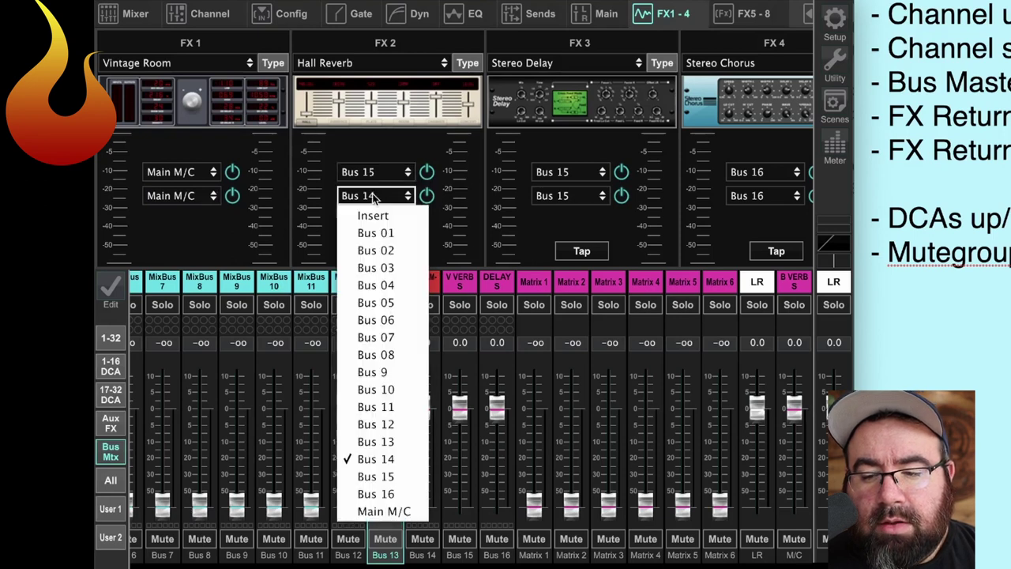
pyautogui.click(376, 476)
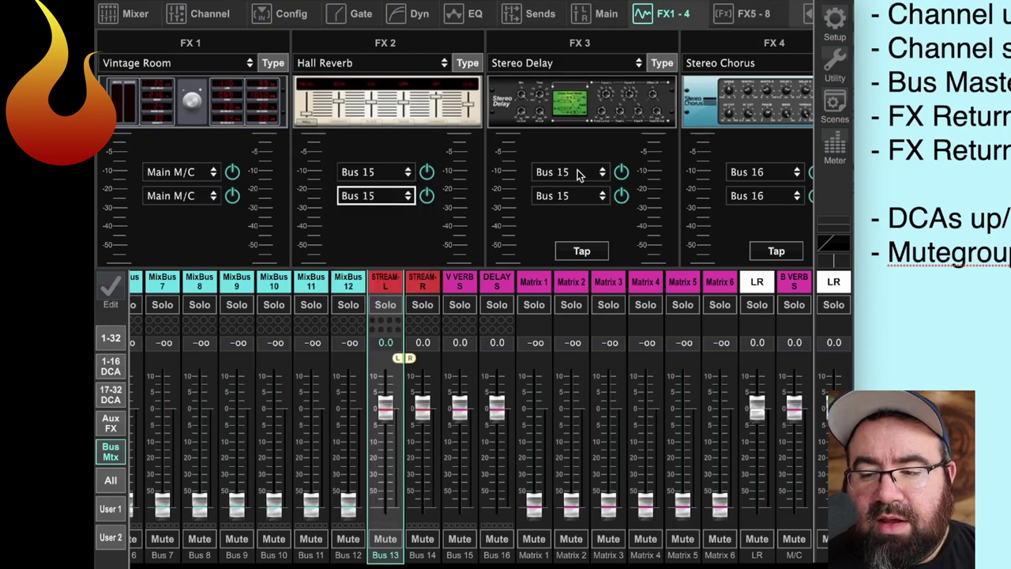
# Set both input sources of the FX 3 Stereo Delay to Bus 16.
pyautogui.click(577, 174)
pyautogui.click(571, 470)
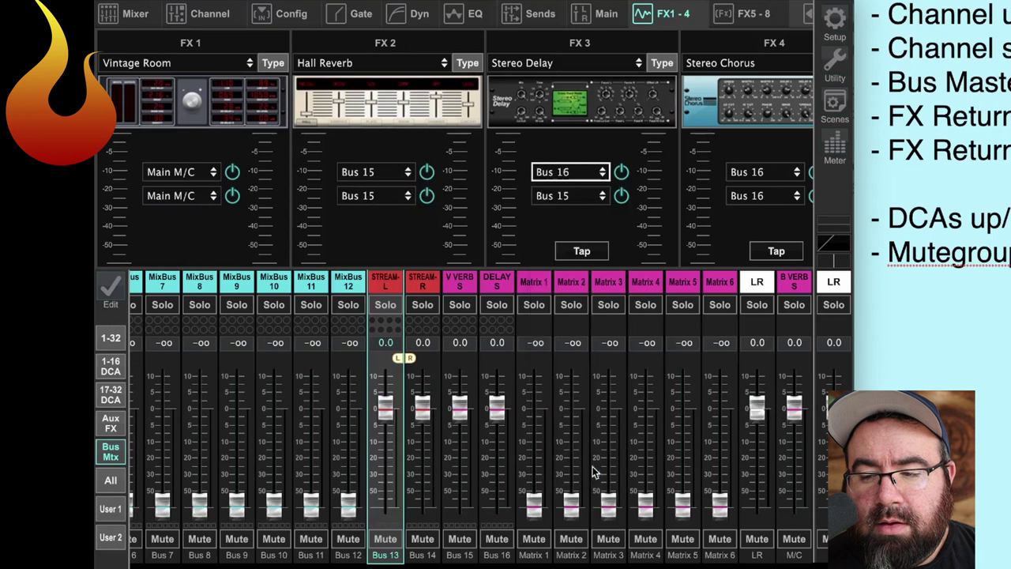
pyautogui.click(562, 195)
pyautogui.click(563, 493)
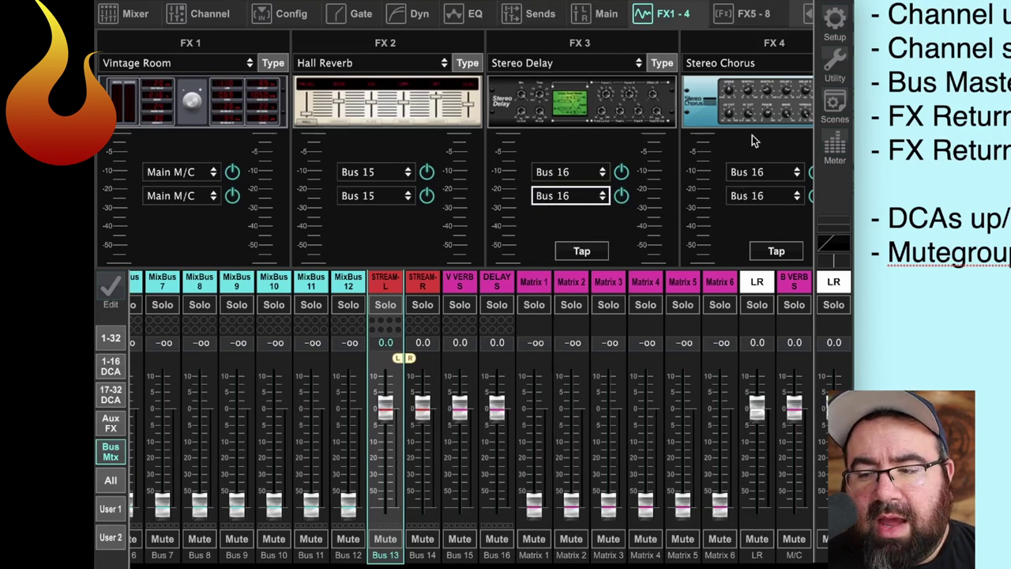
# Set both input sources of the FX 4 Stereo Chorus to Insert.
pyautogui.click(754, 175)
pyautogui.click(752, 193)
pyautogui.click(747, 198)
pyautogui.click(749, 215)
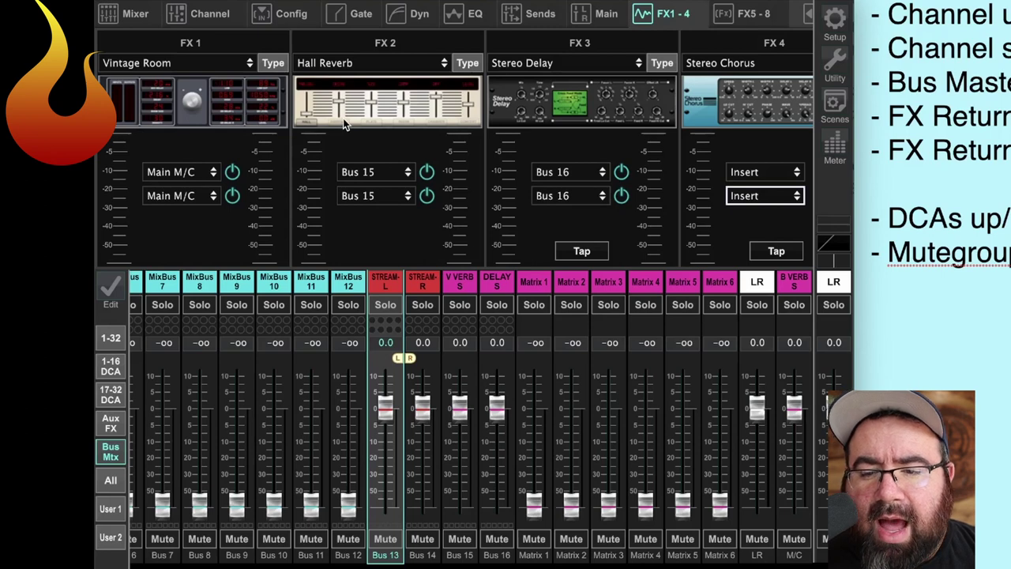
# Change the FX 1 effect to Vintage Reverb and the FX 2 effect to Vintage Room.
pyautogui.click(142, 63)
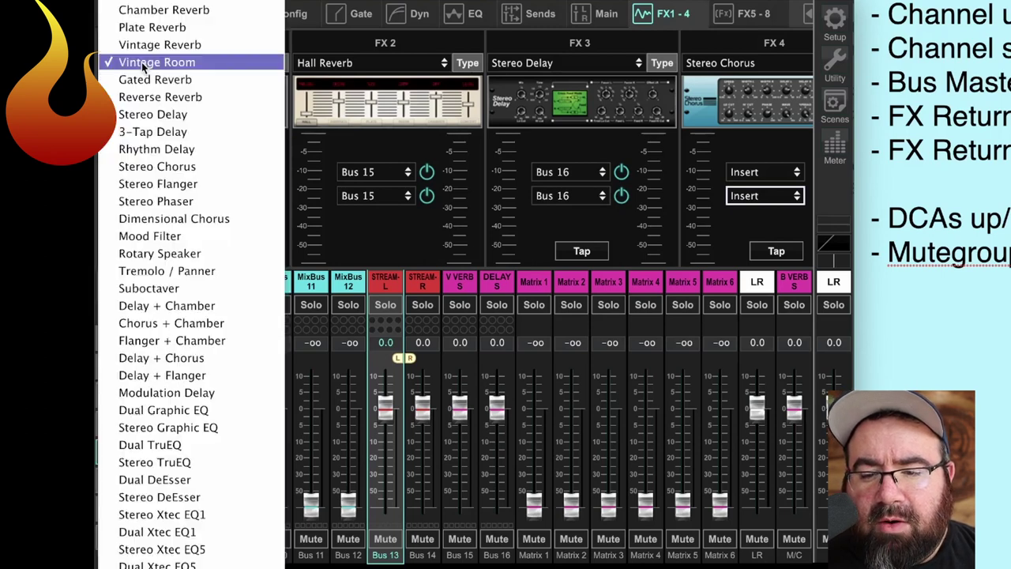
pyautogui.click(147, 48)
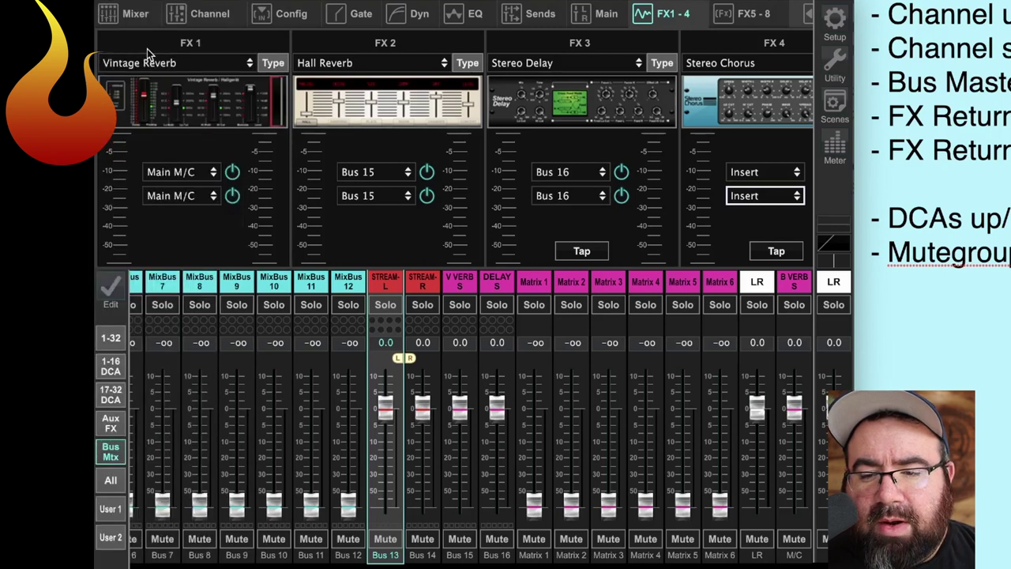
pyautogui.click(374, 63)
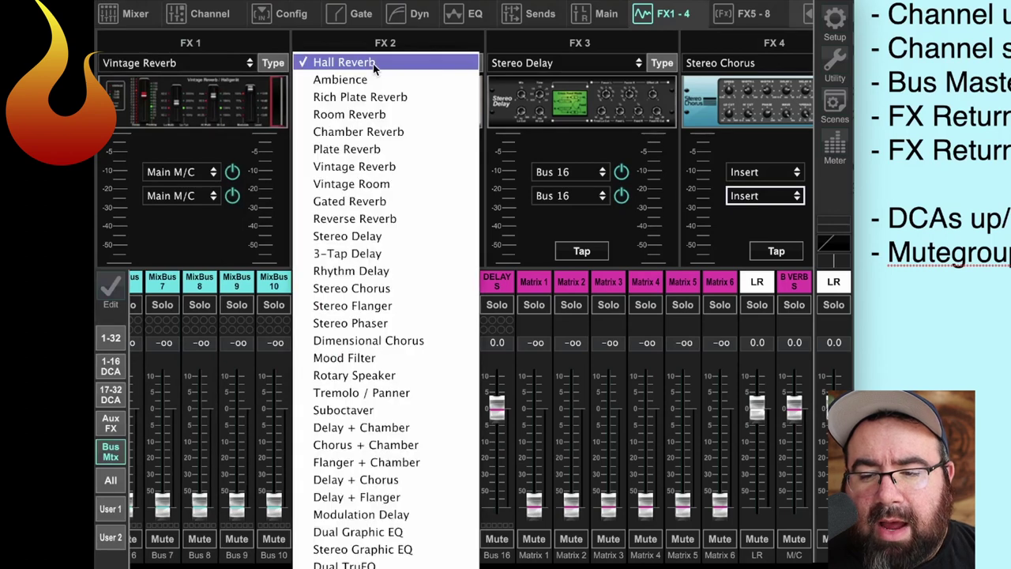
pyautogui.click(377, 185)
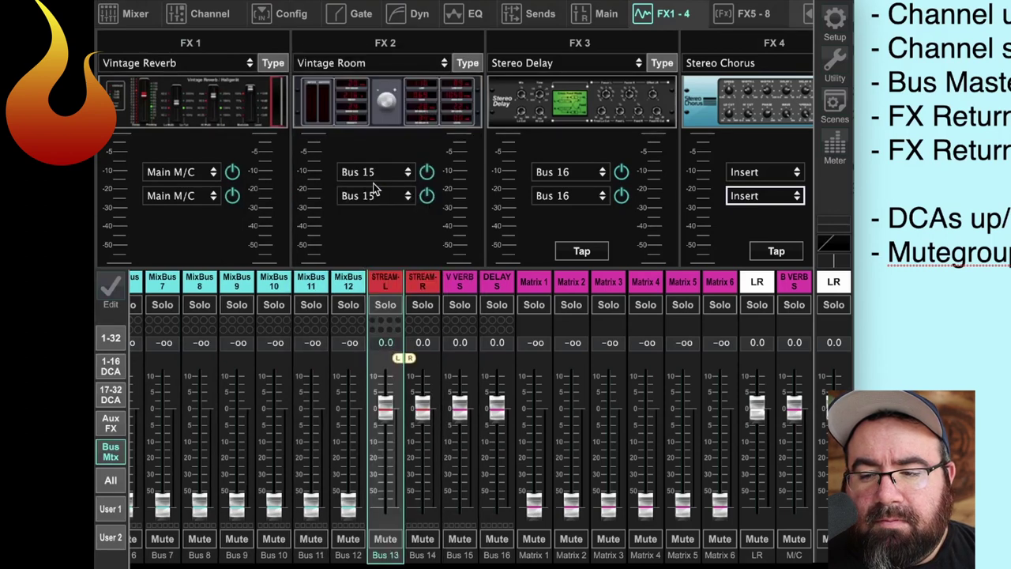
# Set Factor R of the FX 3 Stereo Delay to 2/3 and close its editor.
pyautogui.click(563, 93)
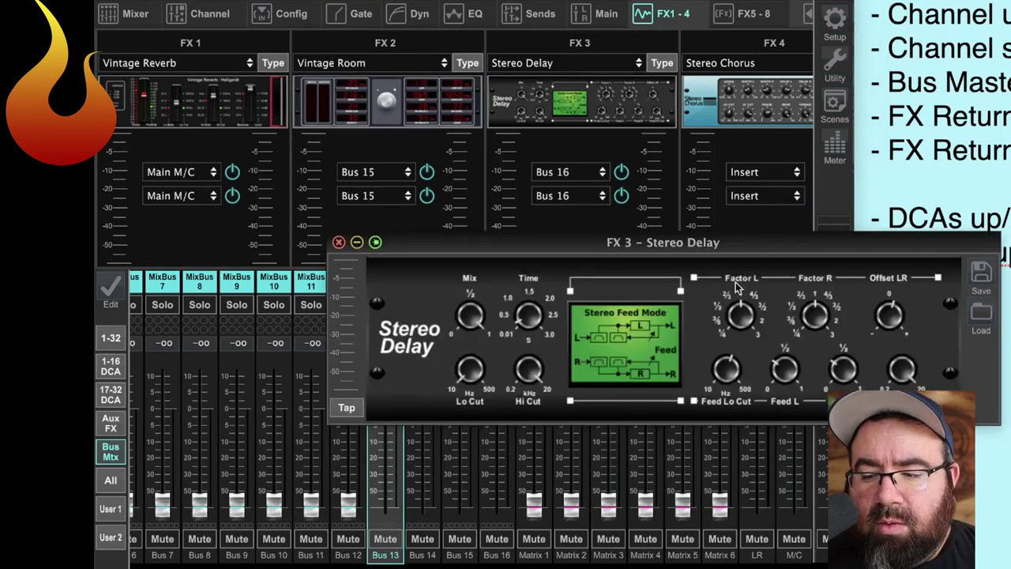
pyautogui.moveTo(738, 298)
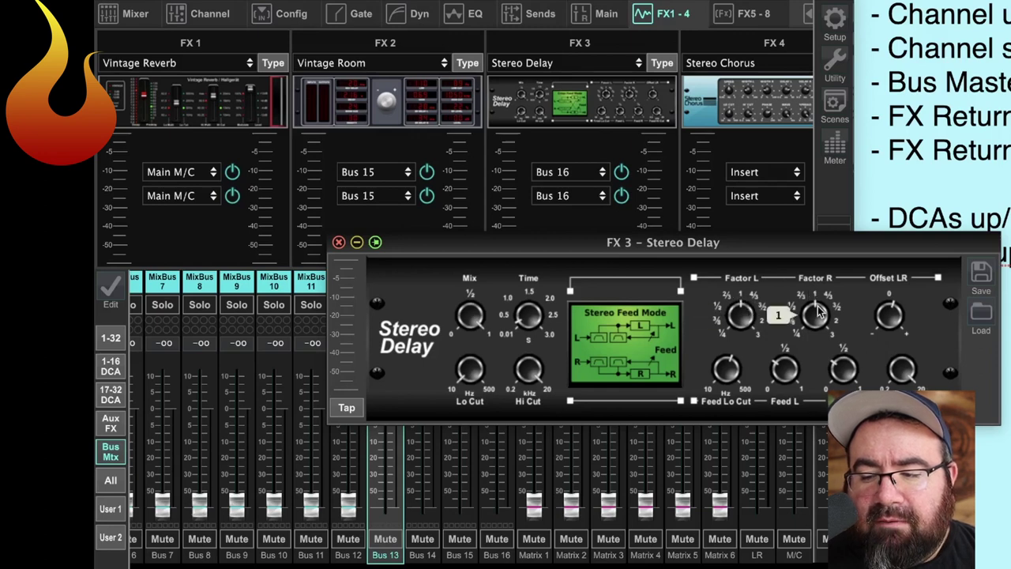
pyautogui.moveTo(818, 330)
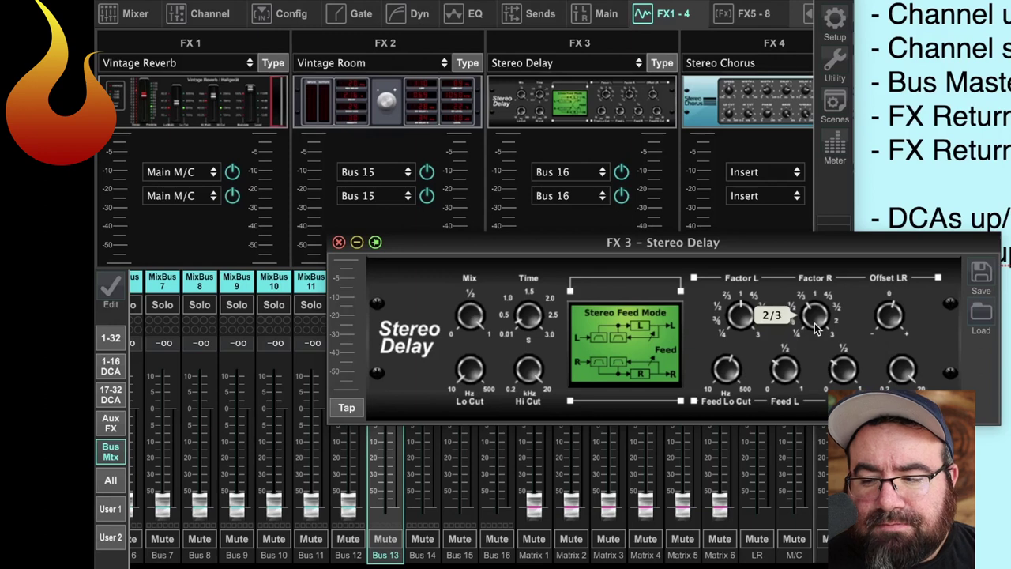
pyautogui.click(338, 241)
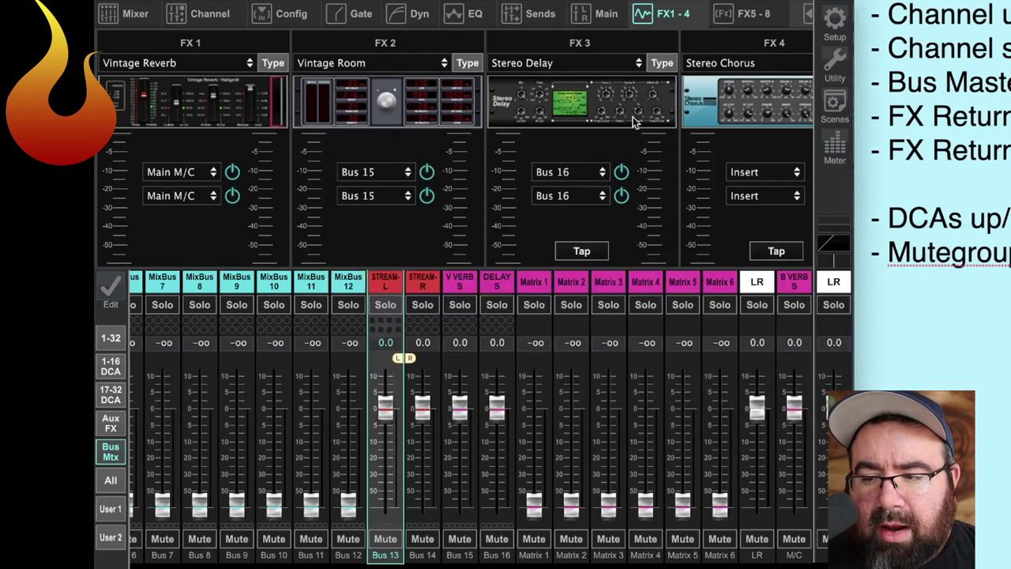
# Change the FX 4 effect to Stereo Guitar Amp.
pyautogui.click(738, 61)
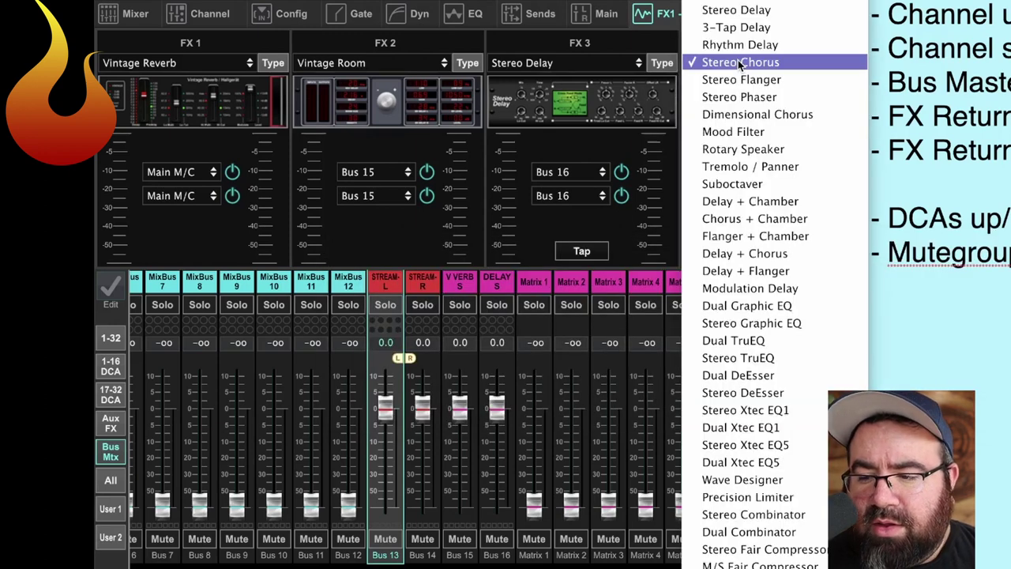
pyautogui.scroll(-5, 726, 234)
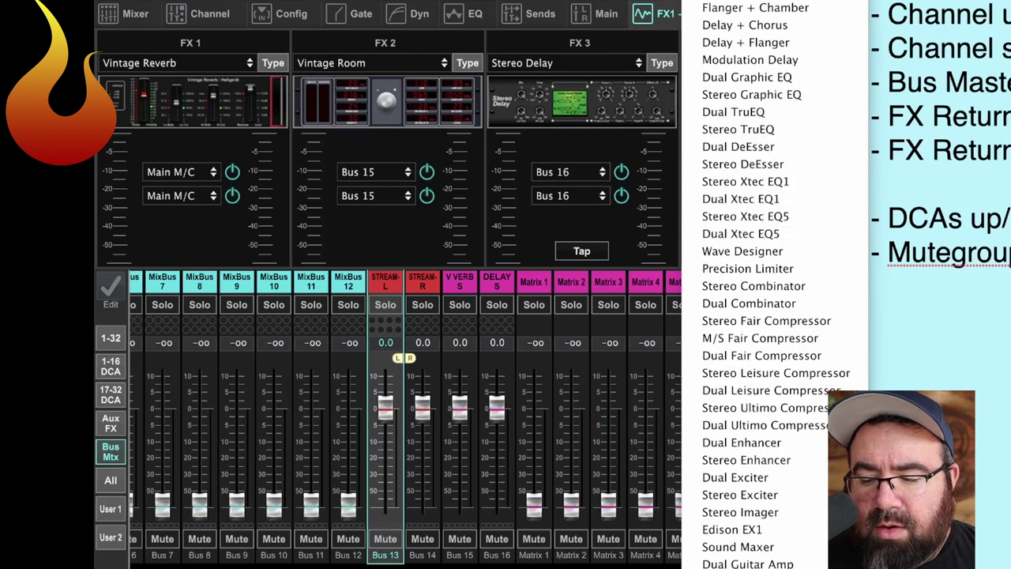
pyautogui.click(747, 562)
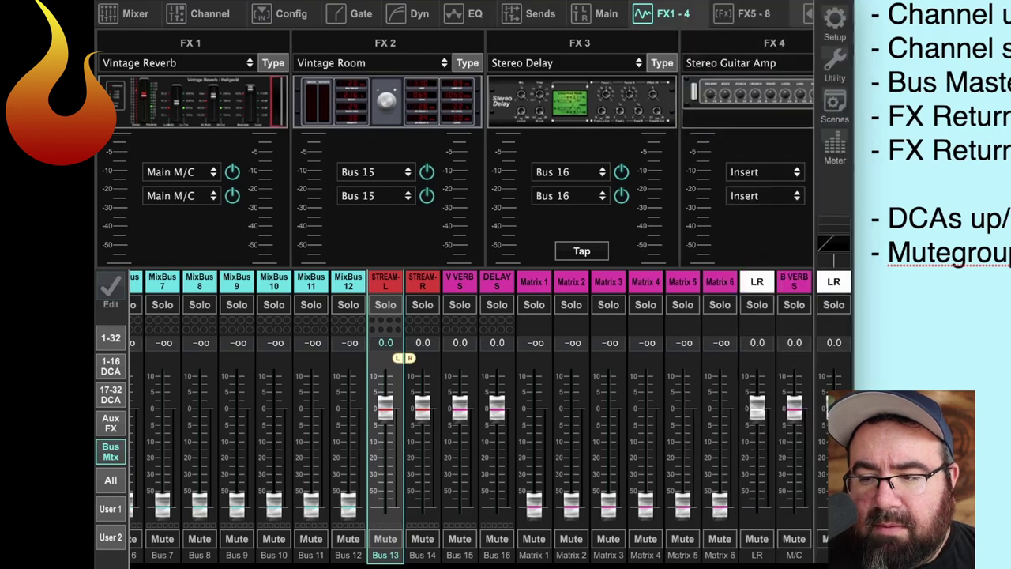
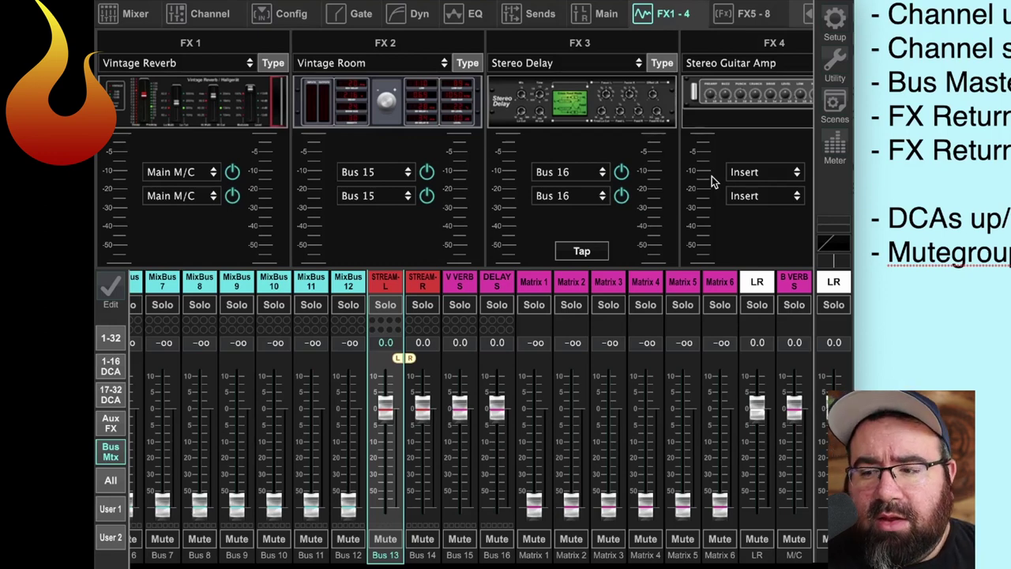
# Open the assignable controls configuration for editing and colour Set A solid magenta.
pyautogui.click(814, 16)
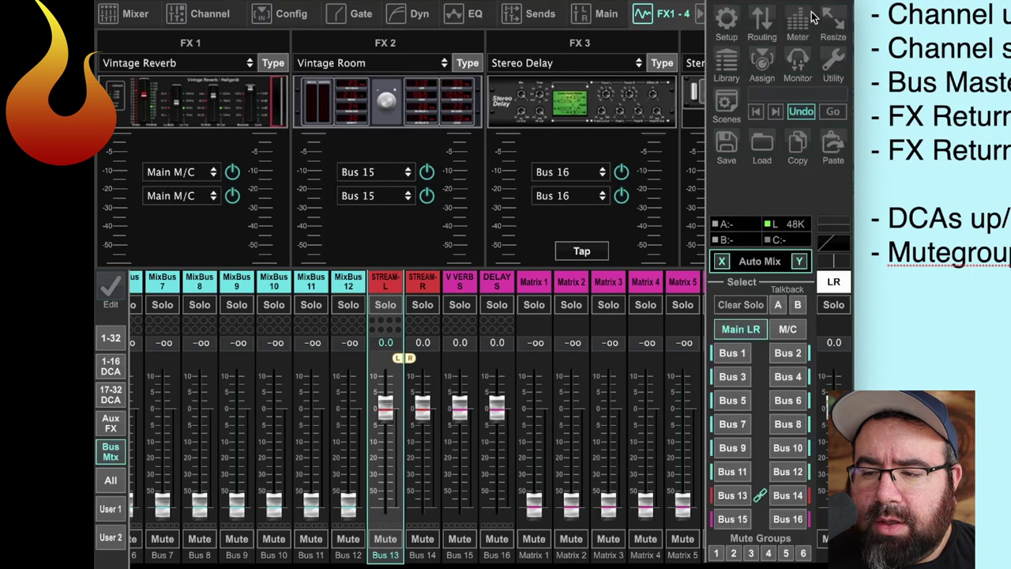
pyautogui.click(762, 70)
pyautogui.click(802, 97)
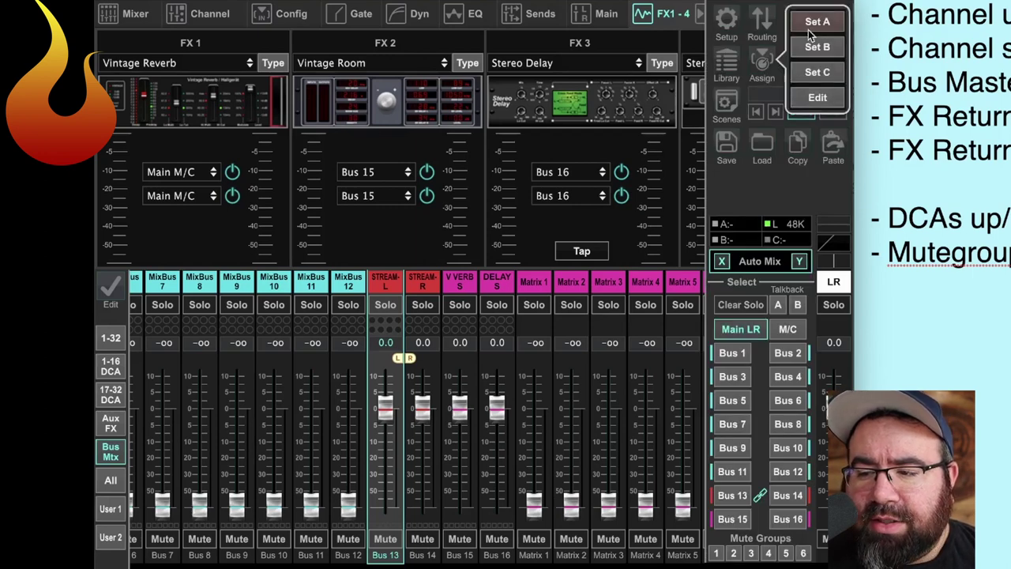
pyautogui.click(764, 66)
pyautogui.click(797, 98)
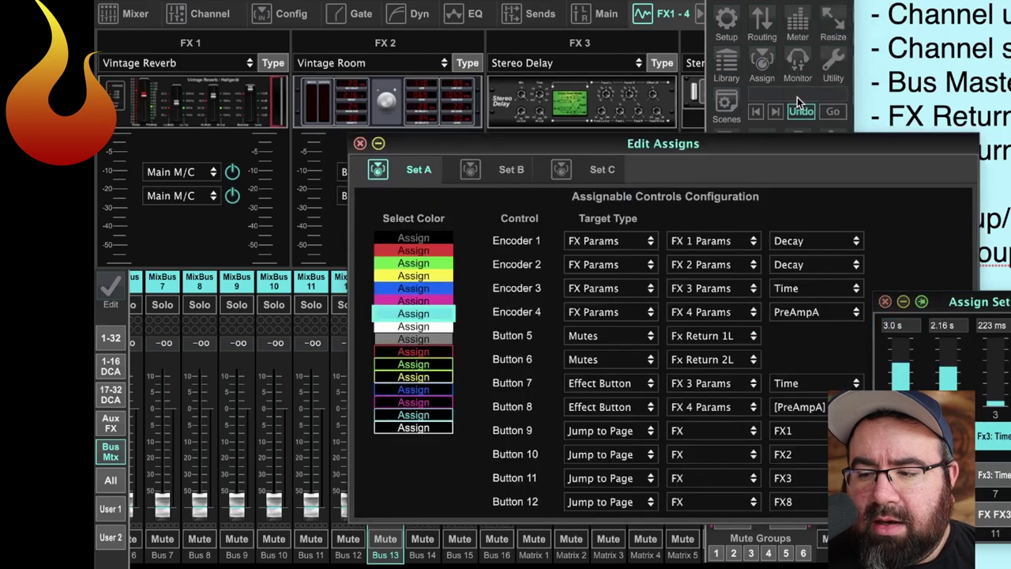
pyautogui.moveTo(688, 145); pyautogui.dragTo(496, 28)
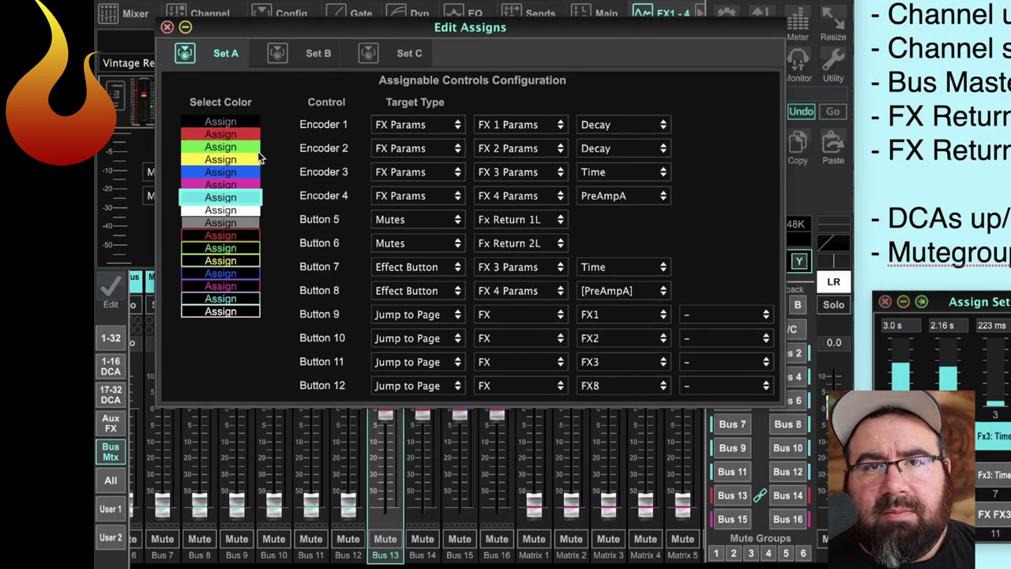
pyautogui.click(202, 185)
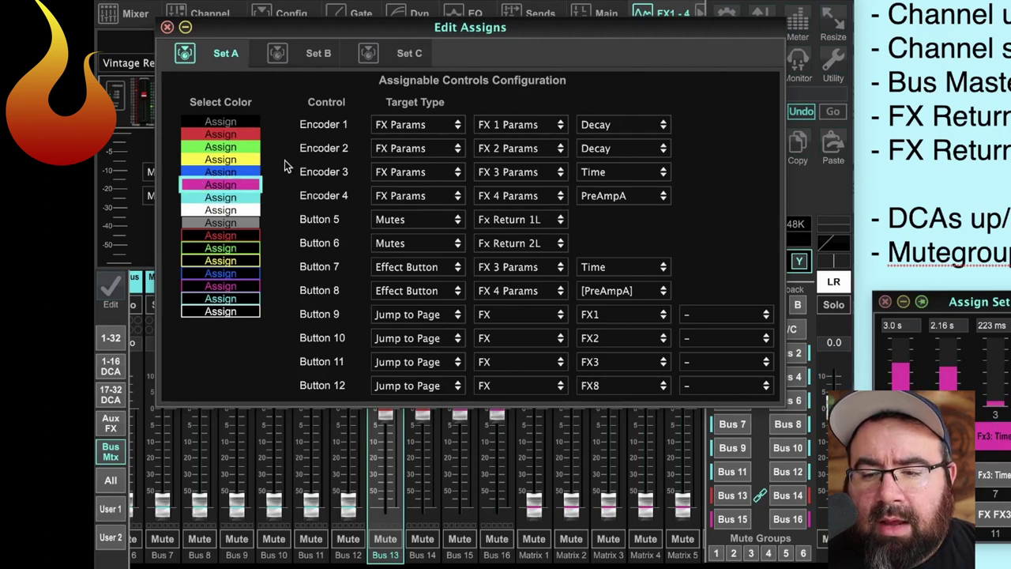
# Set the target type of Encoders 1, 2 and 4 in Set A to Fader and leave Encoder 3 as Not assigned.
pyautogui.click(398, 131)
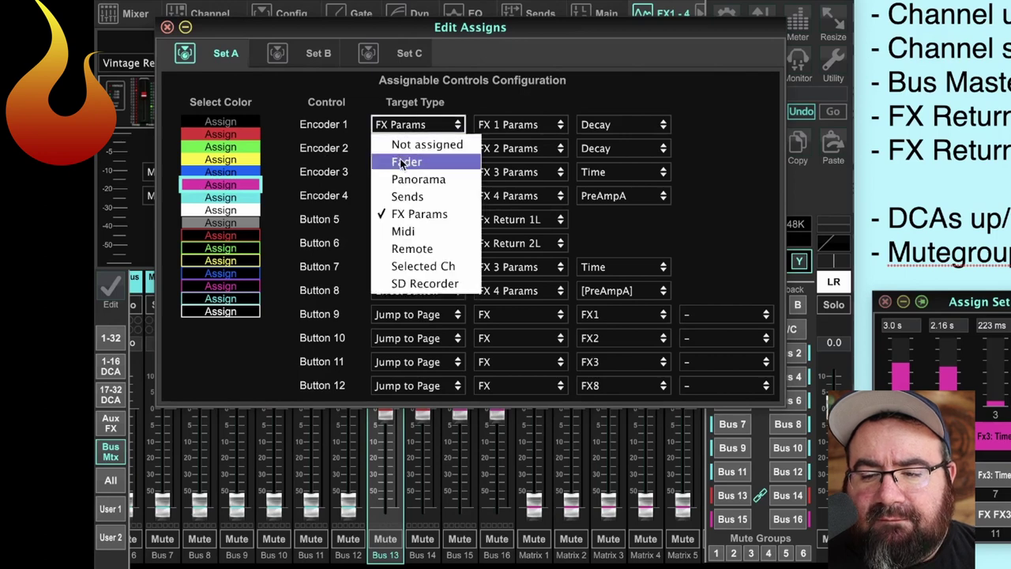
pyautogui.click(402, 161)
pyautogui.click(397, 150)
pyautogui.click(399, 185)
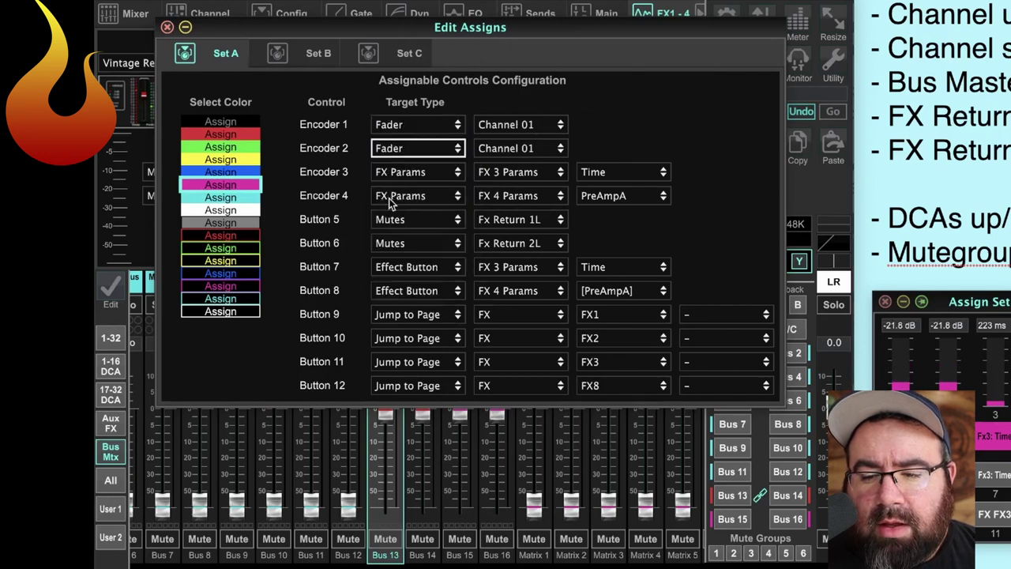
pyautogui.click(389, 172)
pyautogui.click(389, 191)
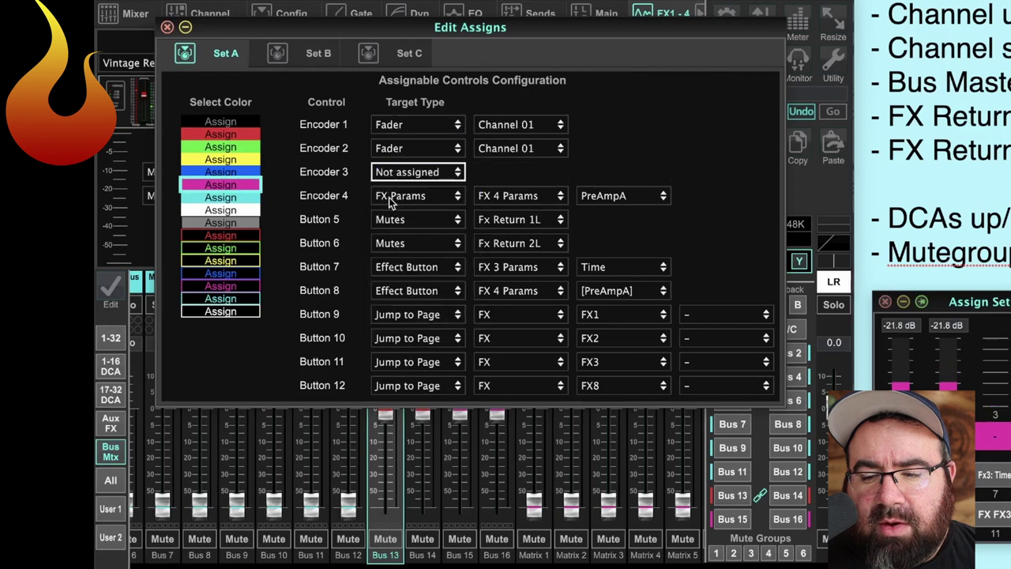
pyautogui.click(388, 196)
pyautogui.click(395, 230)
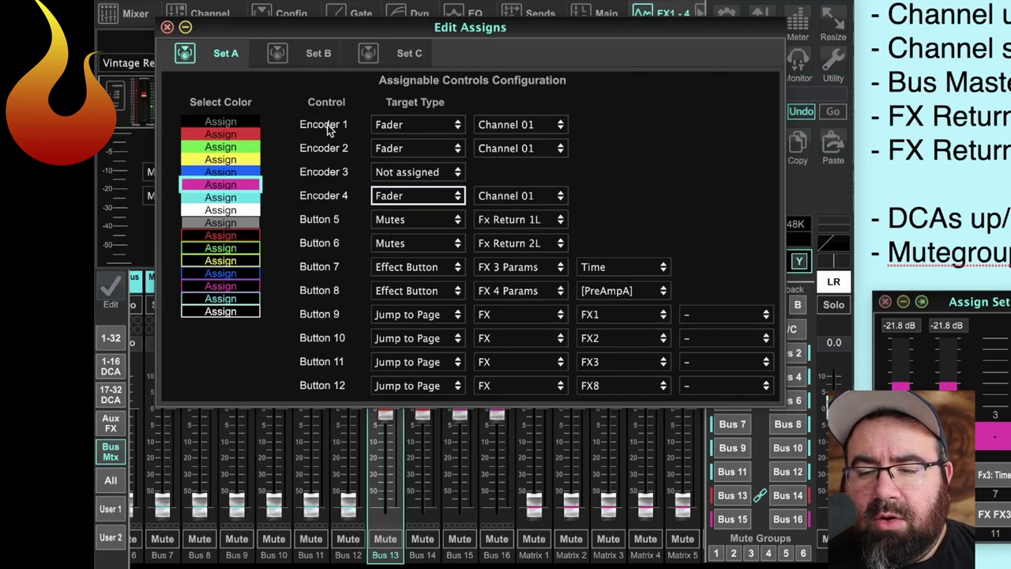
# Point the Encoder 1 fader target to Fx Return 1L and the Encoder 2 fader target to Fx Return 2L.
pyautogui.click(527, 125)
pyautogui.scroll(-5, 523, 253)
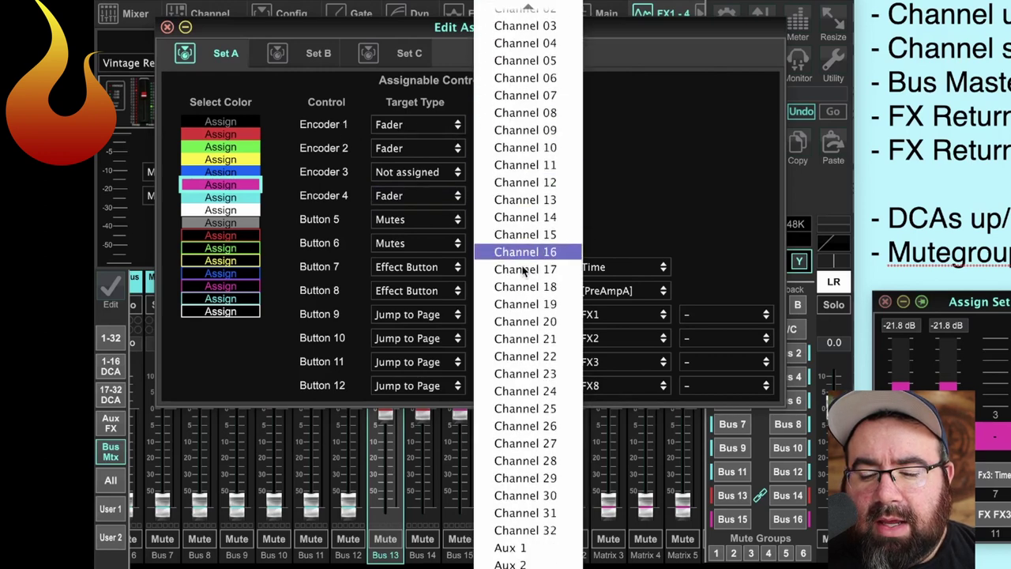
pyautogui.scroll(-5, 523, 272)
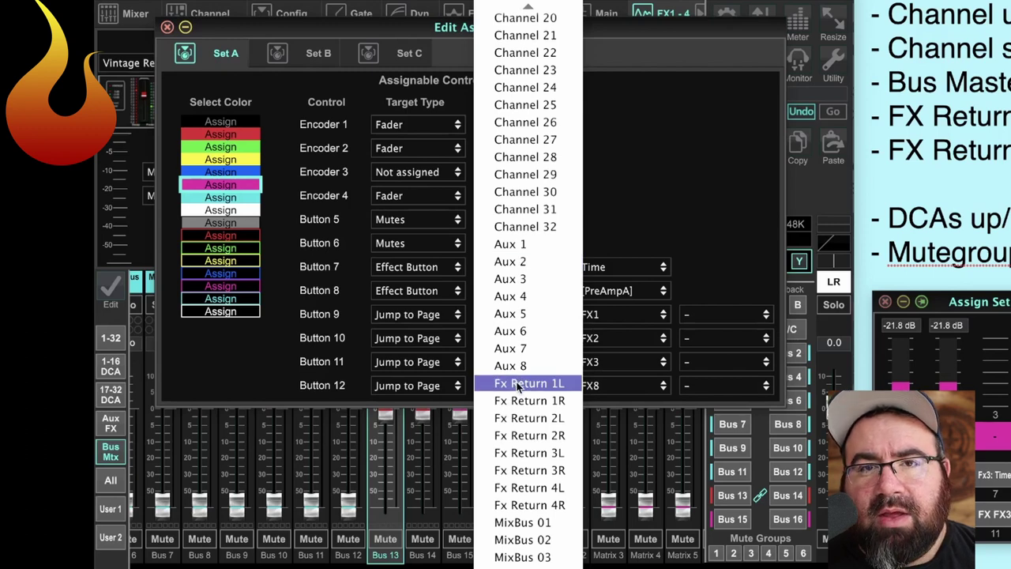
pyautogui.click(519, 384)
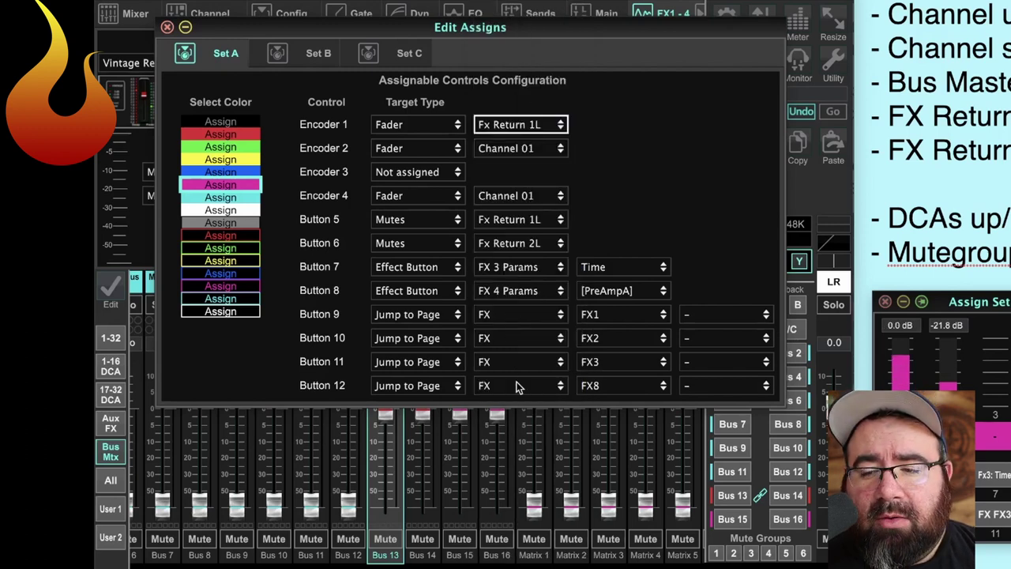
pyautogui.click(516, 148)
pyautogui.scroll(-10, 523, 320)
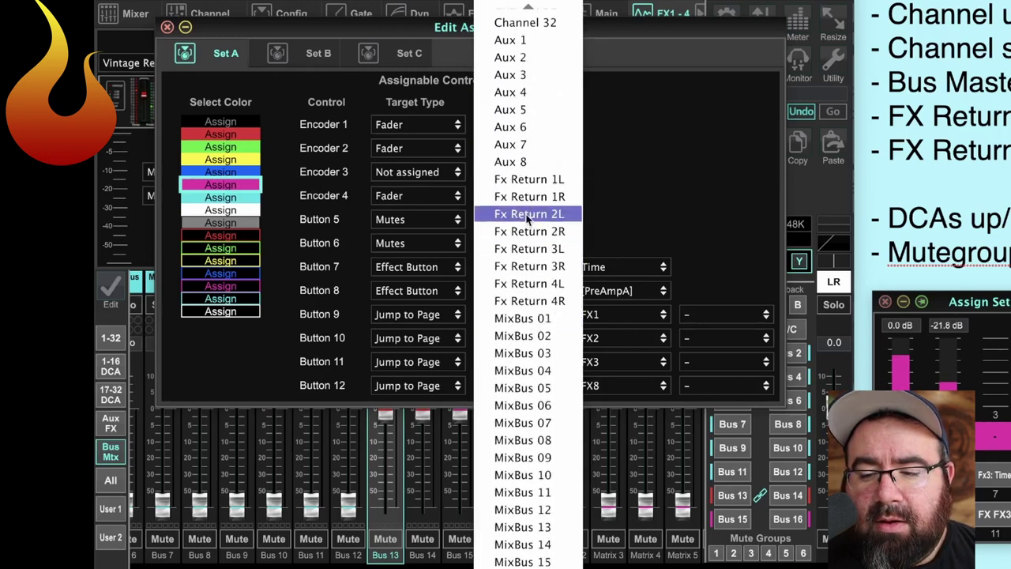
pyautogui.click(528, 218)
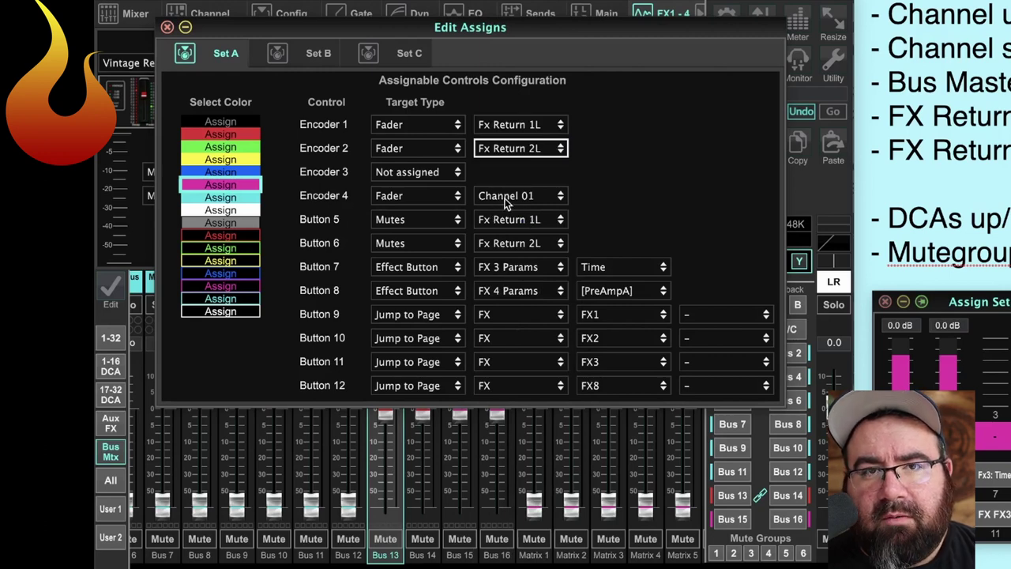
# Point the Encoder 4 fader target to Fx Return 3L.
pyautogui.click(506, 201)
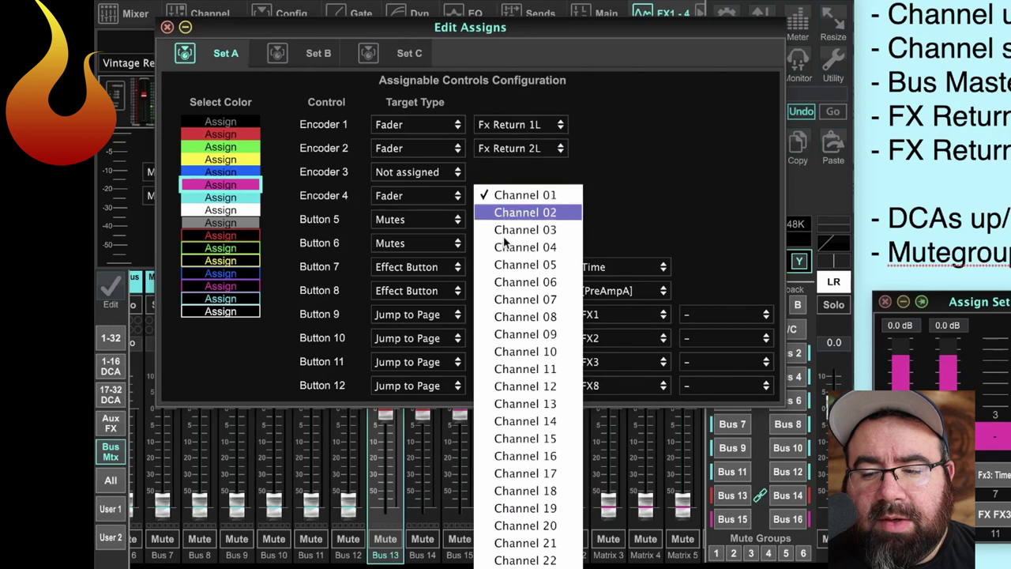
pyautogui.scroll(-3, 520, 350)
pyautogui.scroll(-6, 520, 350)
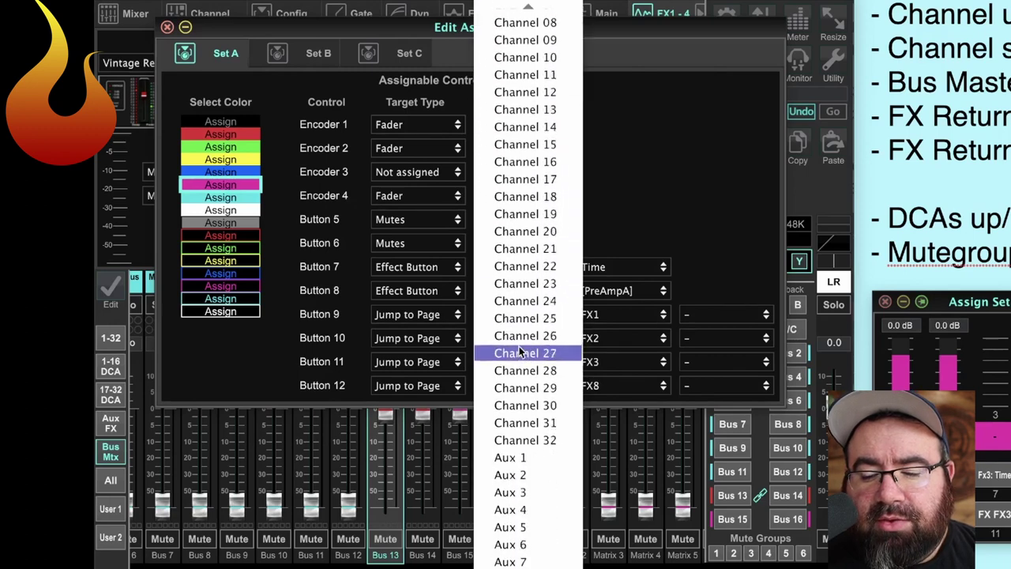
pyautogui.click(519, 484)
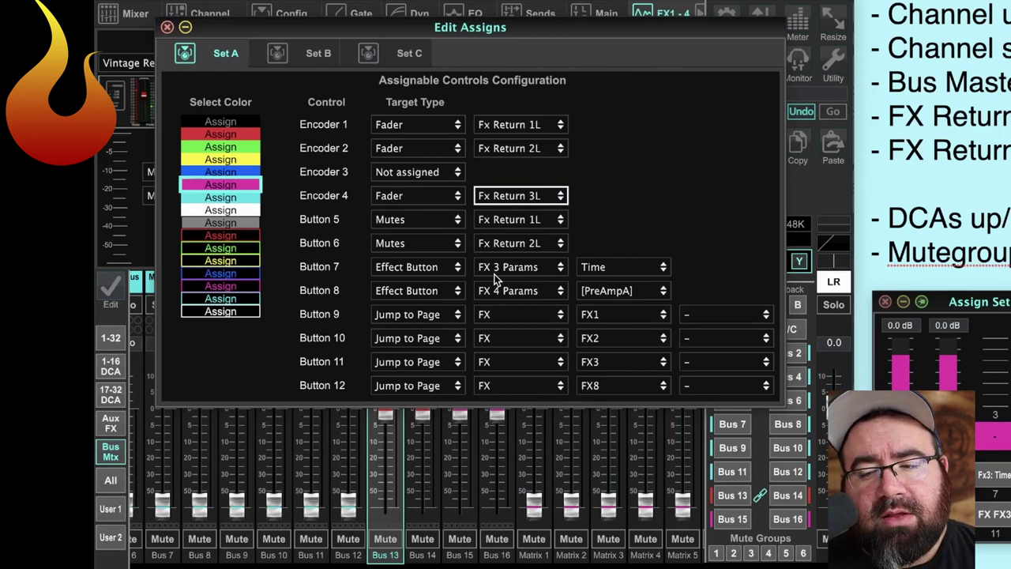
# Set the target type of Buttons 5, 6 and 8 in Set A to Jump to Page and Button 7 to Not assigned.
pyautogui.click(405, 228)
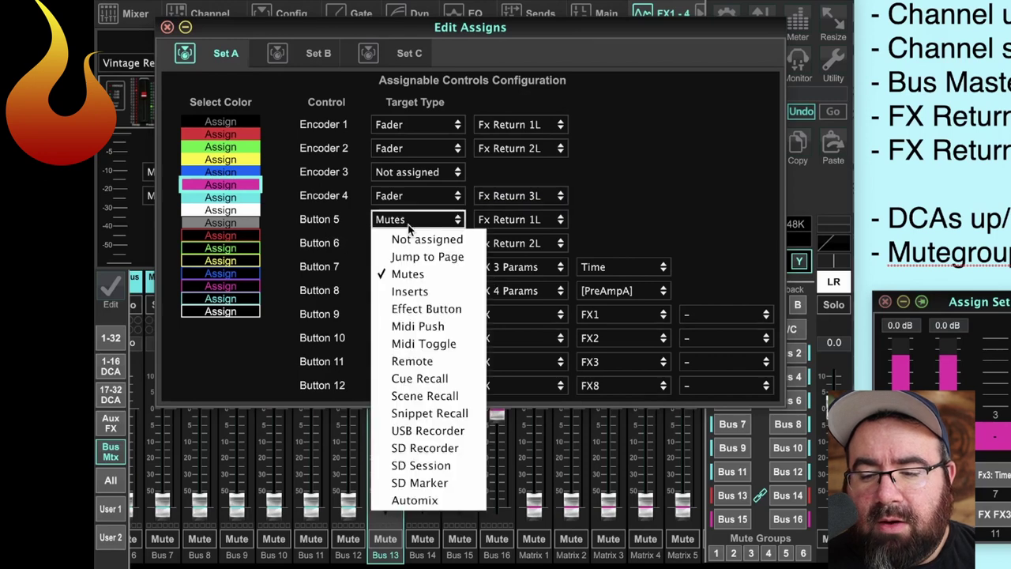
pyautogui.click(411, 259)
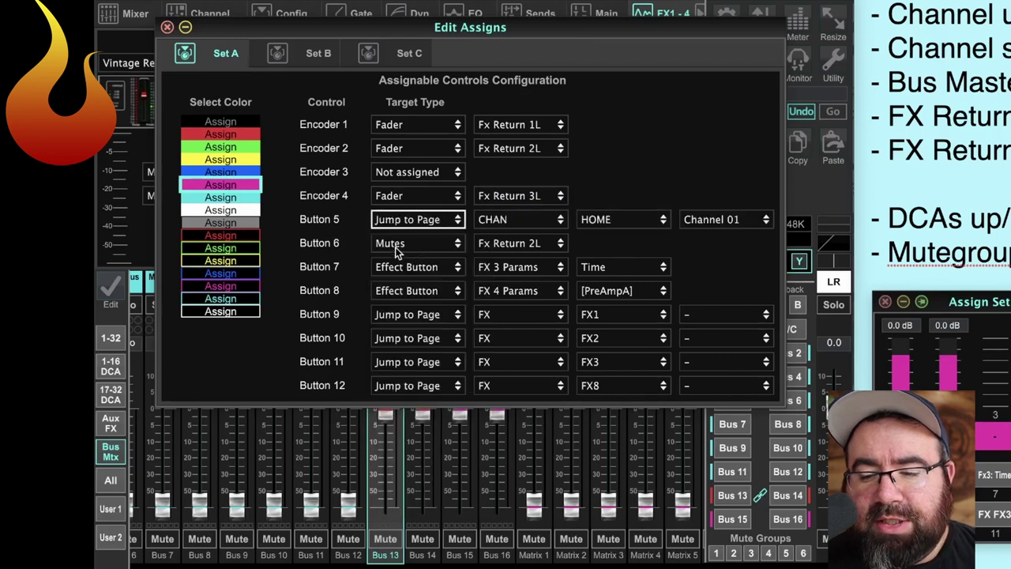
pyautogui.click(396, 247)
pyautogui.click(398, 282)
pyautogui.click(387, 271)
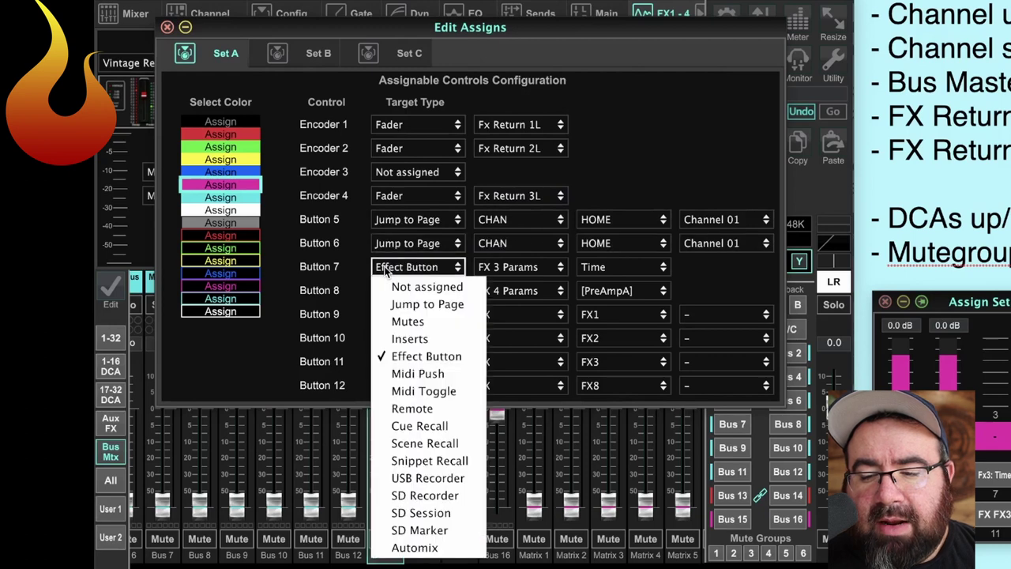
pyautogui.click(395, 287)
pyautogui.click(394, 293)
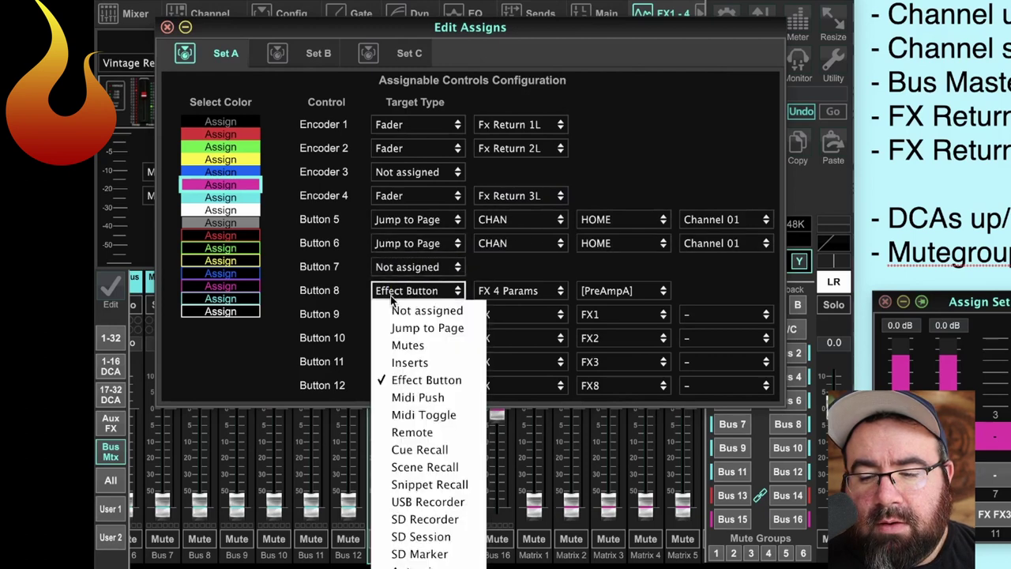
pyautogui.click(404, 328)
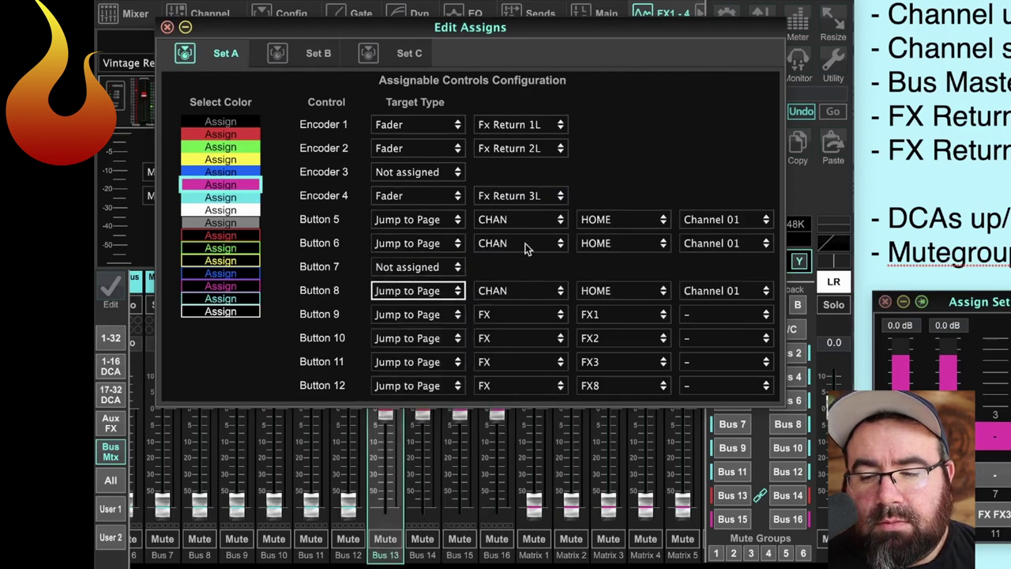
# Make Button 5 jump to the SendsOnFdr page for Main M/C.
pyautogui.click(499, 223)
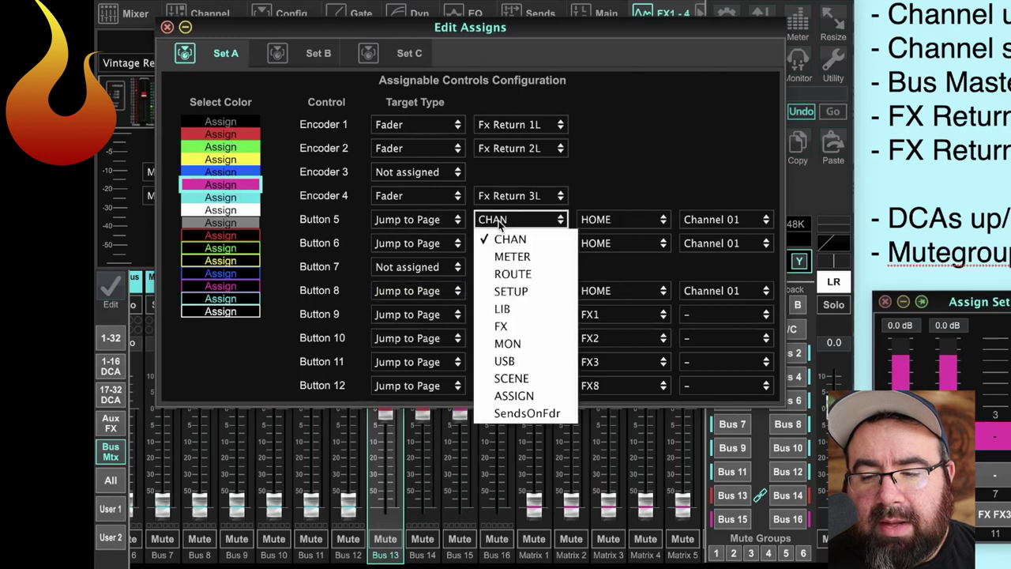
pyautogui.click(523, 413)
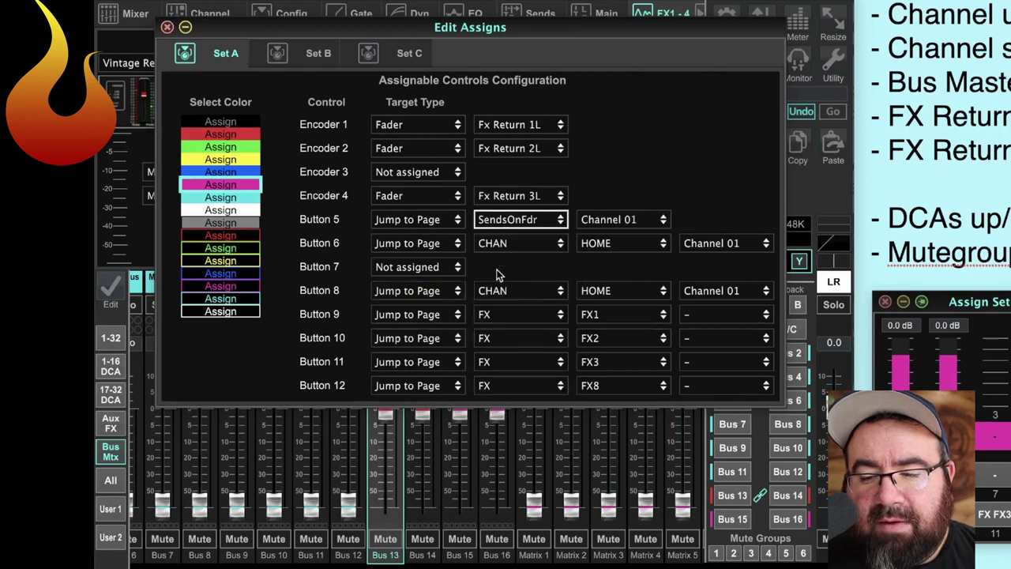
pyautogui.click(615, 221)
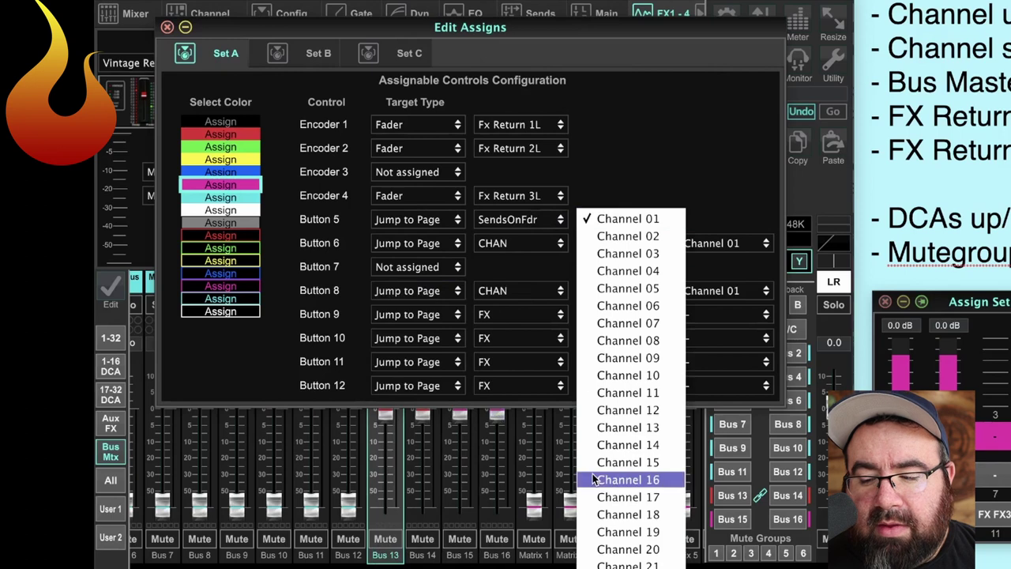
pyautogui.scroll(-10, 594, 476)
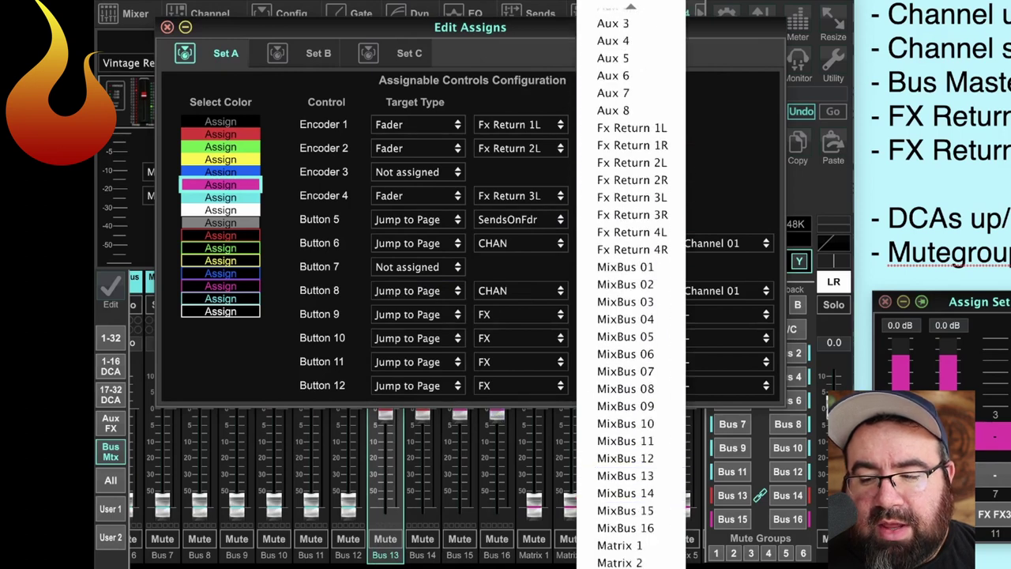
pyautogui.click(585, 269)
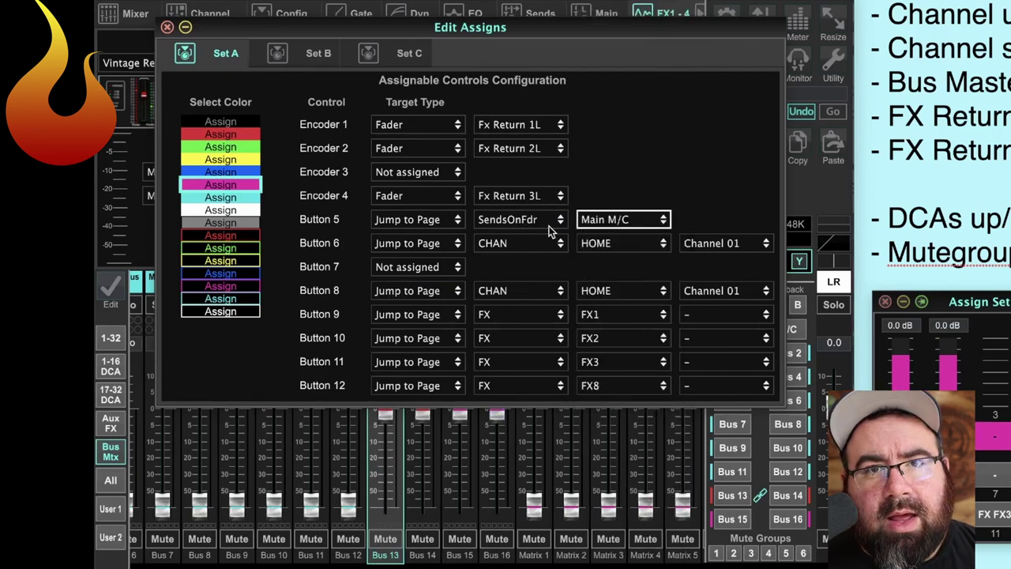
# Make Button 6 jump to the SendsOnFdr page for MixBus 15.
pyautogui.click(496, 245)
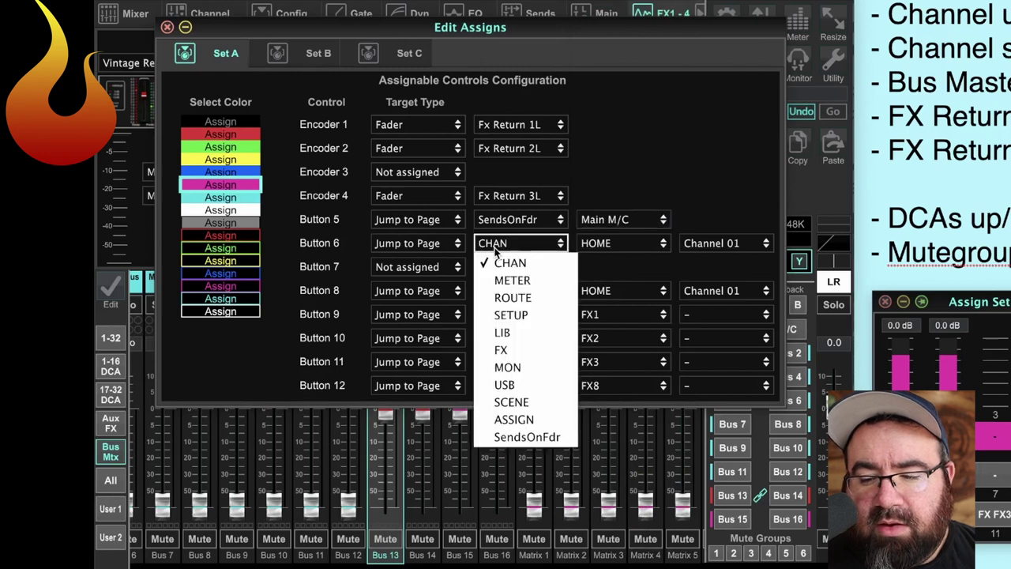
pyautogui.click(510, 439)
pyautogui.click(625, 244)
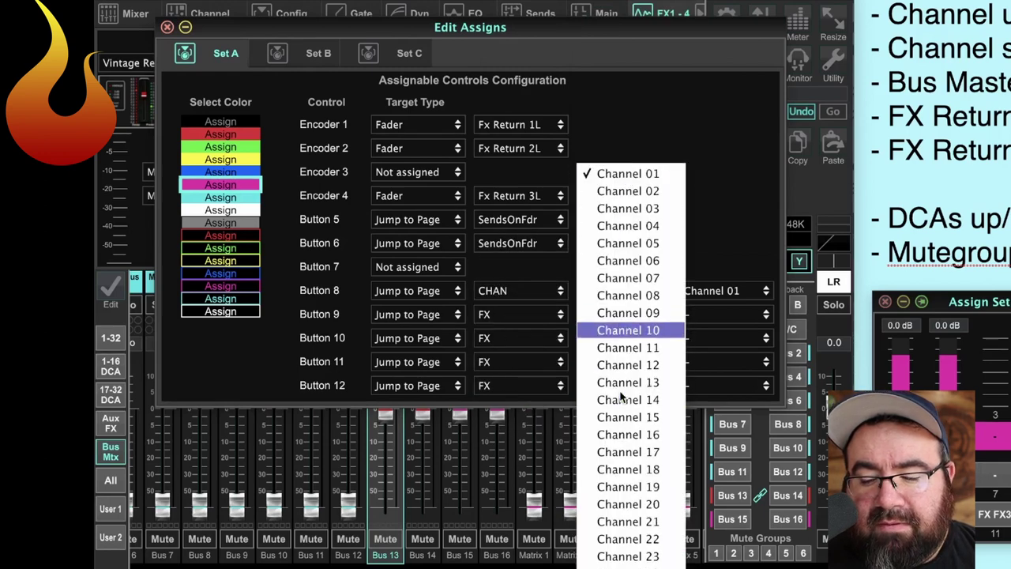
pyautogui.scroll(-15, 624, 332)
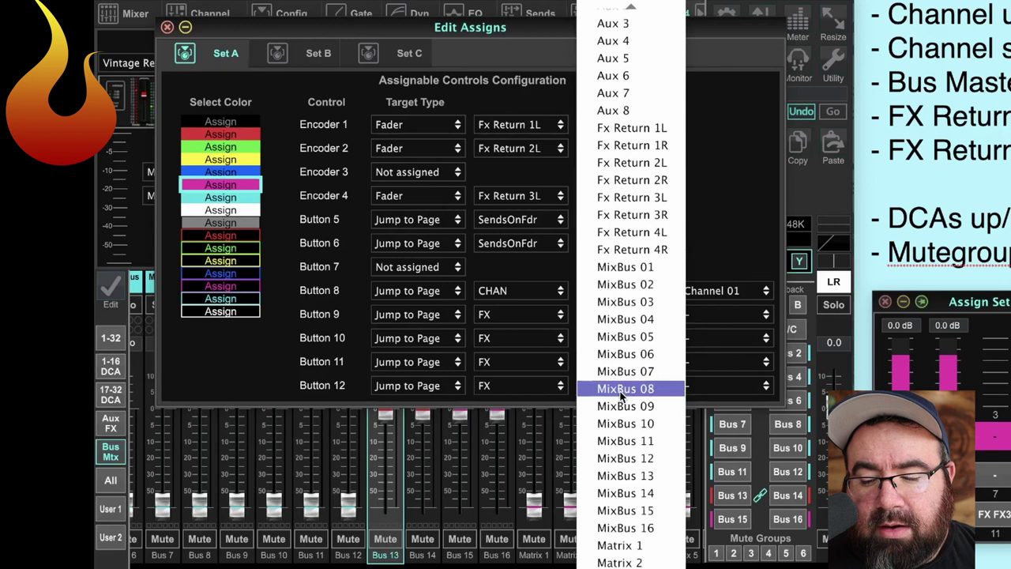
pyautogui.click(621, 508)
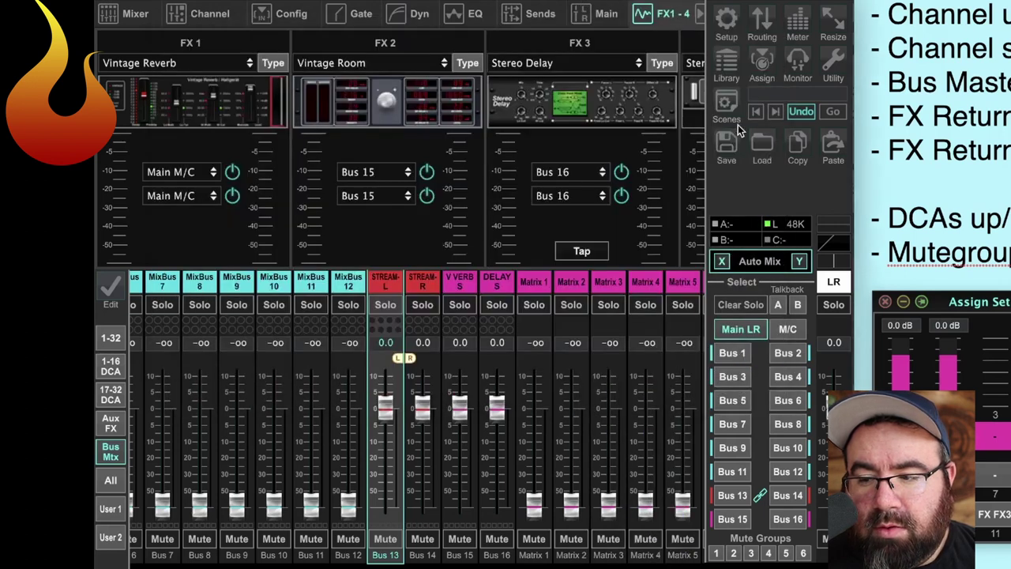
# Reopen the assignable controls configuration and make Button 8 jump to the SendsOnFdr page for MixBus 16.
pyautogui.click(760, 62)
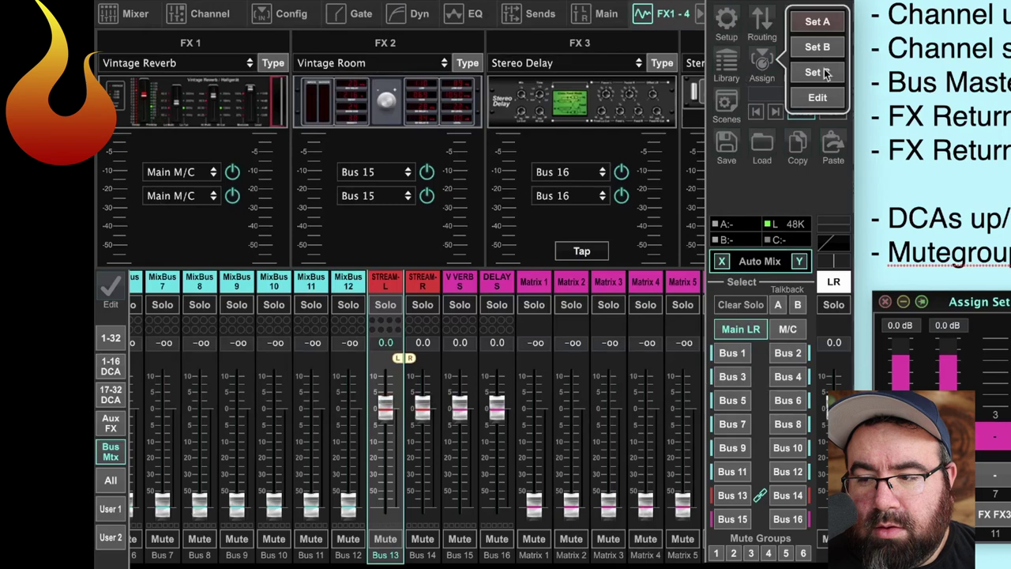
pyautogui.click(819, 95)
pyautogui.moveTo(525, 144); pyautogui.dragTo(327, 57)
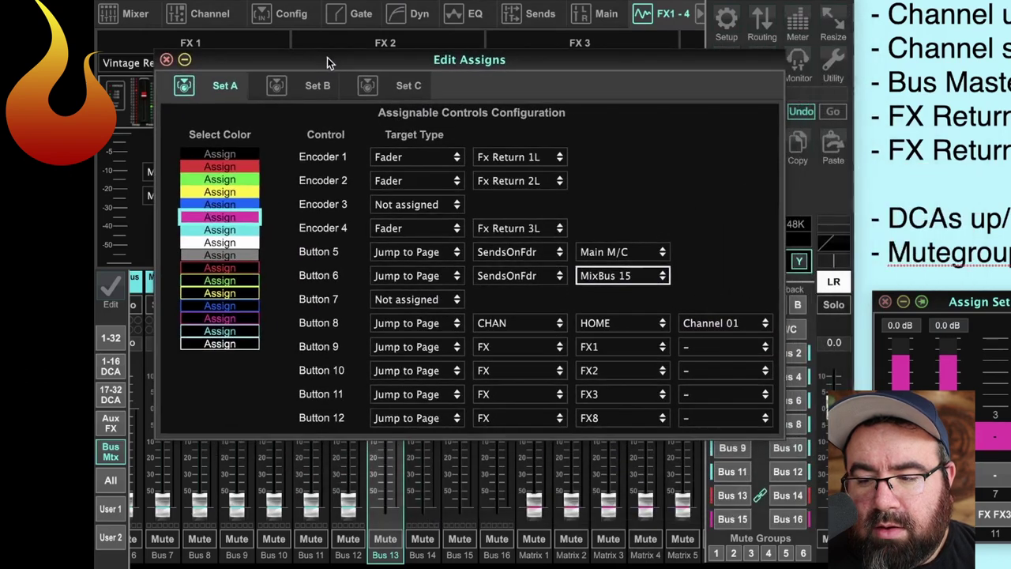
pyautogui.click(515, 324)
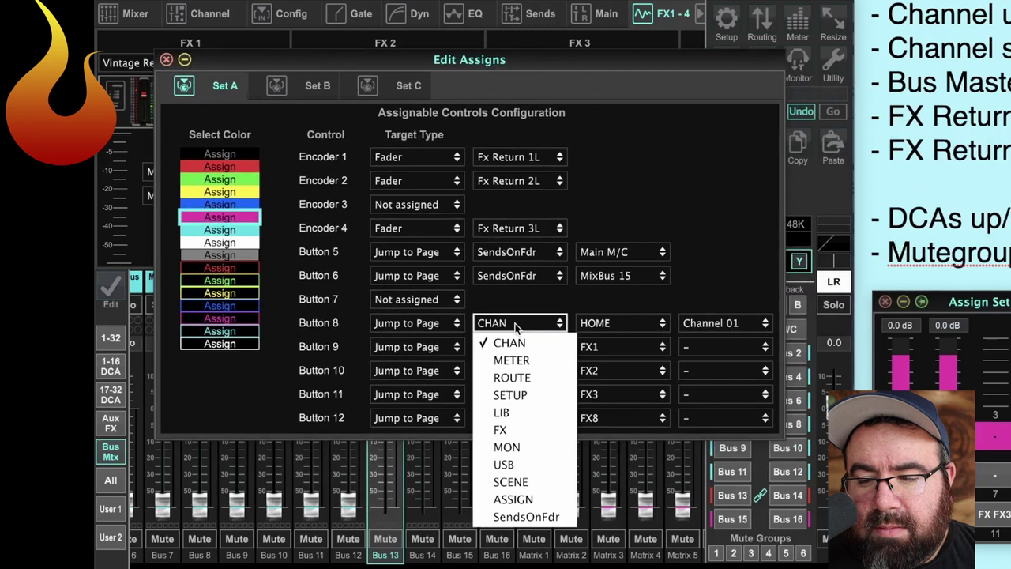
pyautogui.click(526, 516)
pyautogui.click(614, 316)
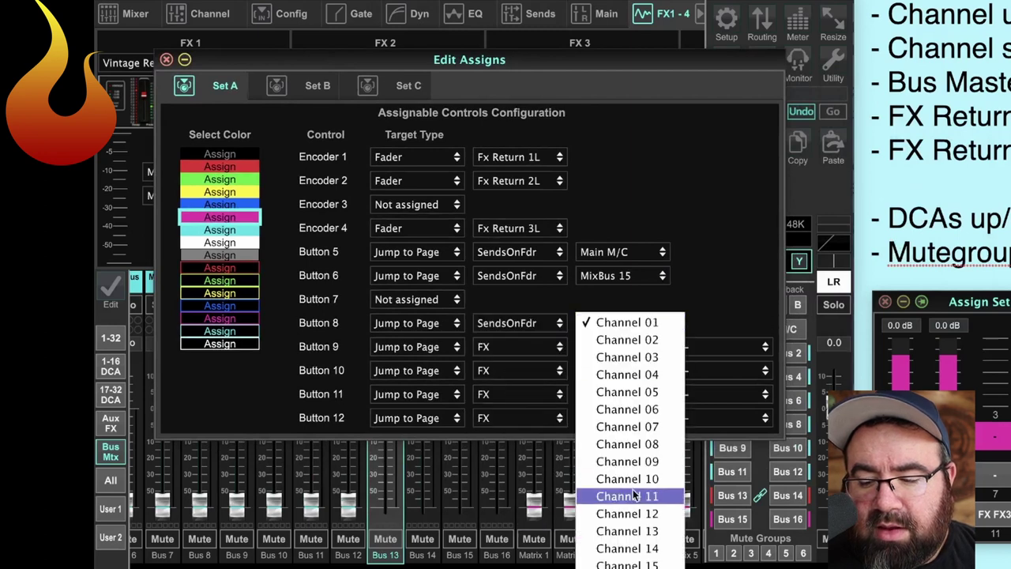
pyautogui.scroll(-10, 632, 494)
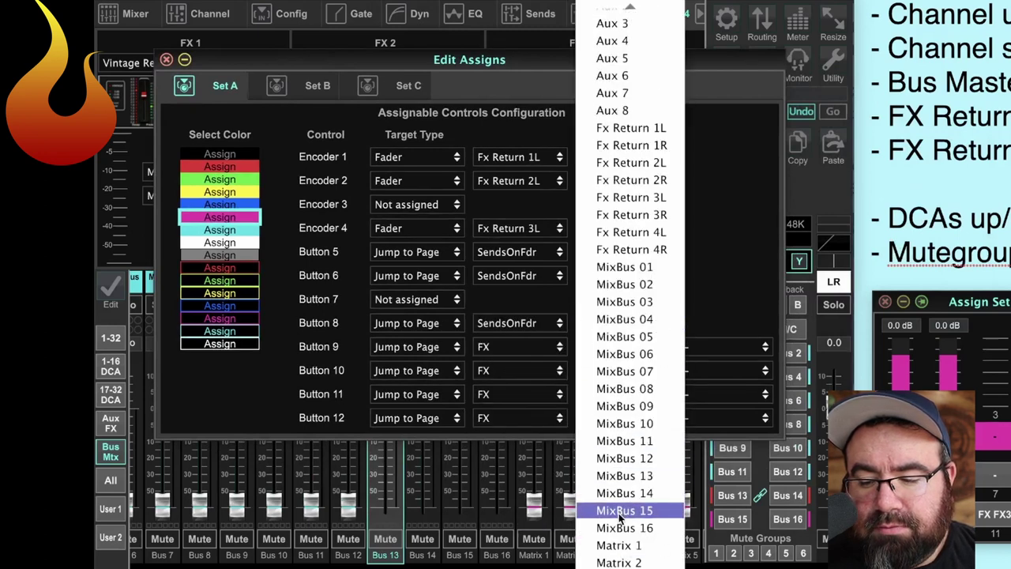
pyautogui.click(621, 527)
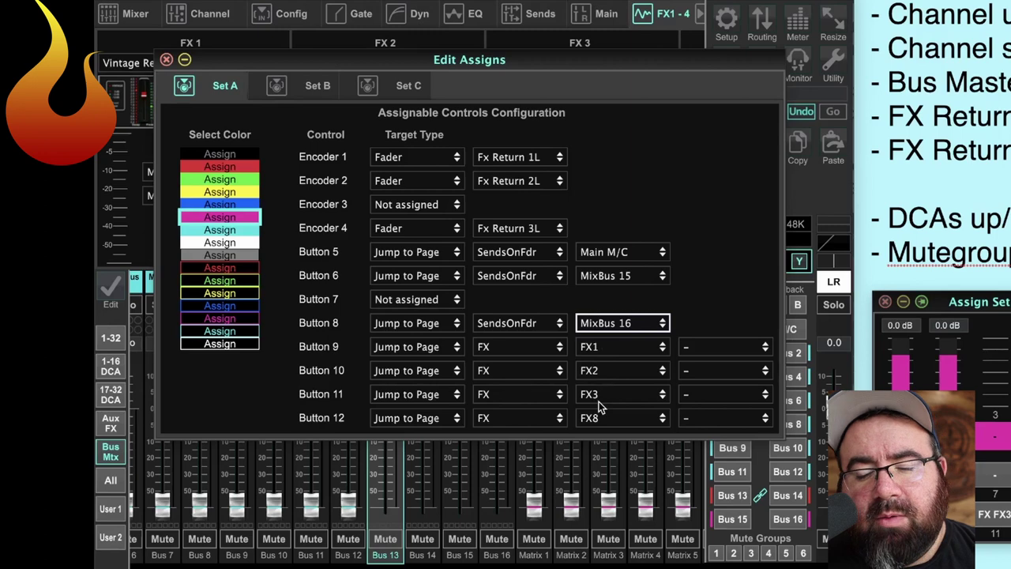
# Set Button 12 to an Effect Button controlling Time in FX 3 Params, and close the assignable controls configuration.
pyautogui.click(407, 417)
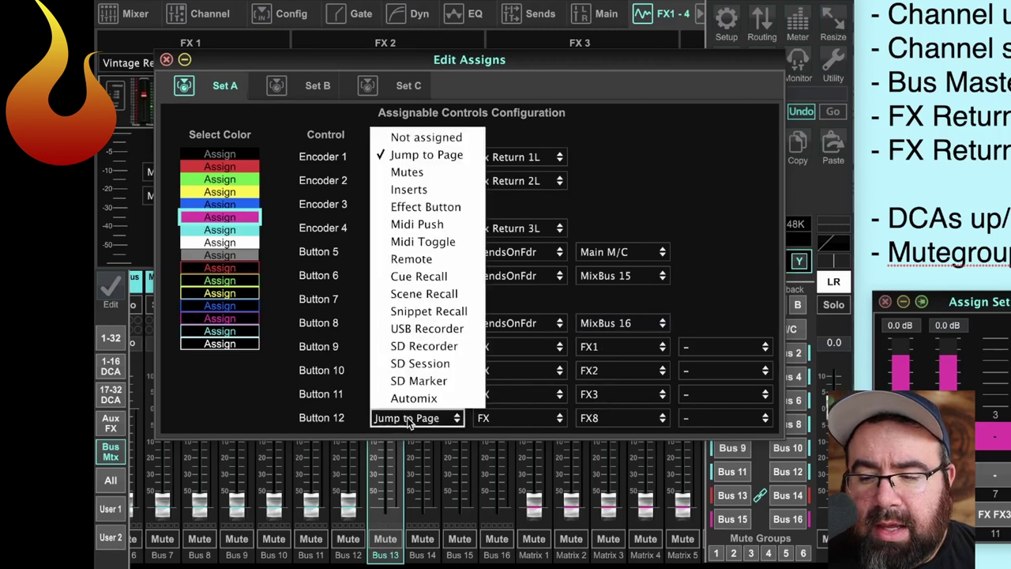
pyautogui.click(431, 212)
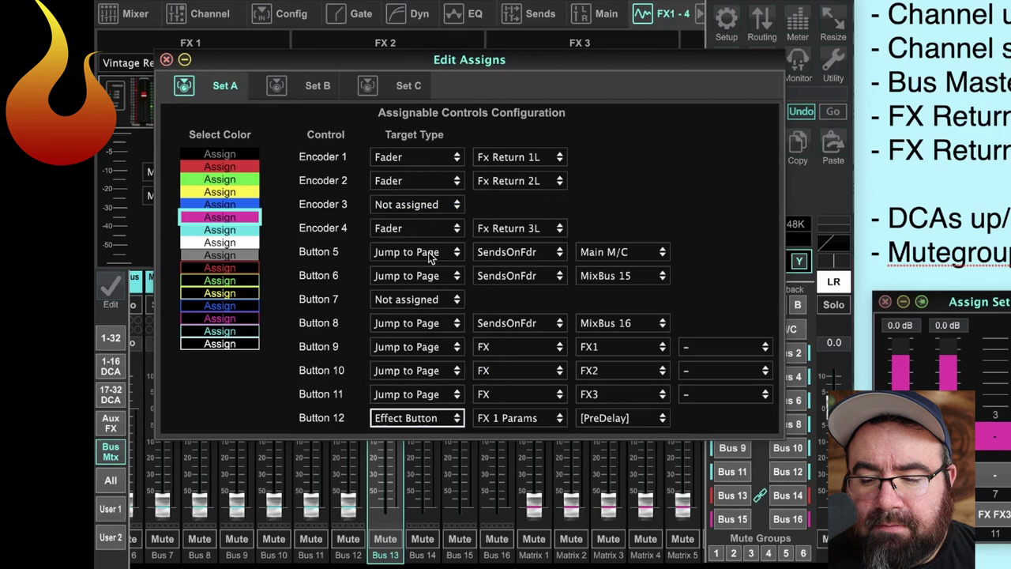
pyautogui.click(515, 422)
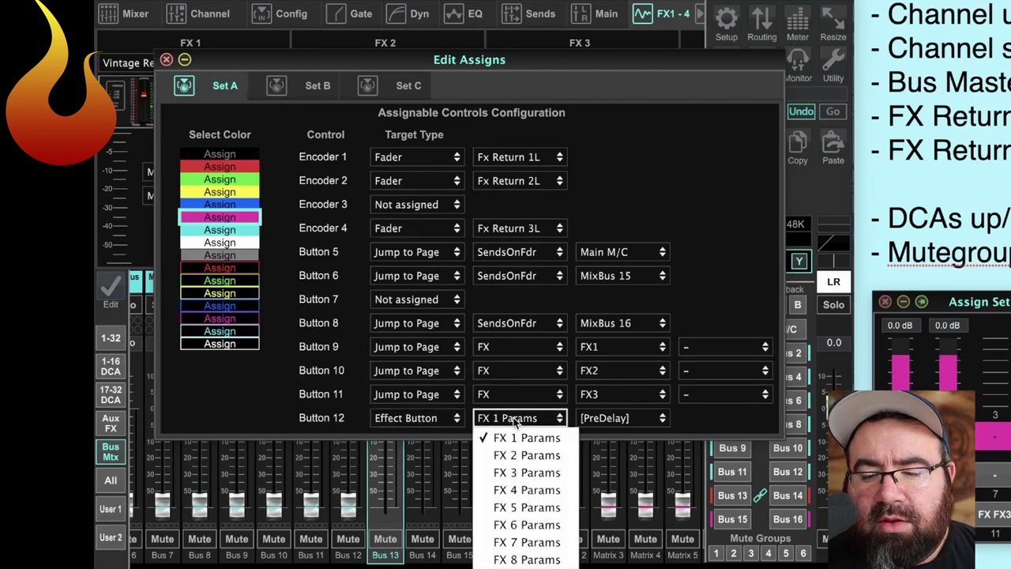
pyautogui.click(513, 472)
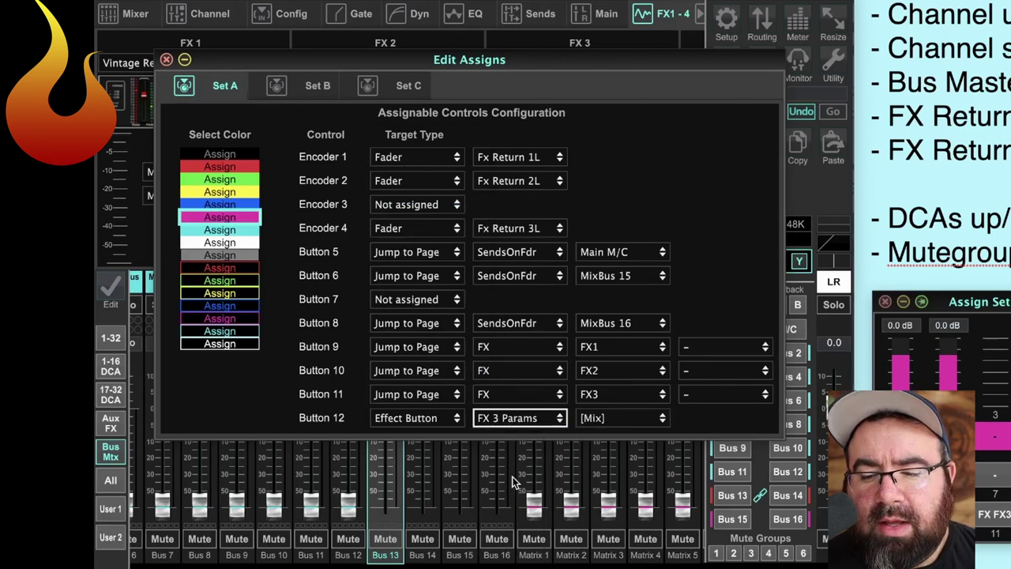
pyautogui.click(596, 418)
pyautogui.click(607, 434)
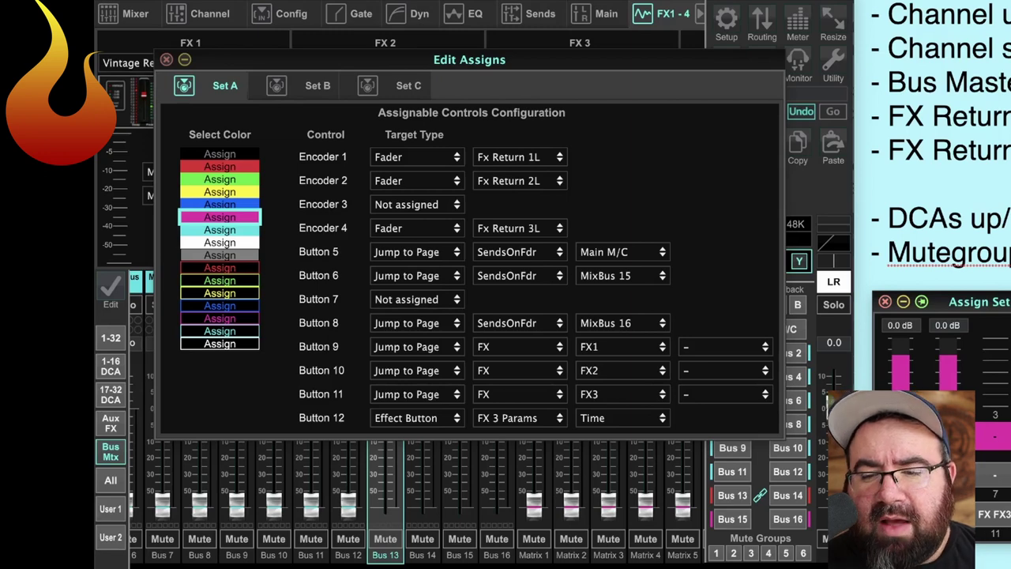
pyautogui.click(166, 60)
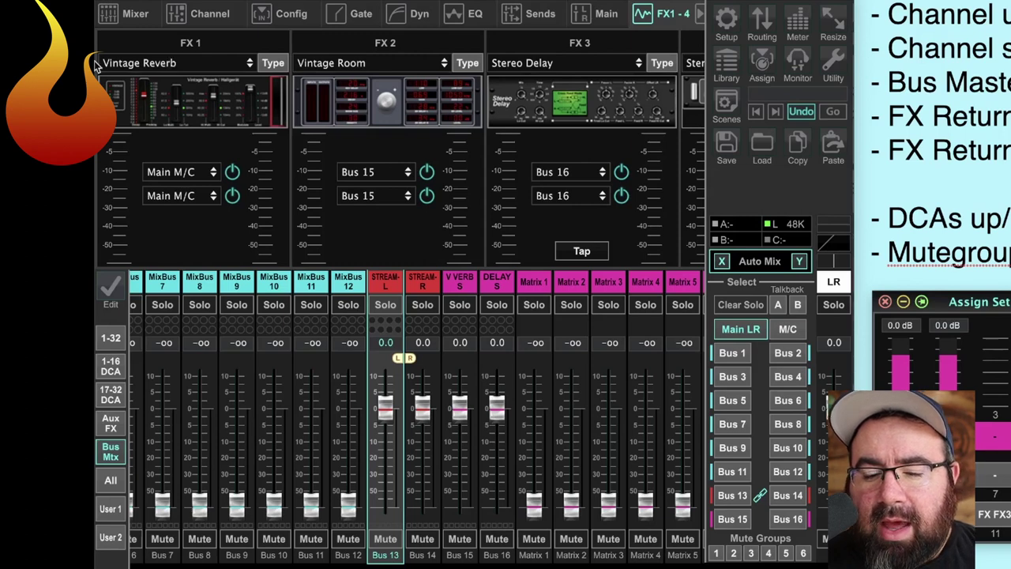
# Show the Aux and FX channels and rename the Fx 1L and Fx 1R returns as B VERB L and B VERB R.
pyautogui.click(111, 427)
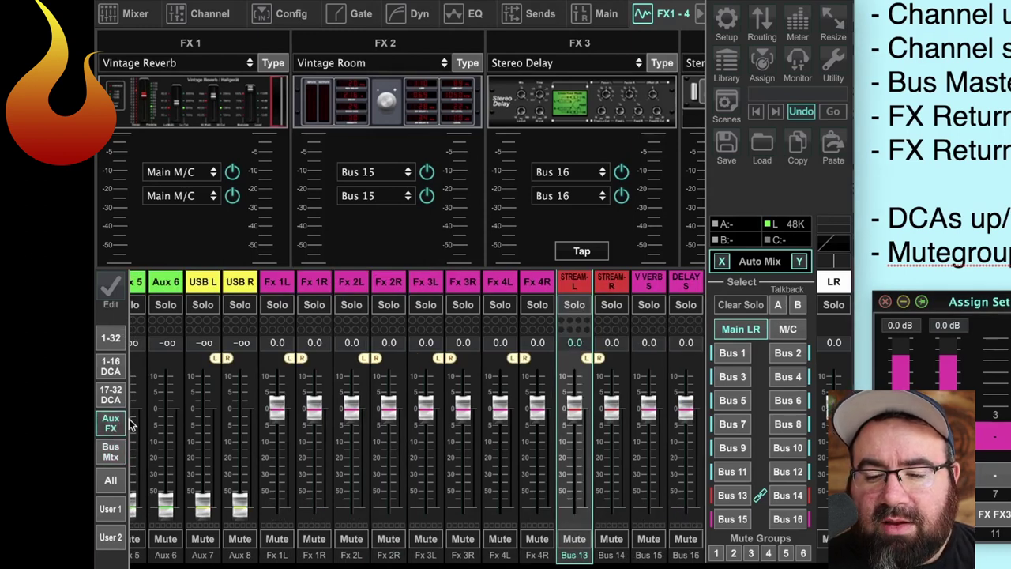
pyautogui.click(274, 283)
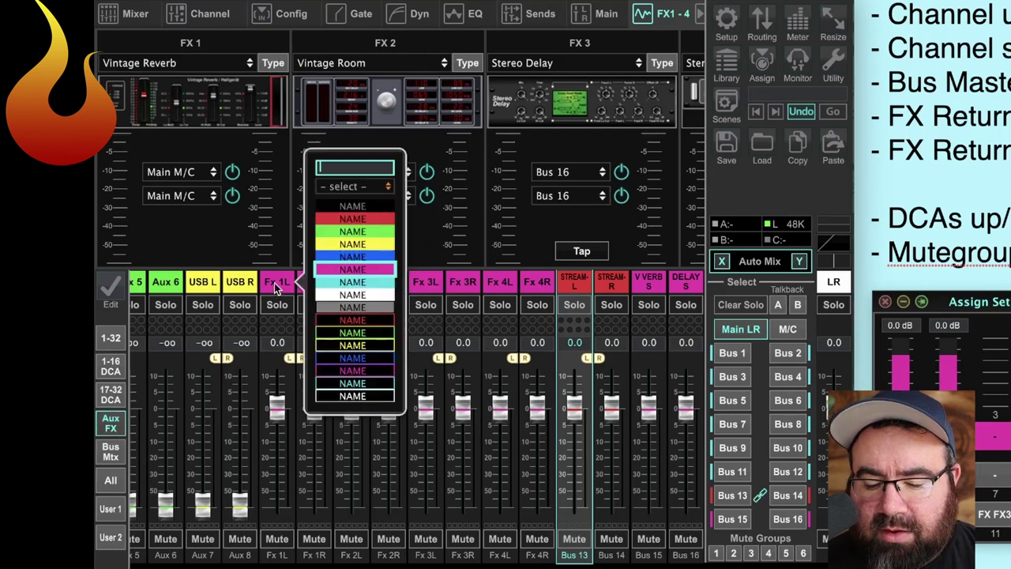
pyautogui.write('B B')
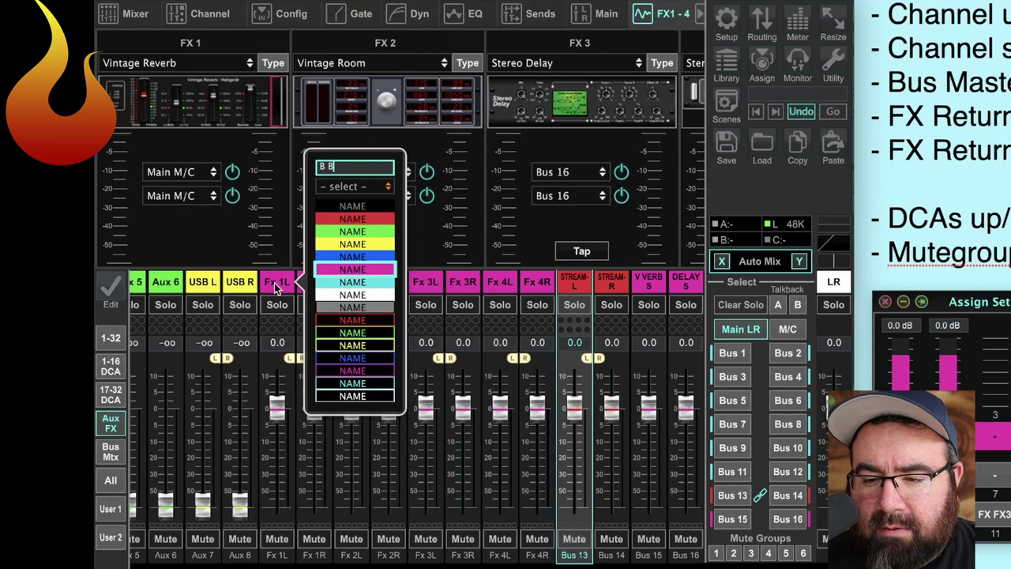
pyautogui.press('BackSpace')
pyautogui.write('VERB L')
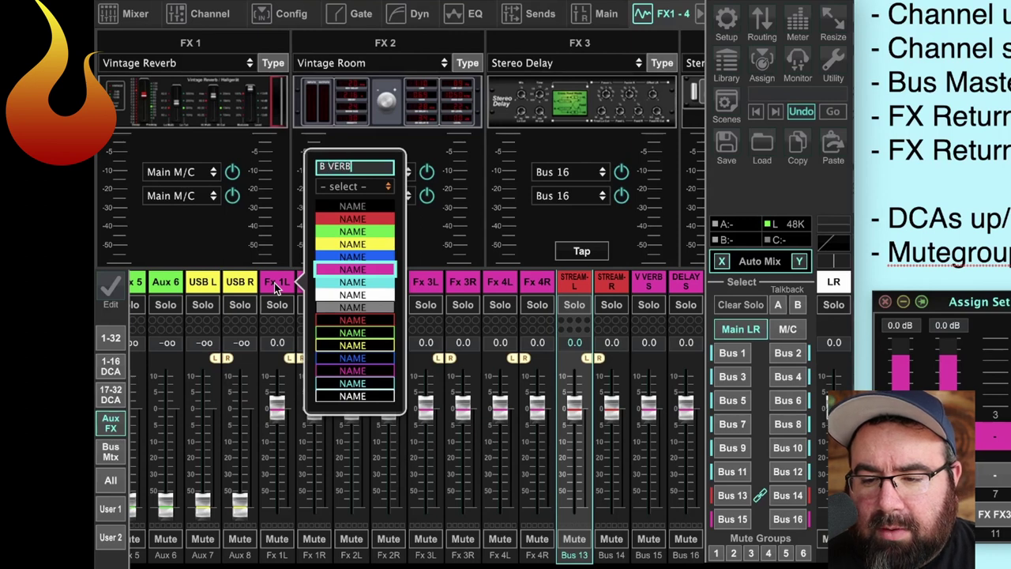
pyautogui.press('Return')
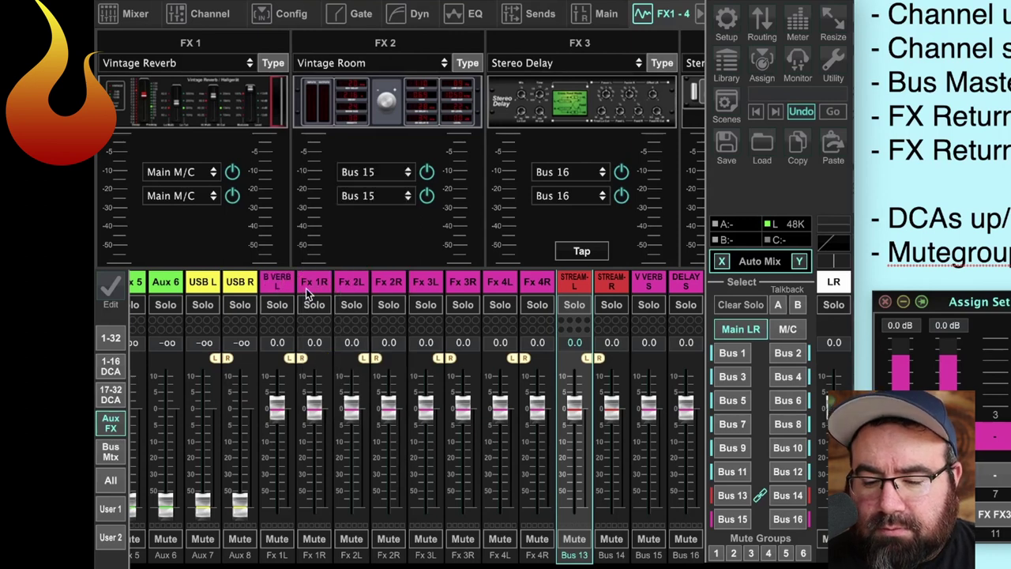
pyautogui.doubleClick(305, 289)
pyautogui.write('B VERB R')
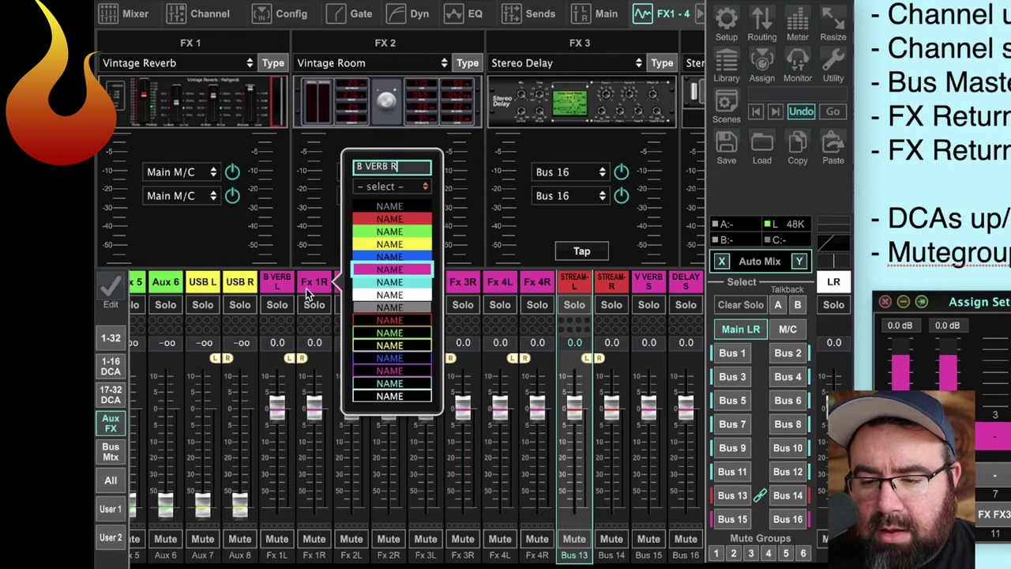
pyautogui.press('Return')
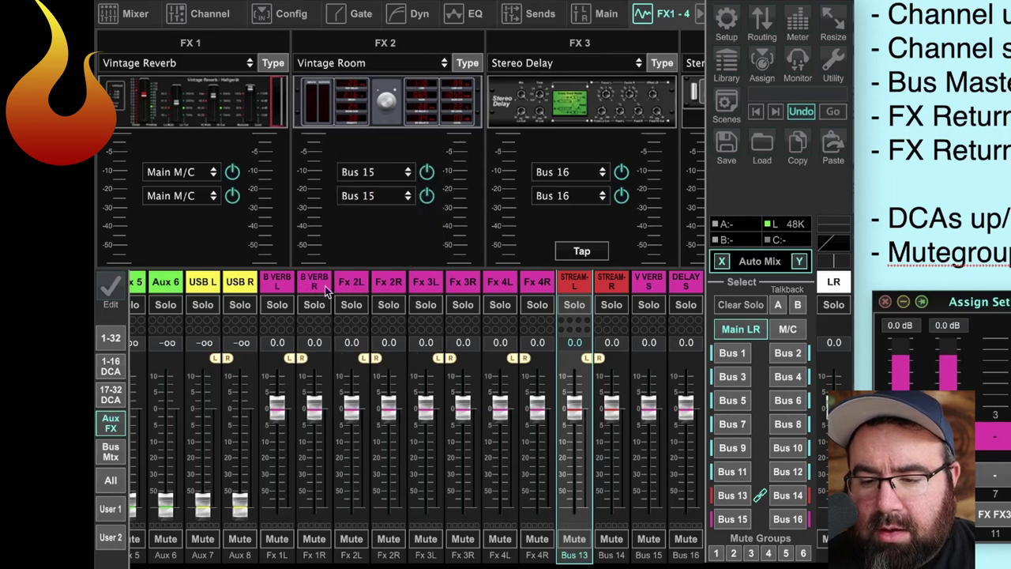
# Rename the Fx 2L return as V VERB L.
pyautogui.doubleClick(352, 285)
pyautogui.write('V VERB')
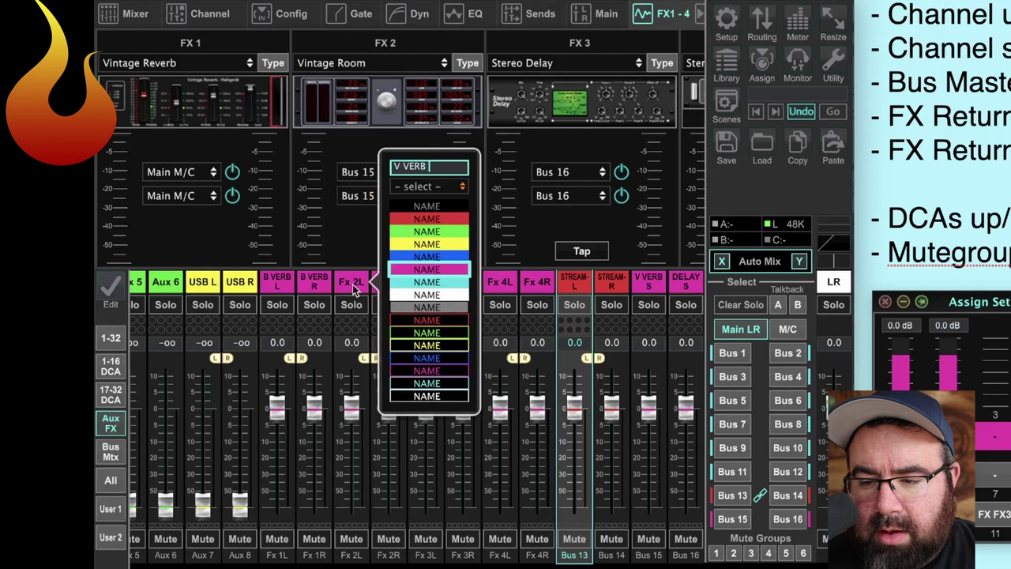
pyautogui.press('Return')
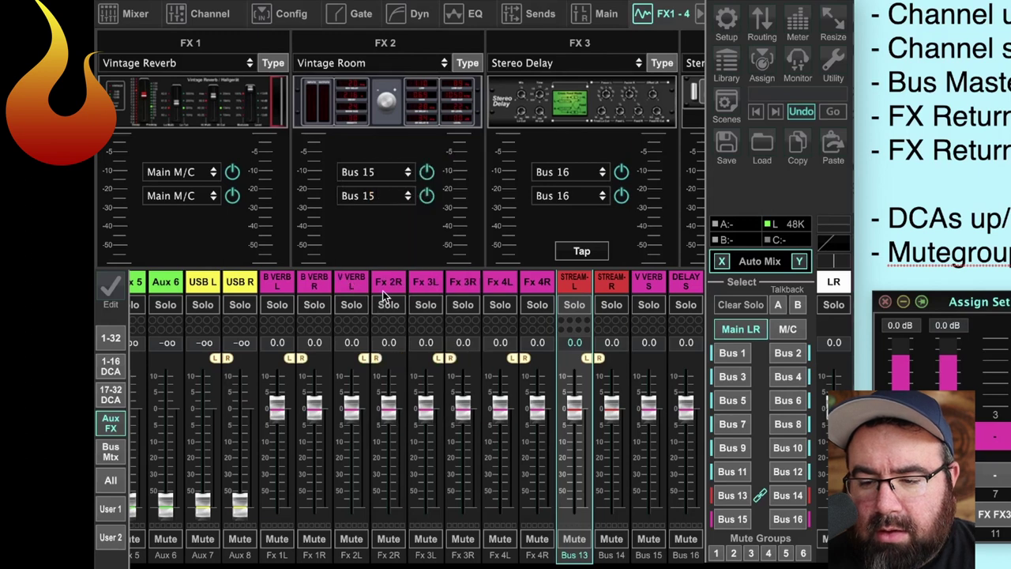
# Rename the Fx 2R return as V VERB R.
pyautogui.doubleClick(382, 291)
pyautogui.write('V VERB R')
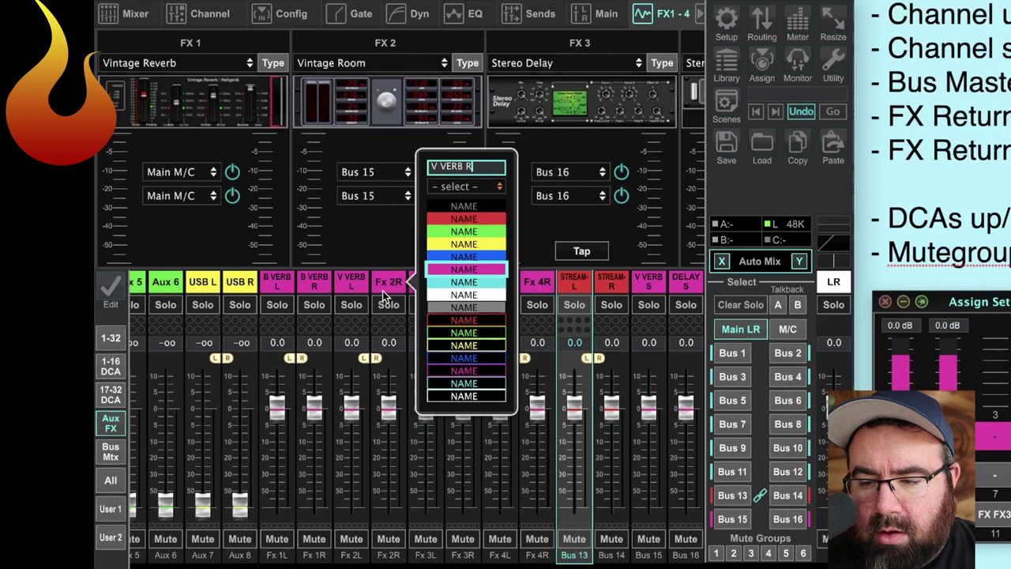
pyautogui.press('Return')
# Rename the Fx 3L and Fx 3R returns as DELAY L and DELAY R.
pyautogui.doubleClick(419, 291)
pyautogui.write('DELAY L')
pyautogui.press('Return')
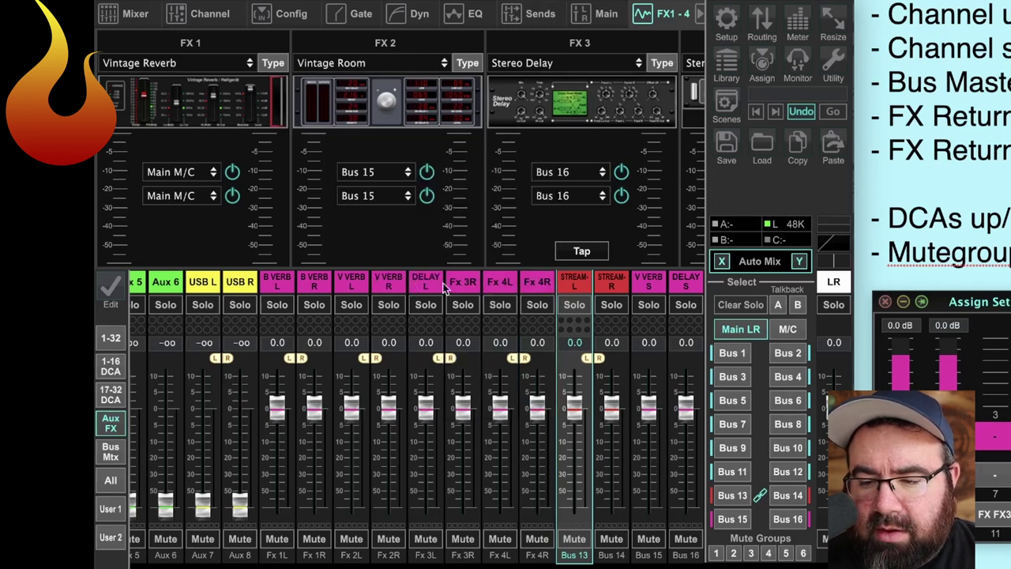
pyautogui.doubleClick(472, 290)
pyautogui.write('DELAY R')
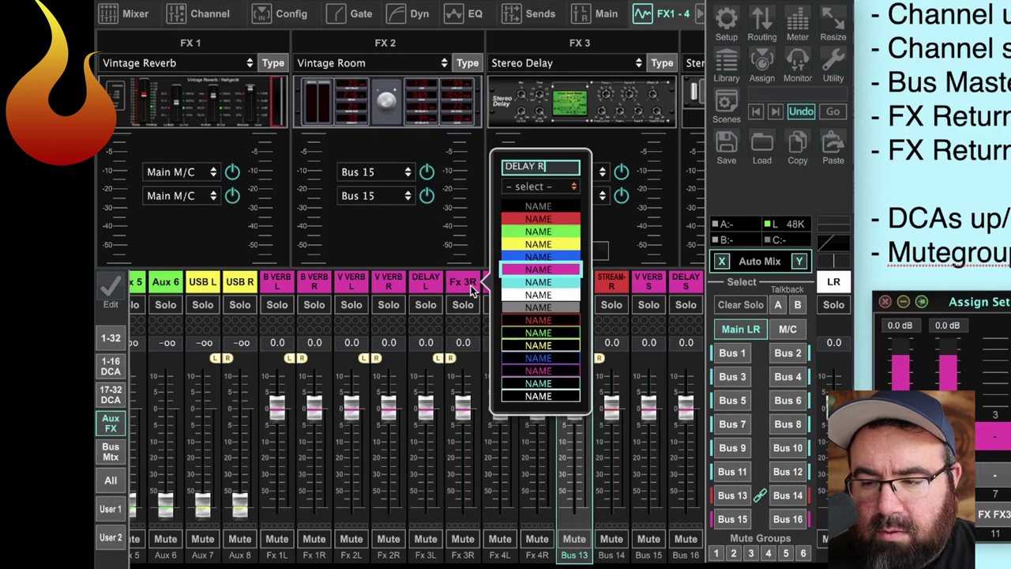
pyautogui.press('Return')
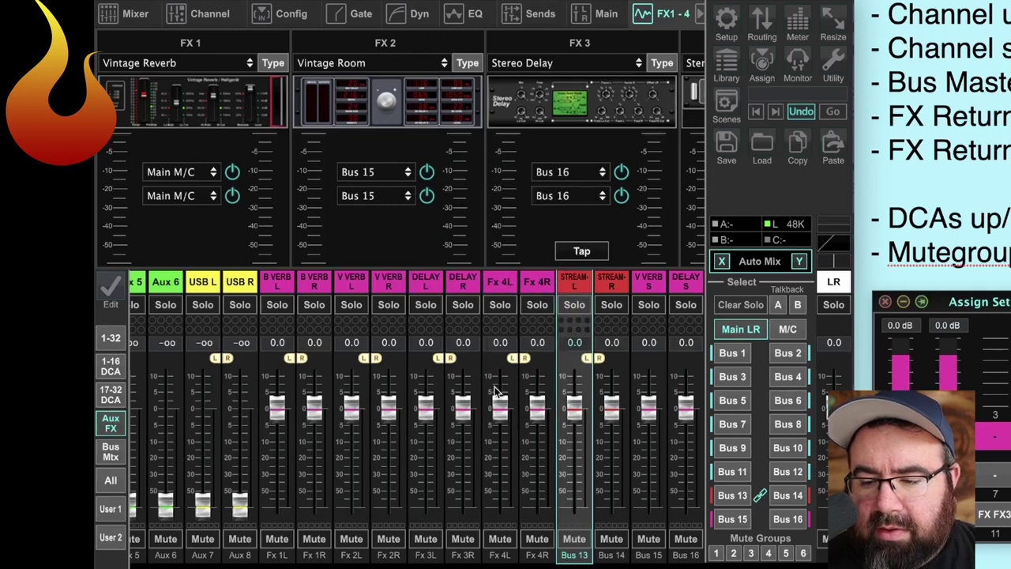
# Pull the linked Fx 4L and Fx 4R returns fully down to -oo and mute them.
pyautogui.moveTo(499, 411); pyautogui.dragTo(499, 502)
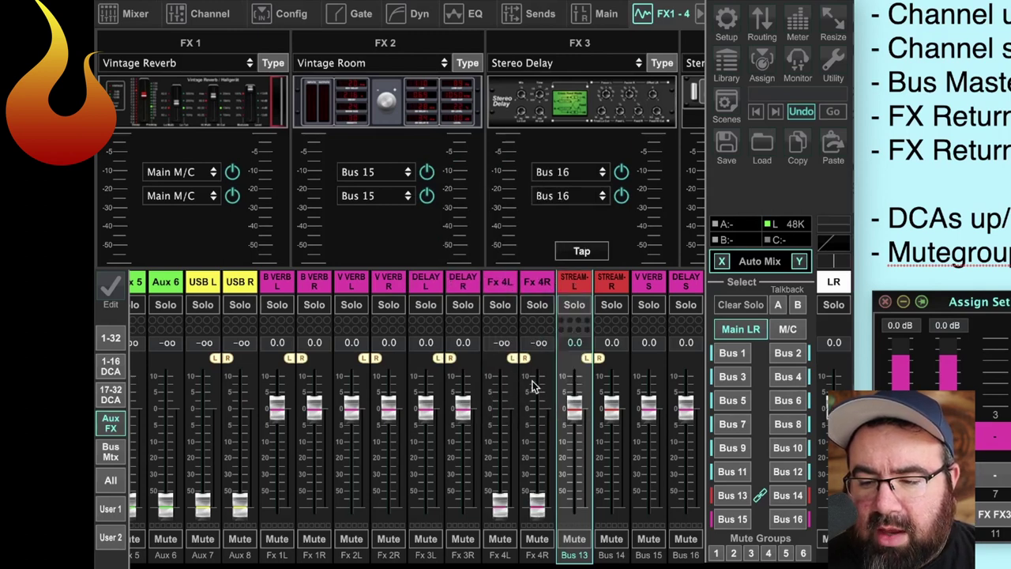
pyautogui.click(502, 540)
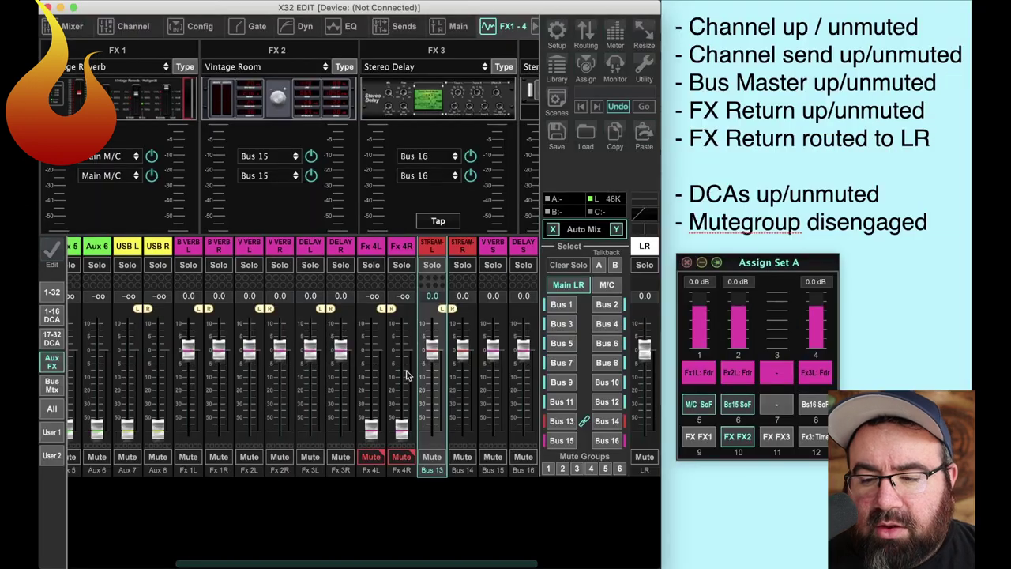
# Using the Set A assignable controls, set the Fx1L return to about -10.7 dB, Fx2L to about -11.0 dB and Fx3L to about -13.1 dB.
pyautogui.moveTo(700, 322); pyautogui.dragTo(731, 380)
pyautogui.moveTo(739, 308); pyautogui.dragTo(752, 347)
pyautogui.moveTo(816, 309); pyautogui.dragTo(815, 355)
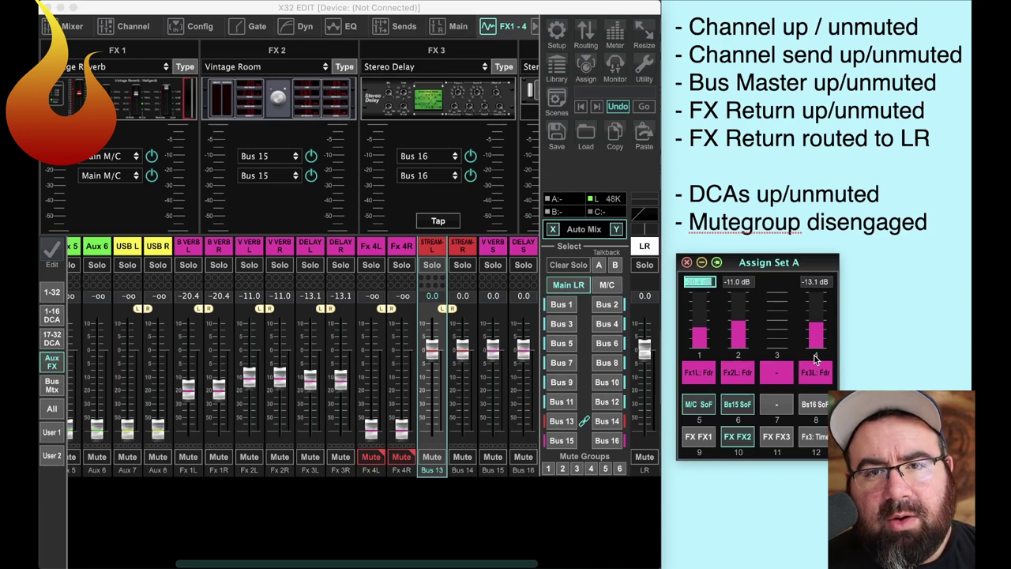
pyautogui.moveTo(700, 347); pyautogui.dragTo(700, 318)
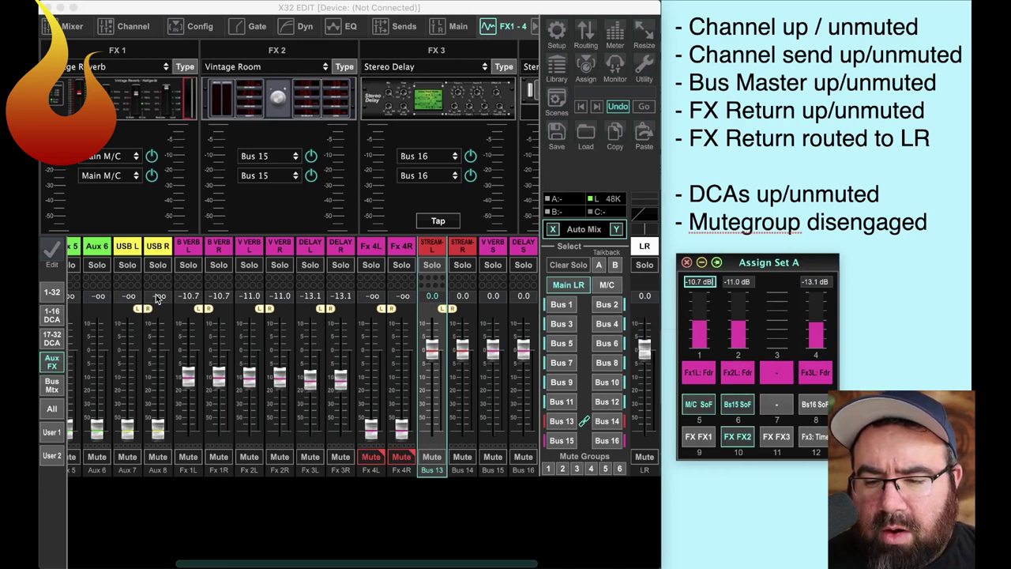
# Show channels 1-32 with M/C sends on fader, send SNARE at 0 dB with its send on, and set the Fx1L return to about -9.2 dB.
pyautogui.click(52, 293)
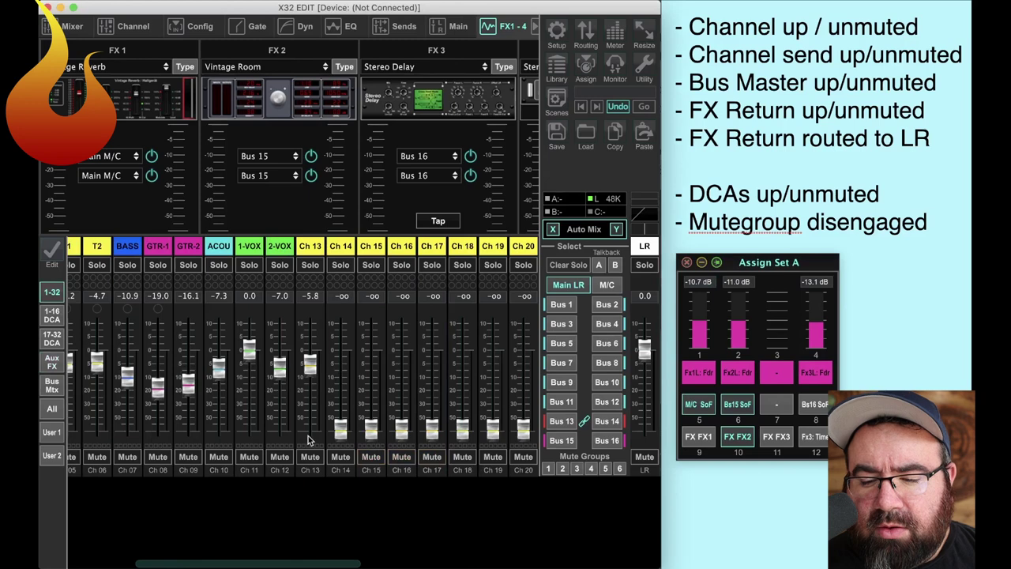
pyautogui.moveTo(245, 563)
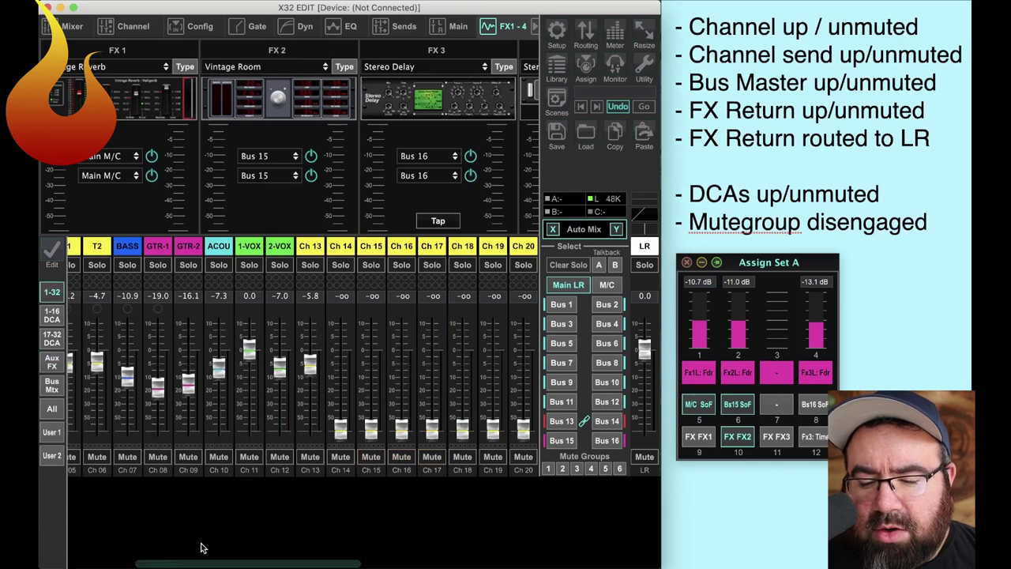
pyautogui.moveTo(194, 563); pyautogui.dragTo(90, 560)
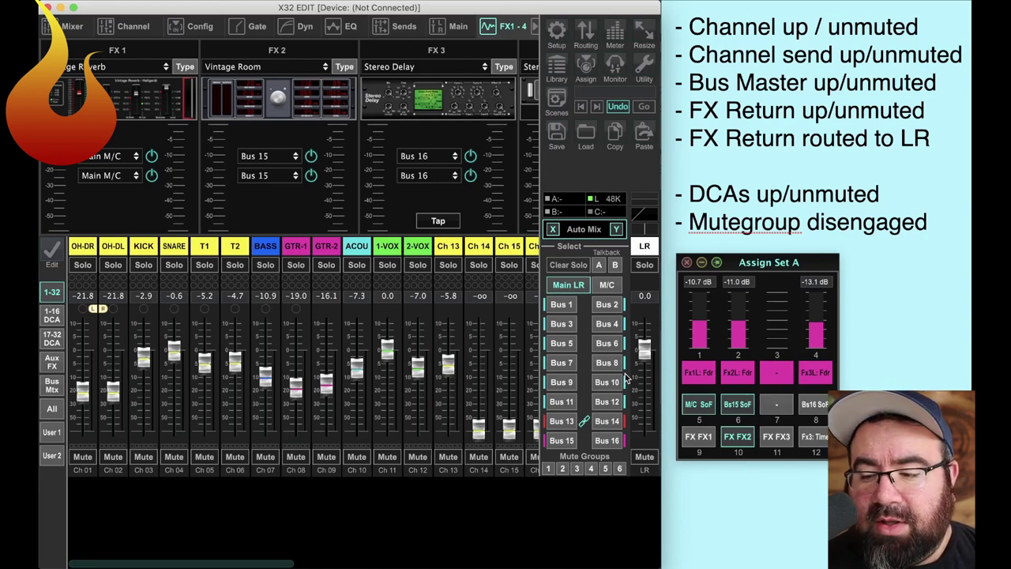
pyautogui.click(695, 404)
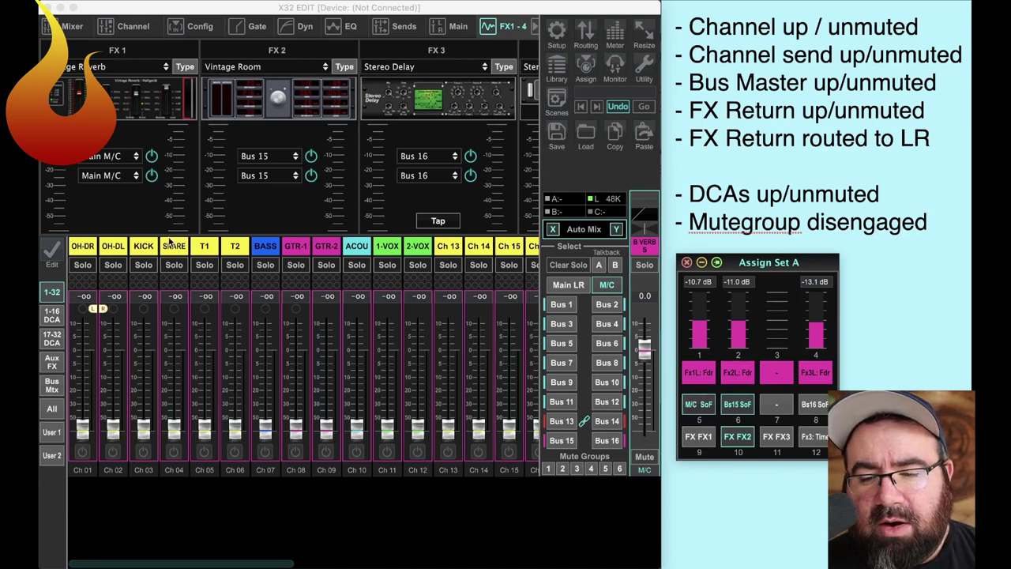
pyautogui.moveTo(174, 431); pyautogui.dragTo(174, 351)
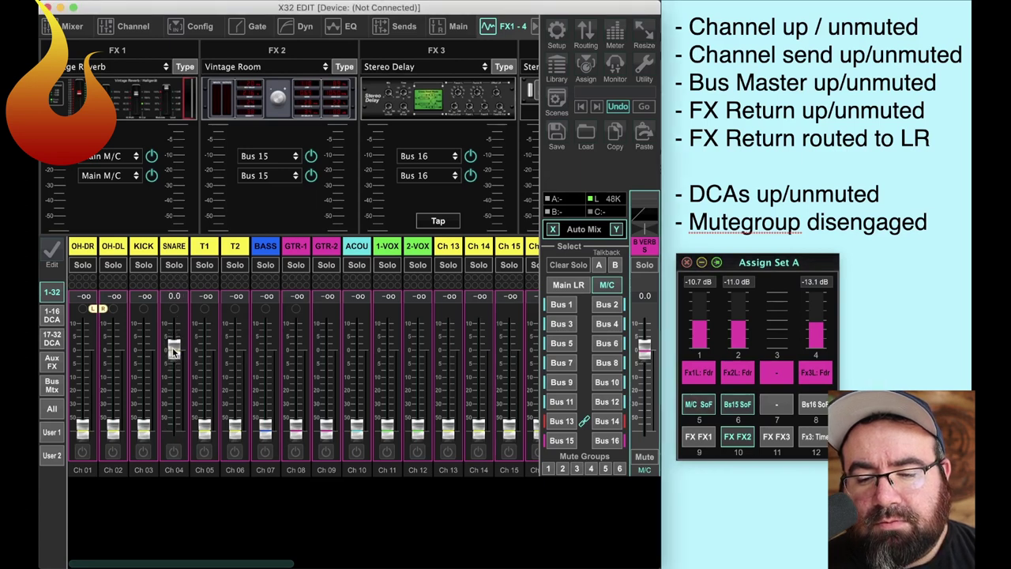
pyautogui.click(174, 451)
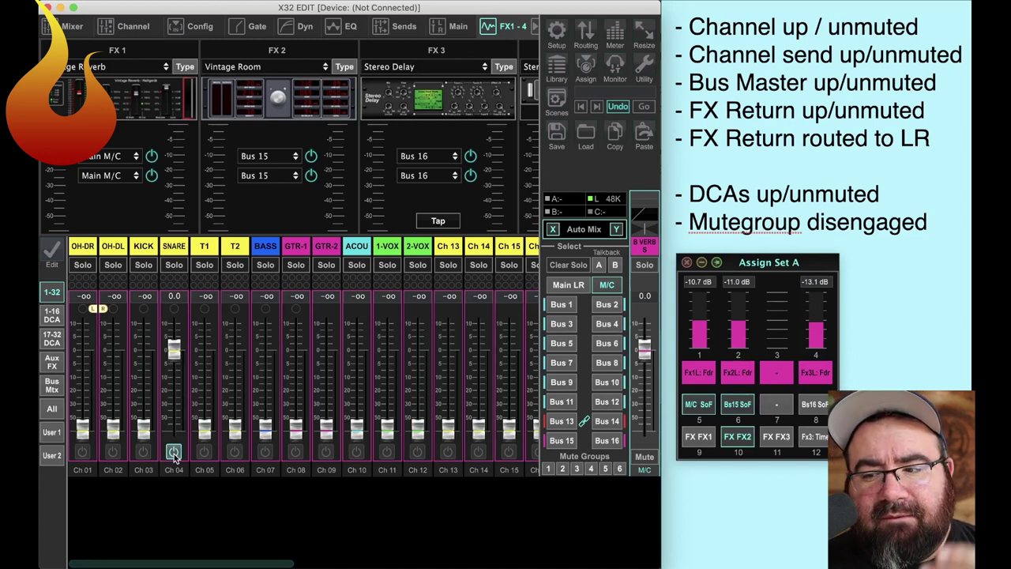
pyautogui.click(174, 453)
pyautogui.moveTo(707, 324); pyautogui.dragTo(686, 323)
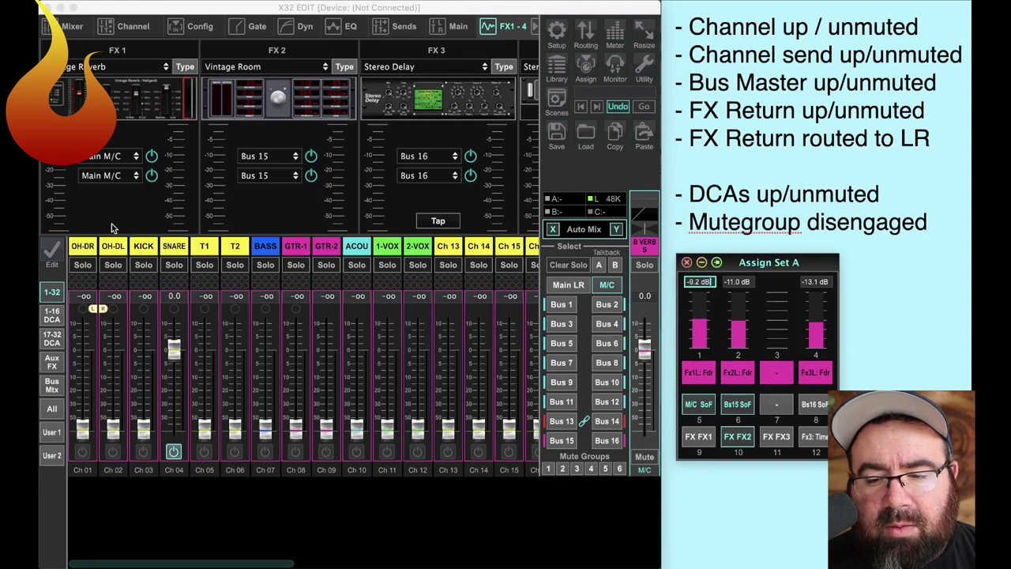
# Set the ACOU channel's M/C send to 0 dB and switch the send on.
pyautogui.doubleClick(359, 296)
pyautogui.write('0')
pyautogui.press('Return')
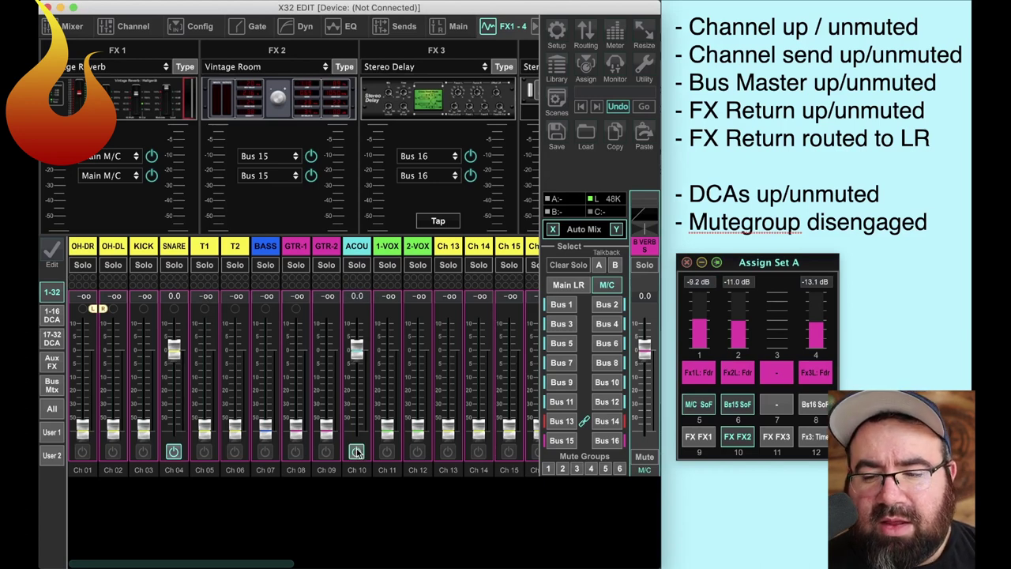
pyautogui.click(356, 452)
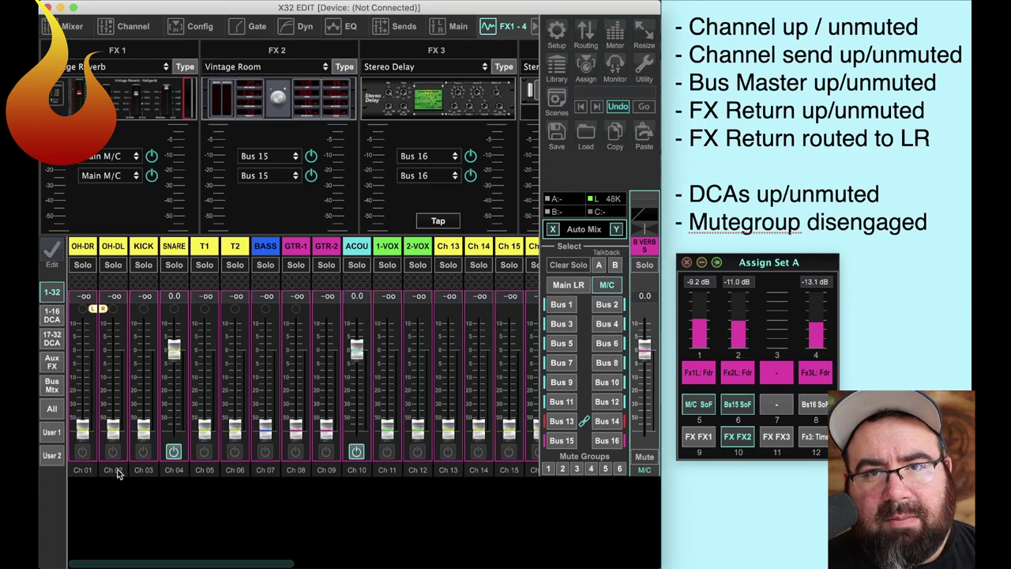
# Set the M/C sends of T1 and T2 to 0 dB and switch both sends on.
pyautogui.doubleClick(204, 296)
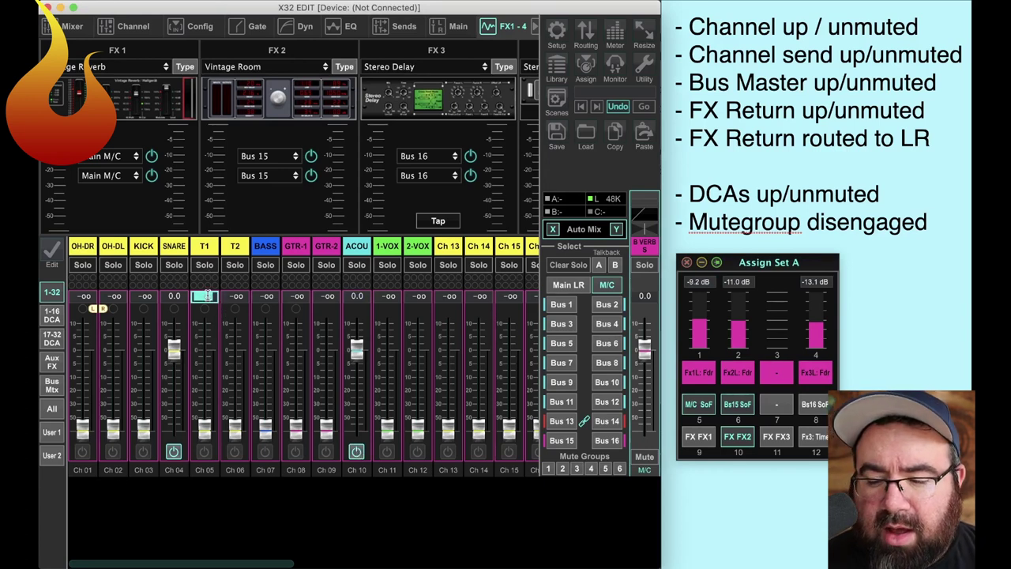
pyautogui.write('0')
pyautogui.press('Return')
pyautogui.doubleClick(235, 296)
pyautogui.write('0')
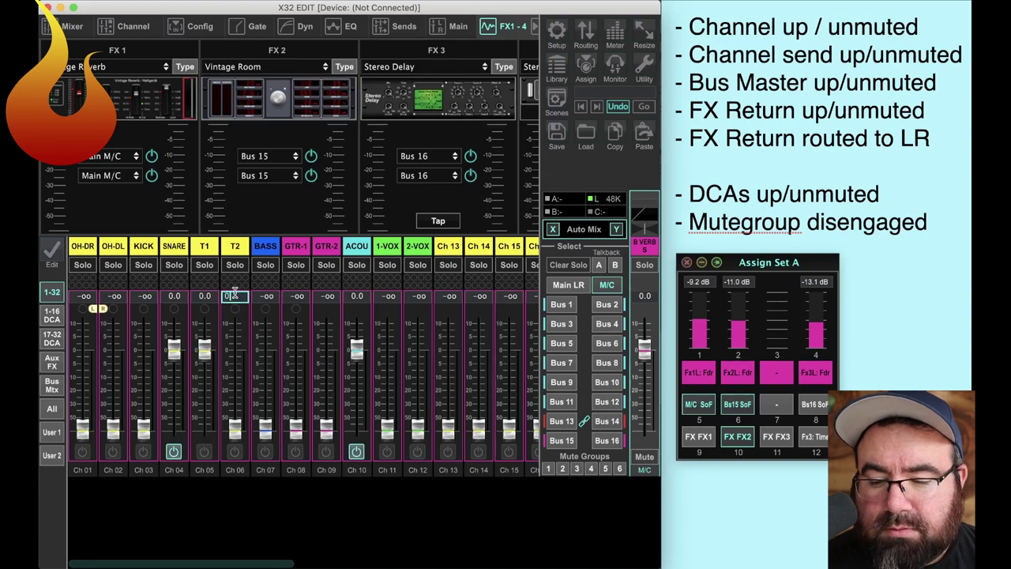
pyautogui.press('Return')
pyautogui.click(206, 453)
pyautogui.click(234, 453)
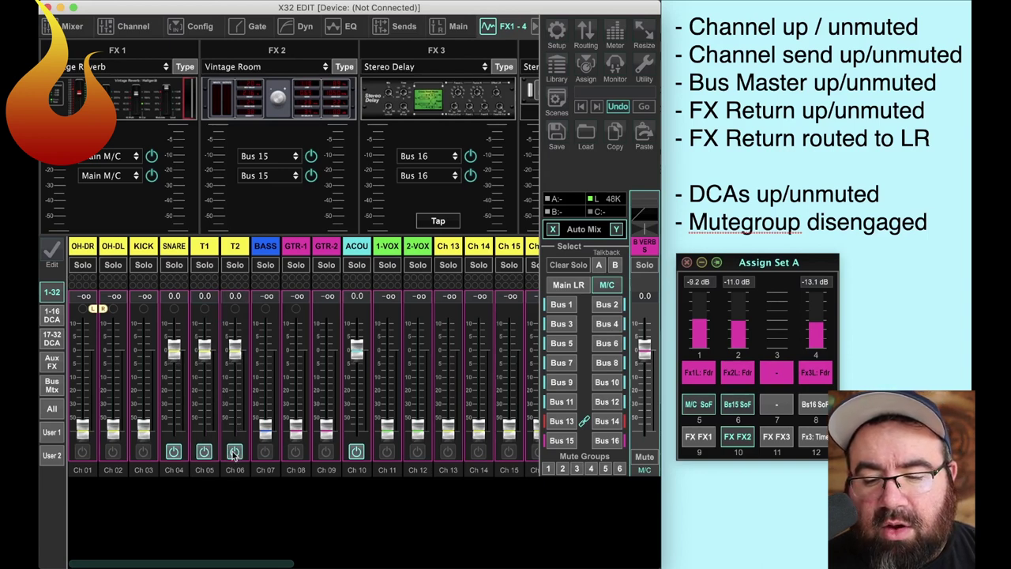
# Switch on the overhead, KICK and guitar M/C sends at about -37 to -41 dB, and lower the Fx1L return to about -19.3 dB.
pyautogui.click(82, 451)
pyautogui.click(113, 451)
pyautogui.click(142, 451)
pyautogui.moveTo(113, 430); pyautogui.dragTo(143, 407)
pyautogui.click(295, 451)
pyautogui.moveTo(297, 430); pyautogui.dragTo(321, 403)
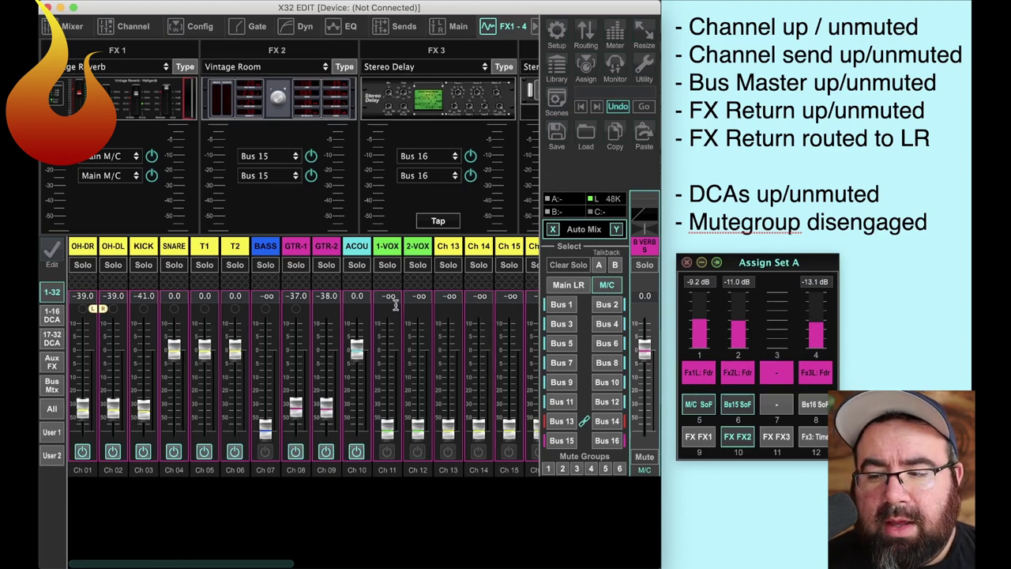
pyautogui.moveTo(702, 330); pyautogui.dragTo(696, 355)
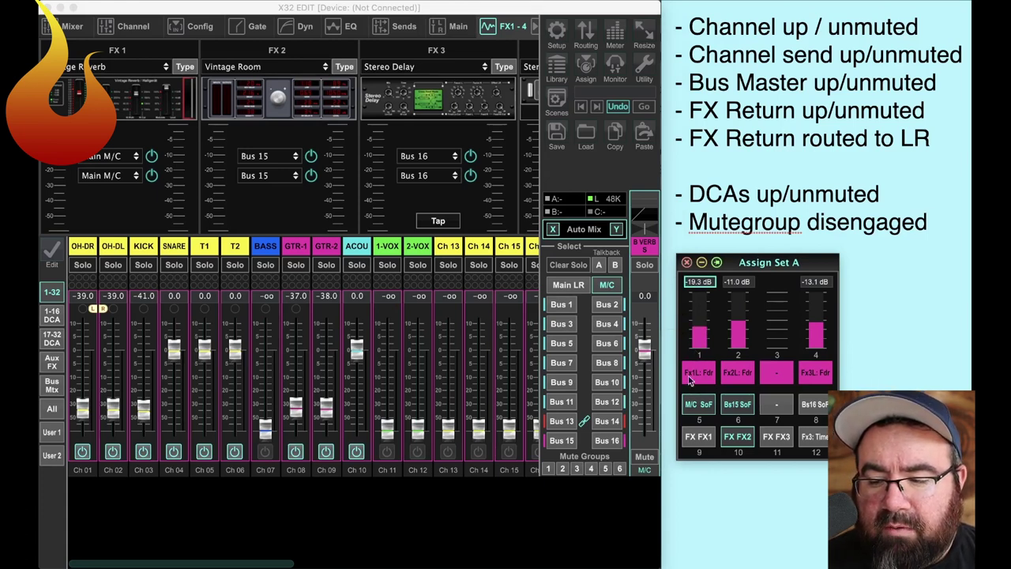
# Switch to Bus 15 sends on fader and set the 1-VOX and 2-VOX sends to 0 dB.
pyautogui.click(743, 405)
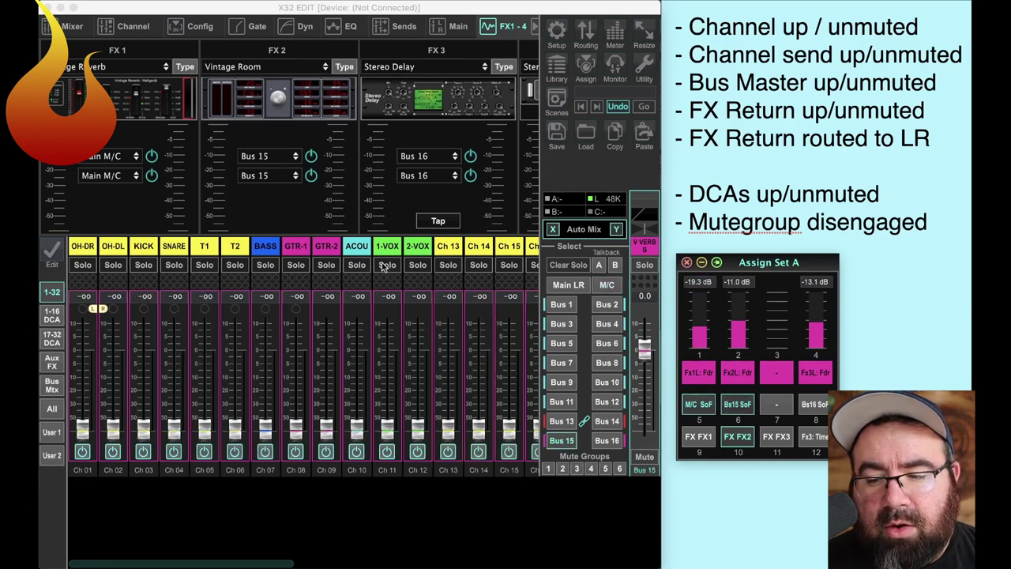
pyautogui.click(392, 297)
pyautogui.write('0')
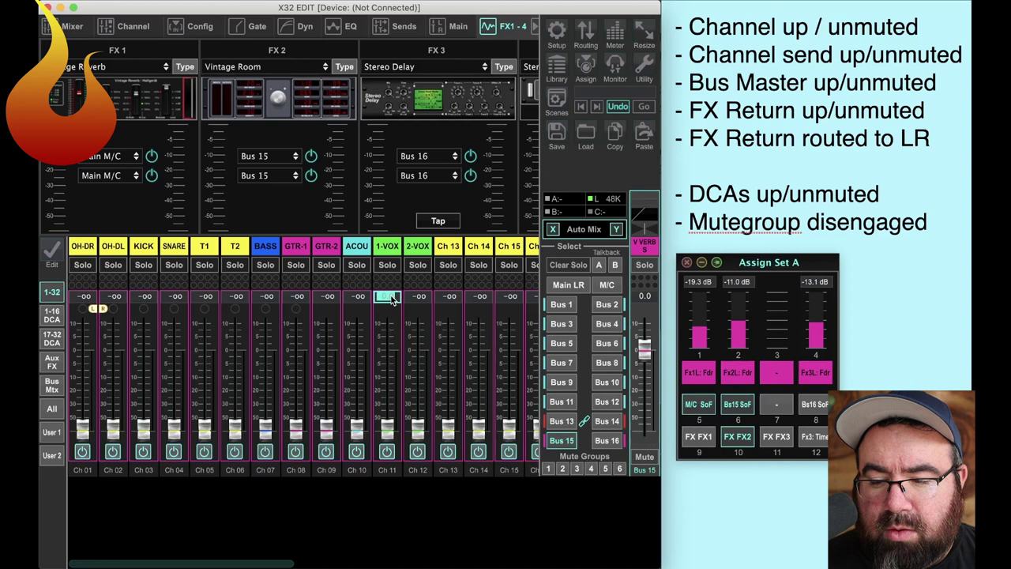
pyautogui.press('Return')
pyautogui.click(418, 297)
pyautogui.write('0')
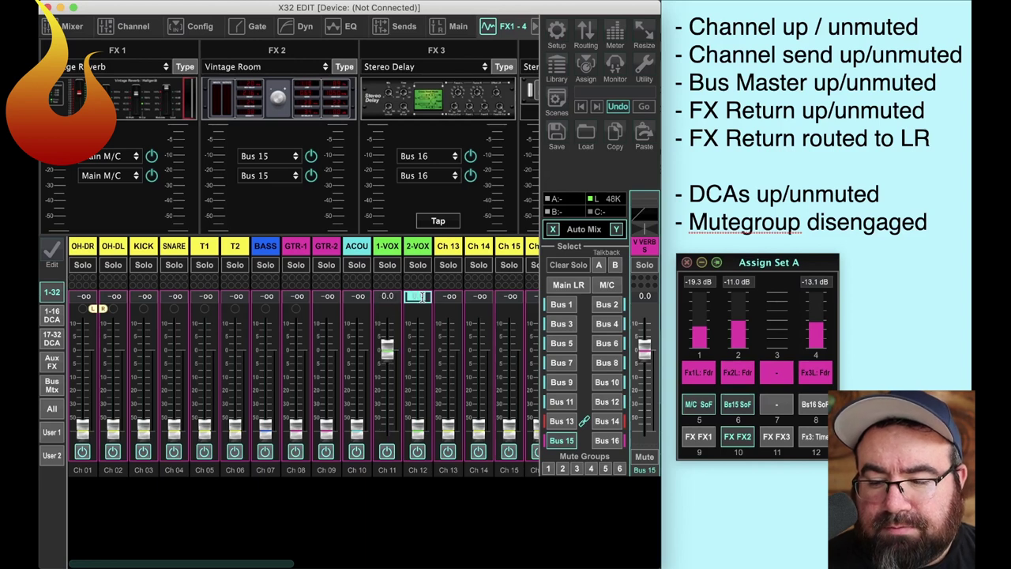
pyautogui.press('Return')
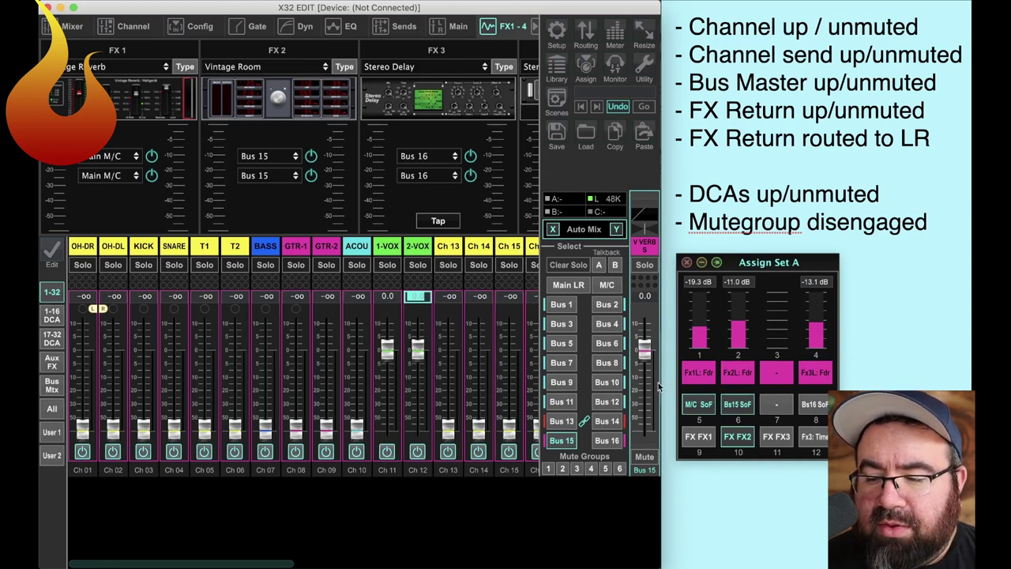
# Switch to Bus 16 sends on fader and set the 1-VOX and 2-VOX delay sends to 0 dB.
pyautogui.click(820, 404)
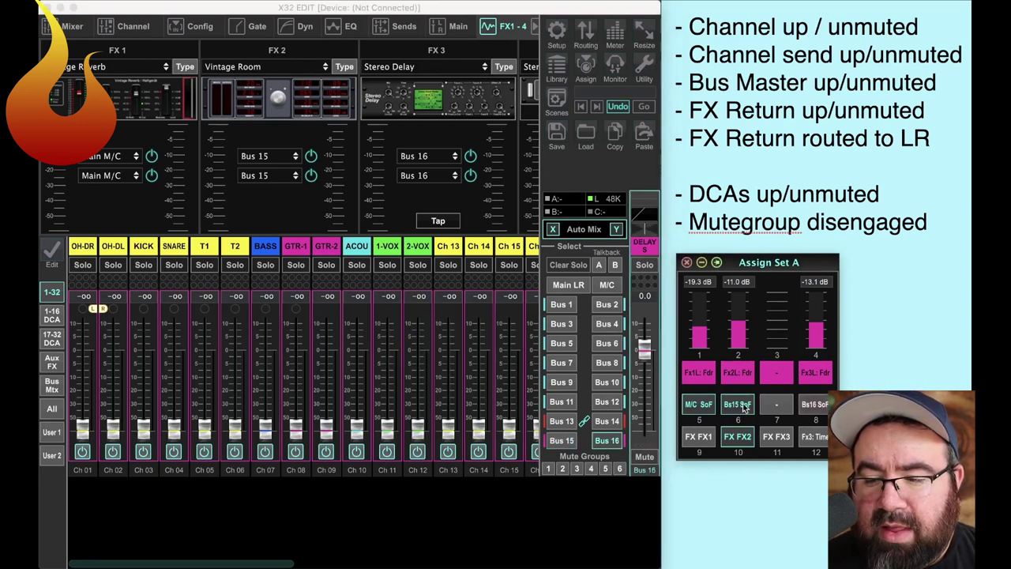
pyautogui.doubleClick(388, 299)
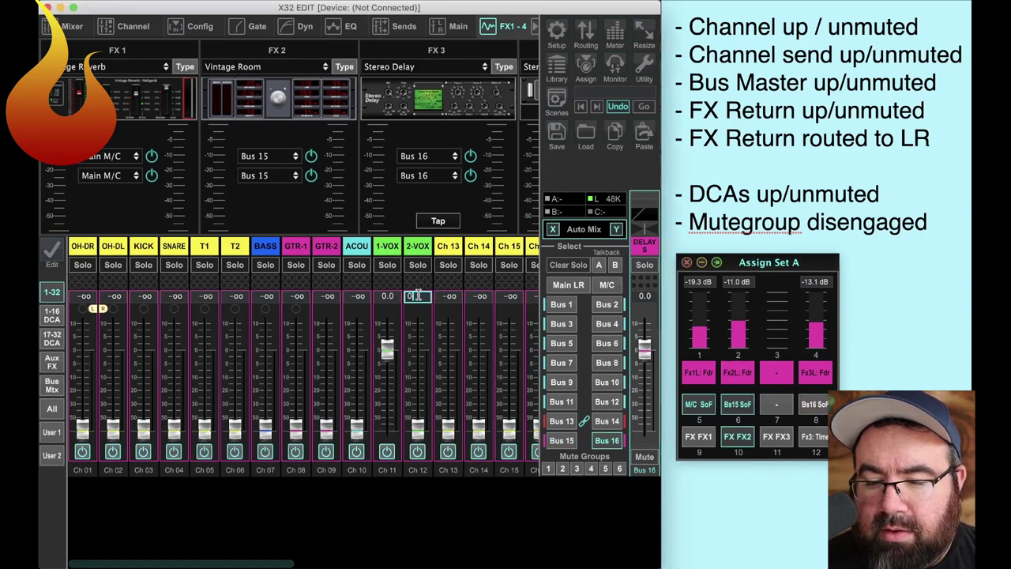
pyautogui.doubleClick(418, 296)
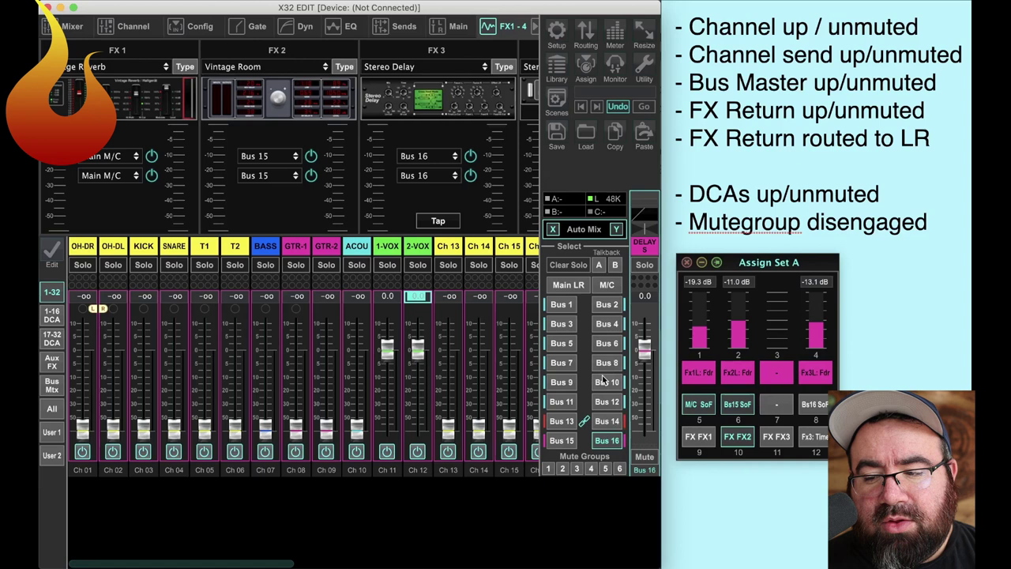
# Go back to the Main LR mix, show the Aux and FX channels, and assign the B VERB L return to Mute Group 4.
pyautogui.click(564, 286)
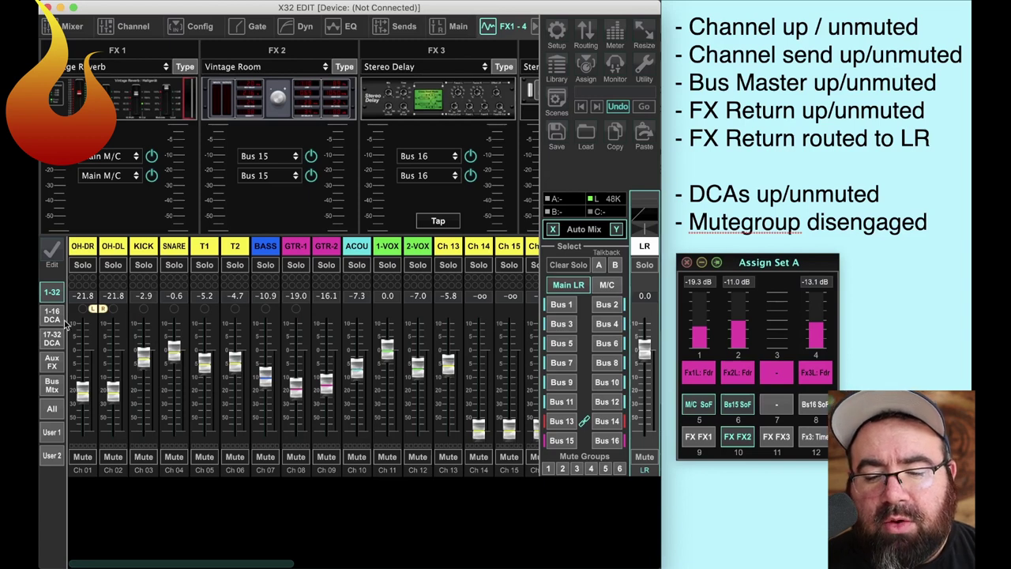
pyautogui.click(50, 365)
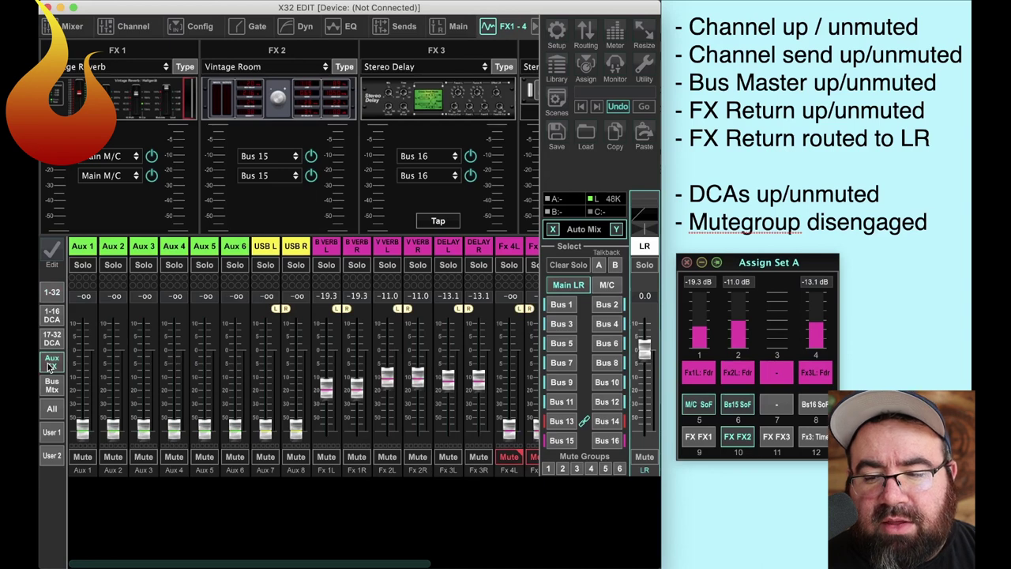
pyautogui.click(330, 250)
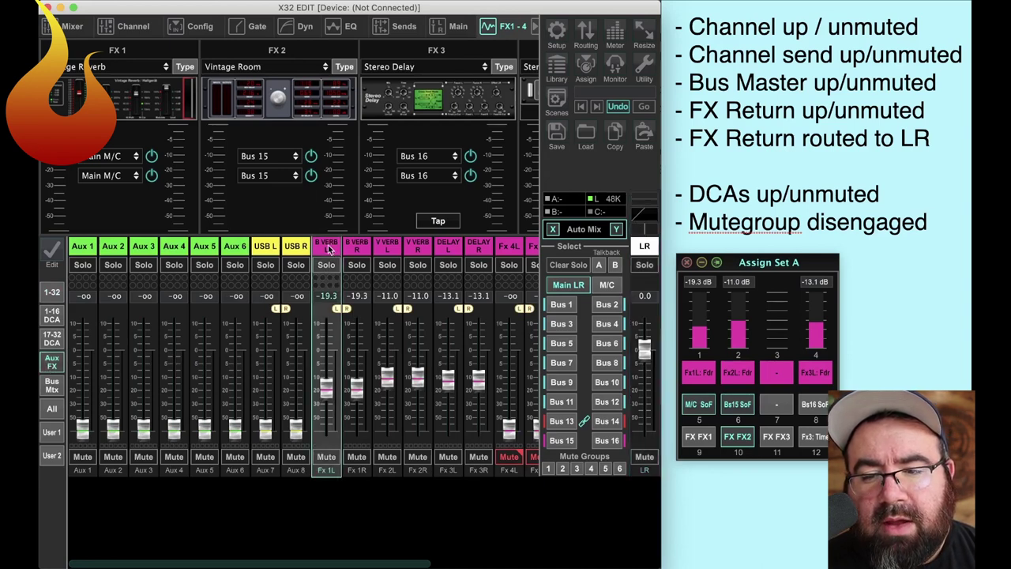
pyautogui.click(126, 27)
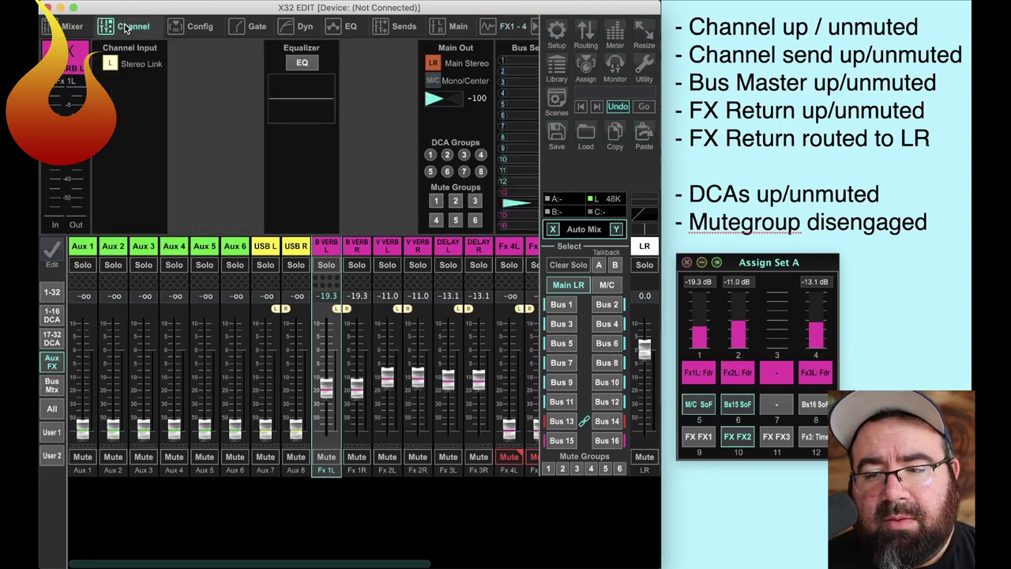
pyautogui.click(436, 222)
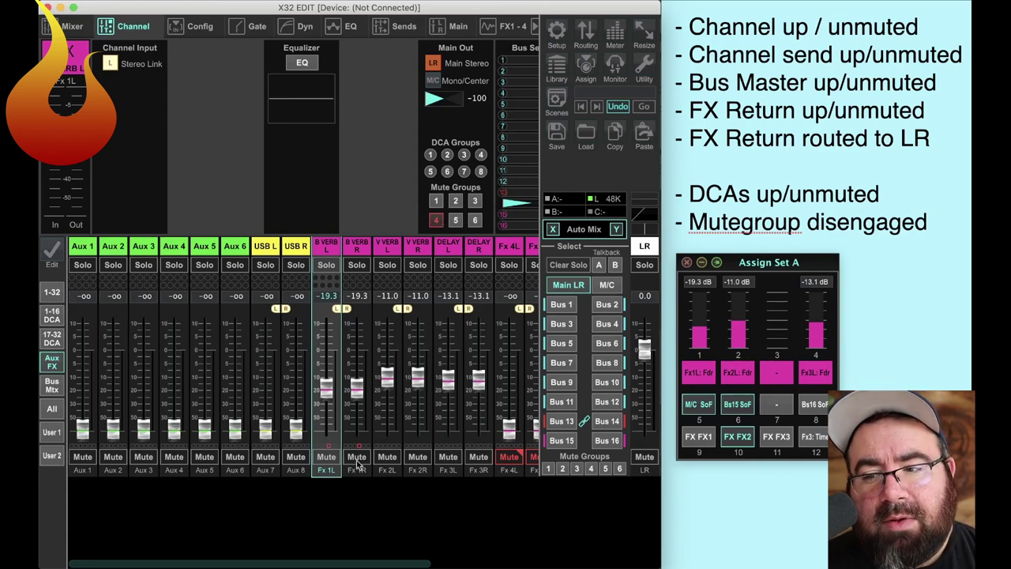
# Assign the V VERB returns to Mute Group 5 and the DELAY returns to Mute Group 6.
pyautogui.click(387, 243)
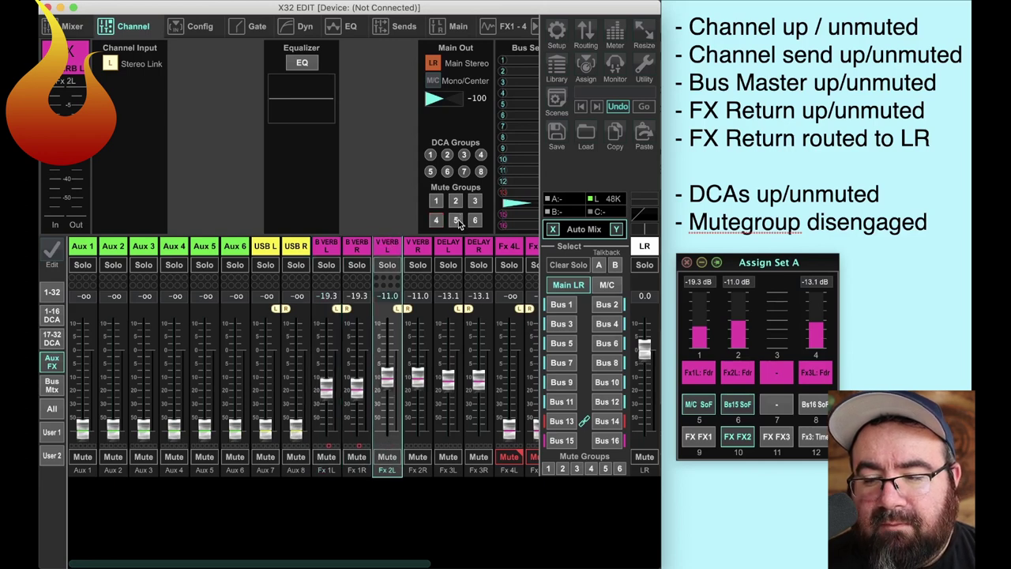
pyautogui.click(448, 248)
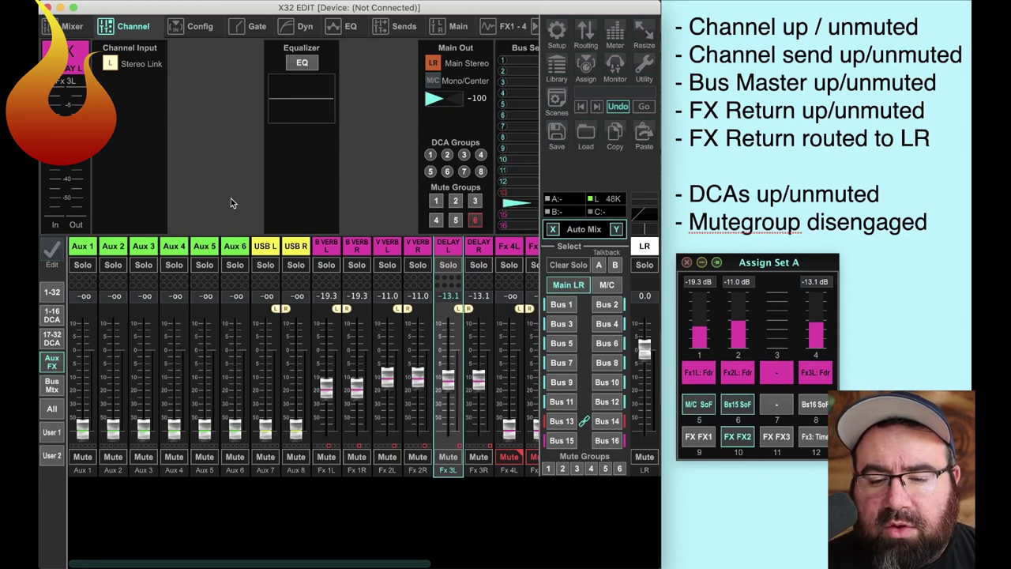
# Look up the V VERB and DELAY DCA numbers, and assign the V VERB returns to DCA group 6.
pyautogui.click(52, 316)
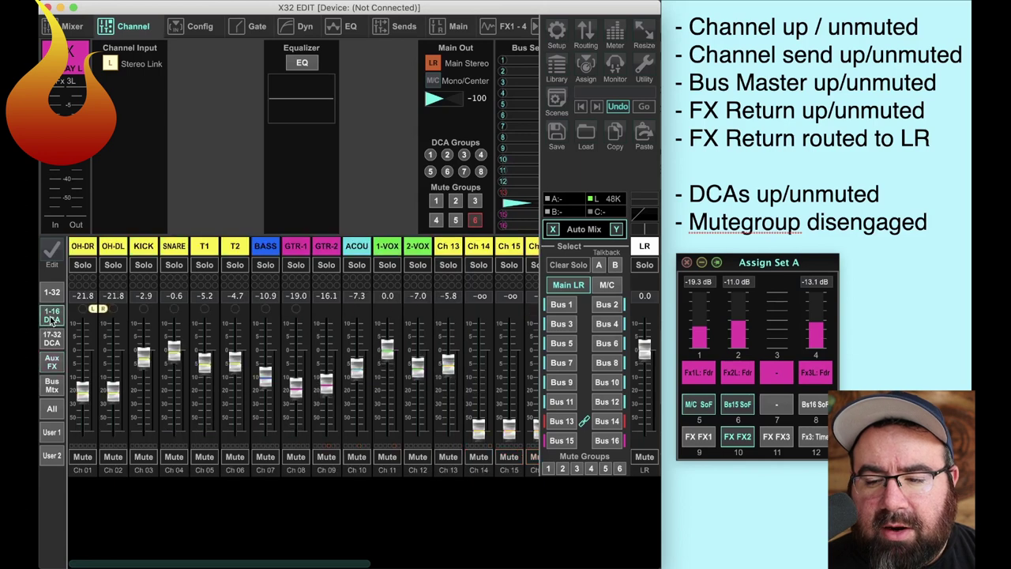
pyautogui.moveTo(114, 565); pyautogui.dragTo(395, 564)
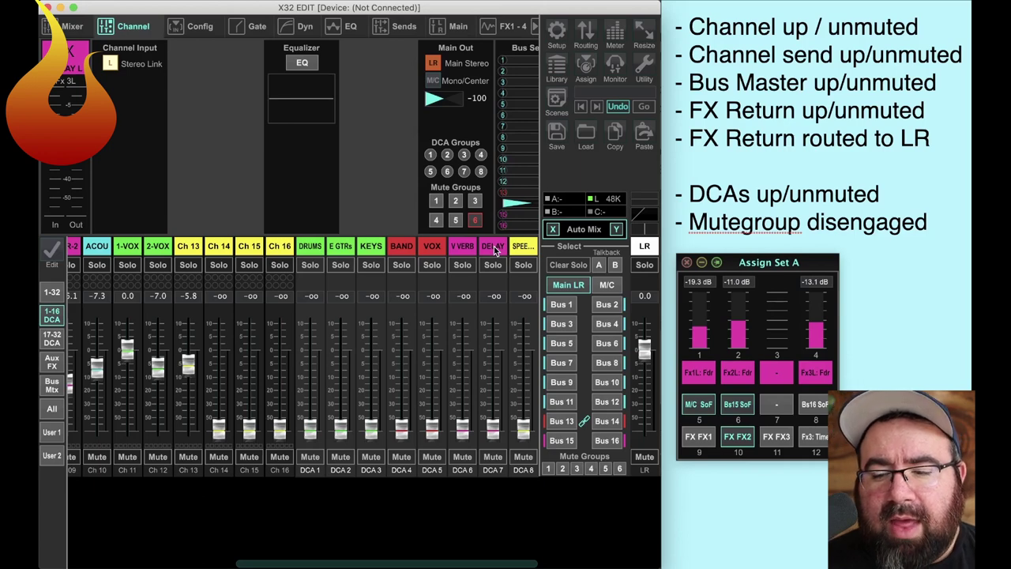
pyautogui.click(51, 362)
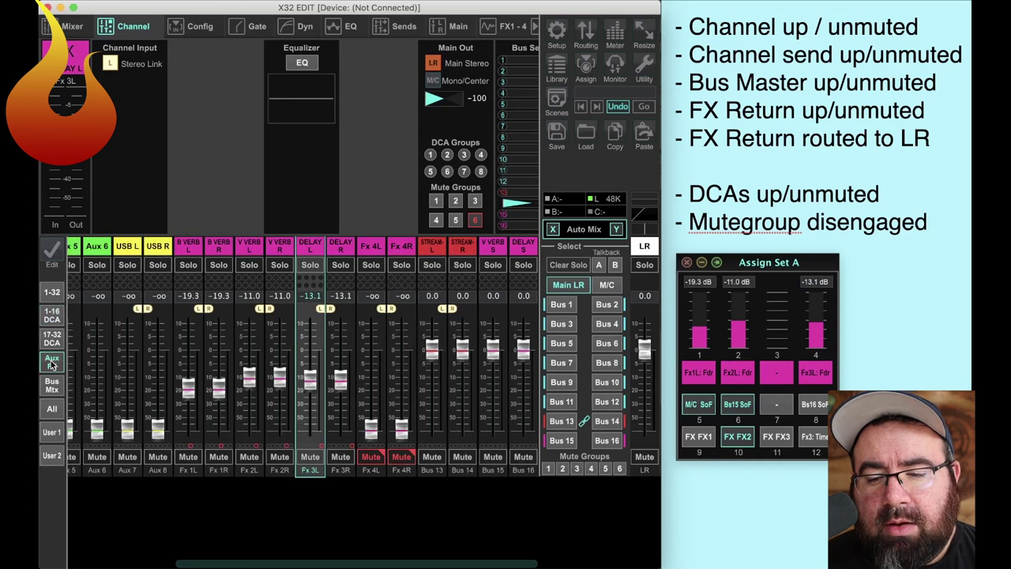
pyautogui.click(281, 248)
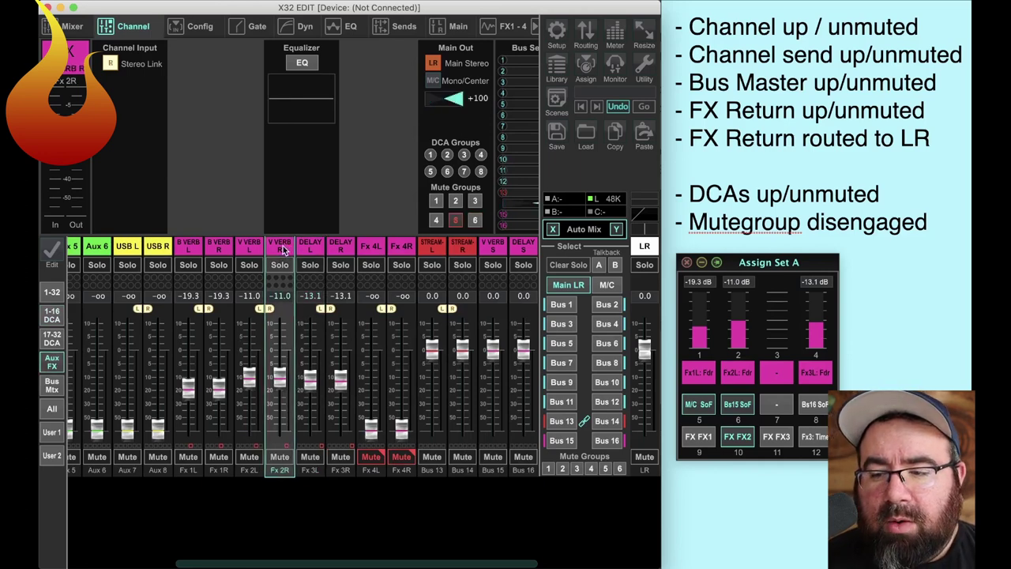
pyautogui.click(447, 172)
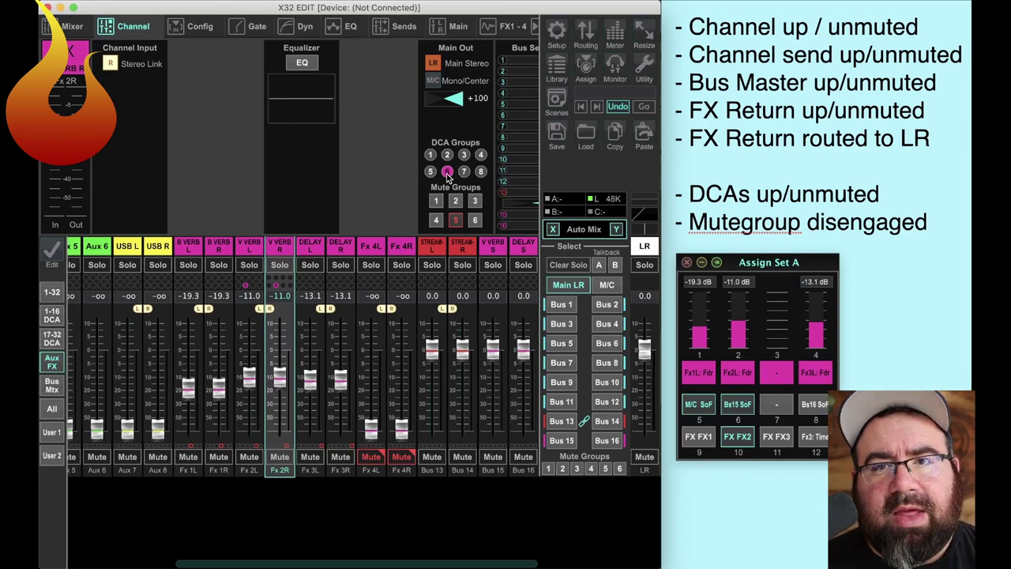
pyautogui.click(310, 248)
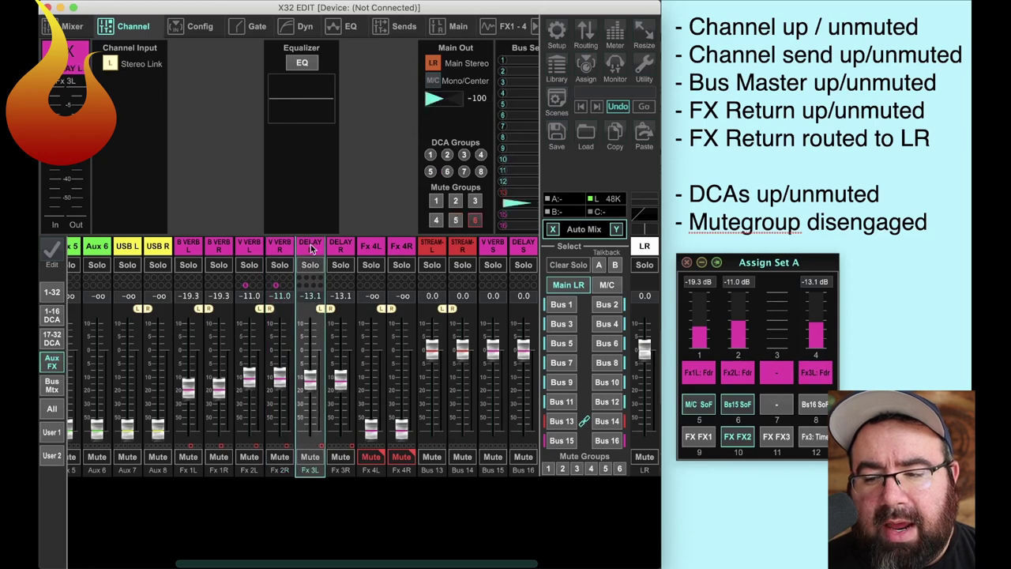
pyautogui.click(465, 172)
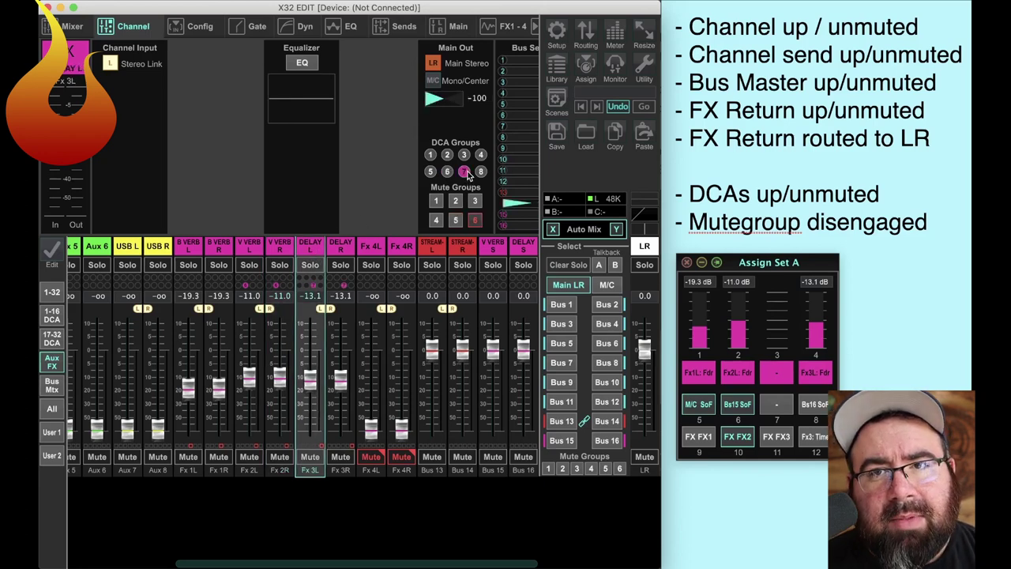
pyautogui.click(466, 172)
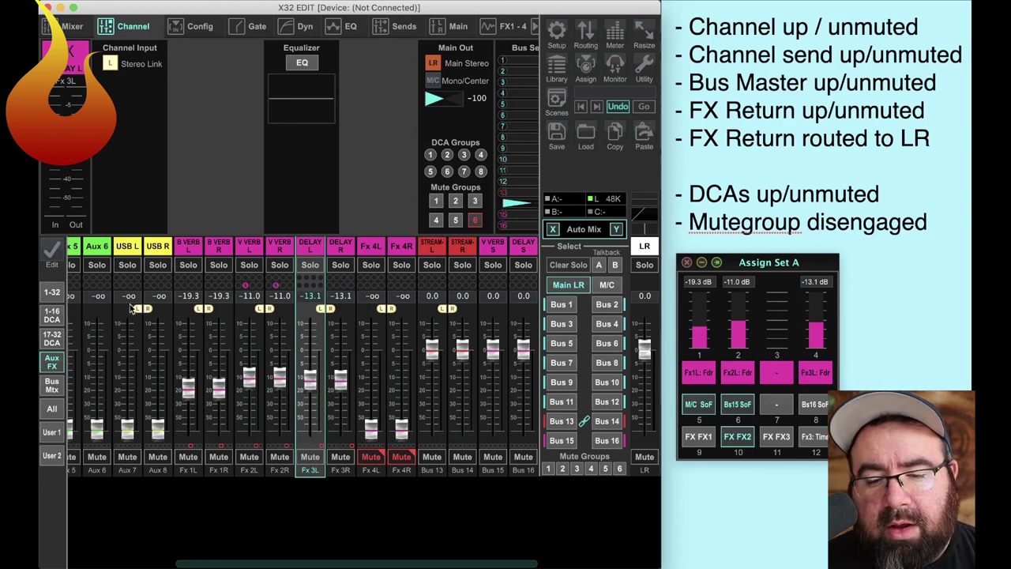
# Show the bus masters and assign the Bus 16 DELAY S master to DCA group 7.
pyautogui.click(52, 385)
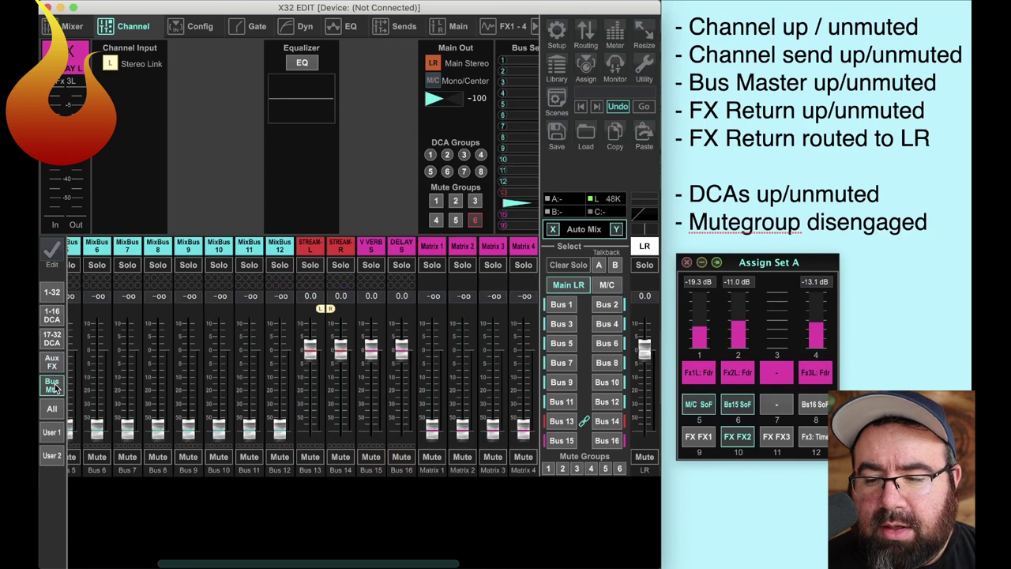
pyautogui.click(403, 247)
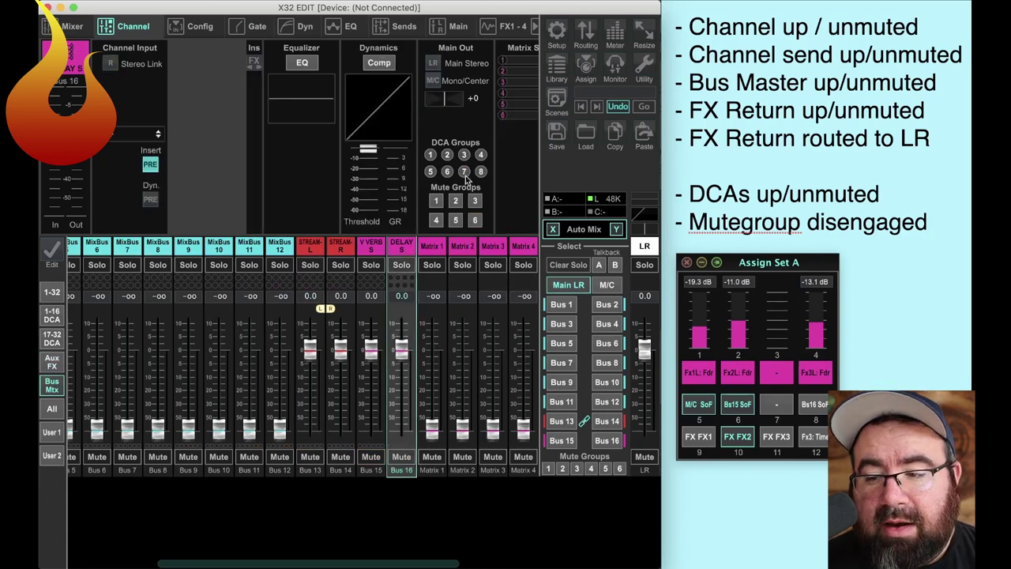
pyautogui.click(465, 172)
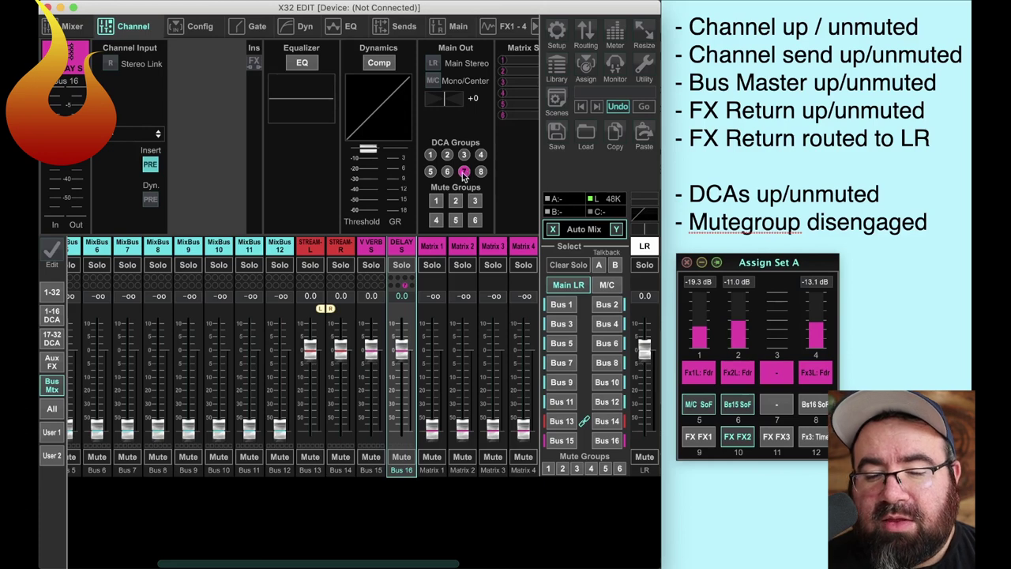
# Highlight the first checklist item, channel up and unmuted, and lower the 1-VOX channel fader to about -0.5 dB.
pyautogui.click(46, 293)
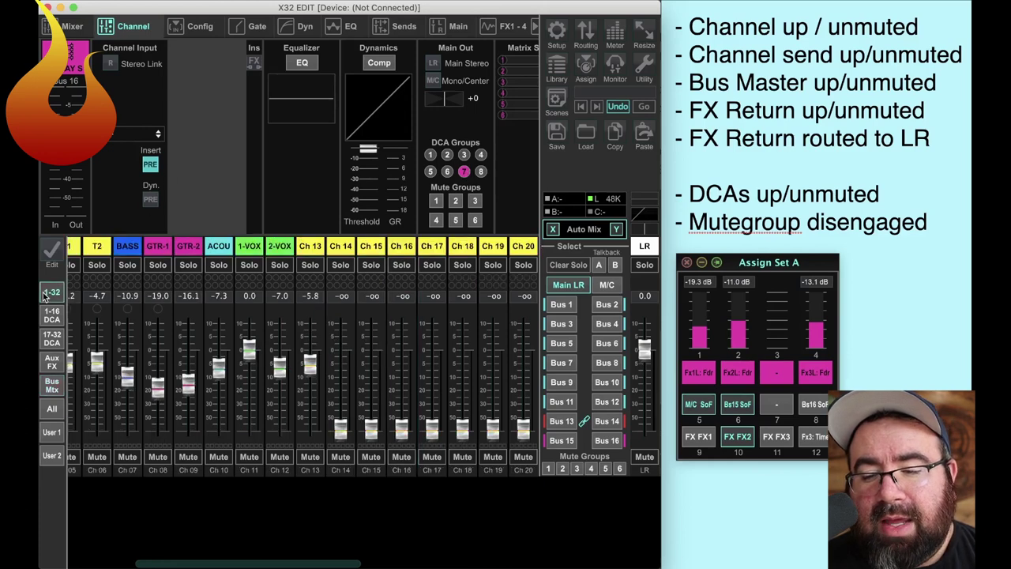
pyautogui.click(249, 248)
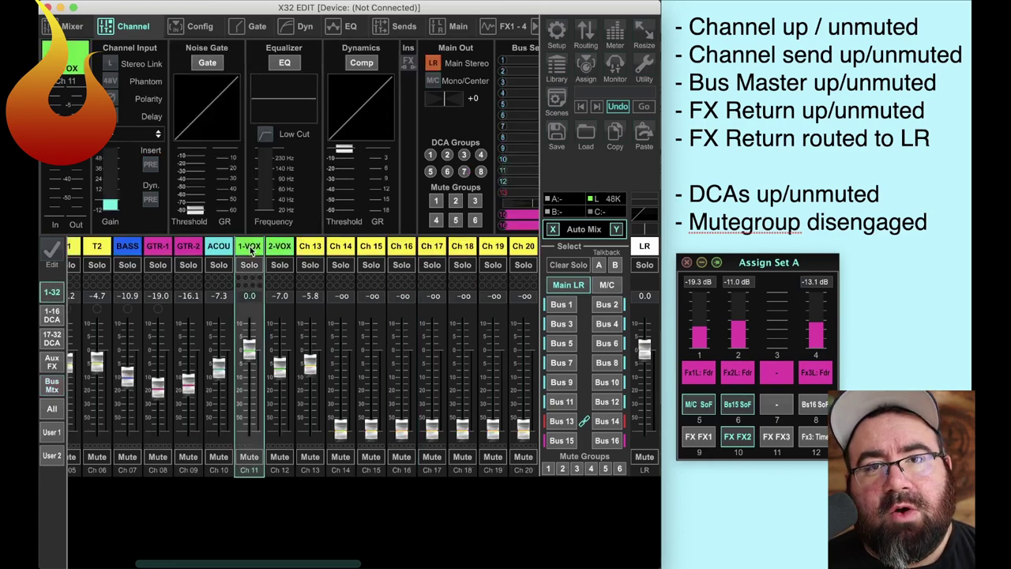
pyautogui.doubleClick(706, 30)
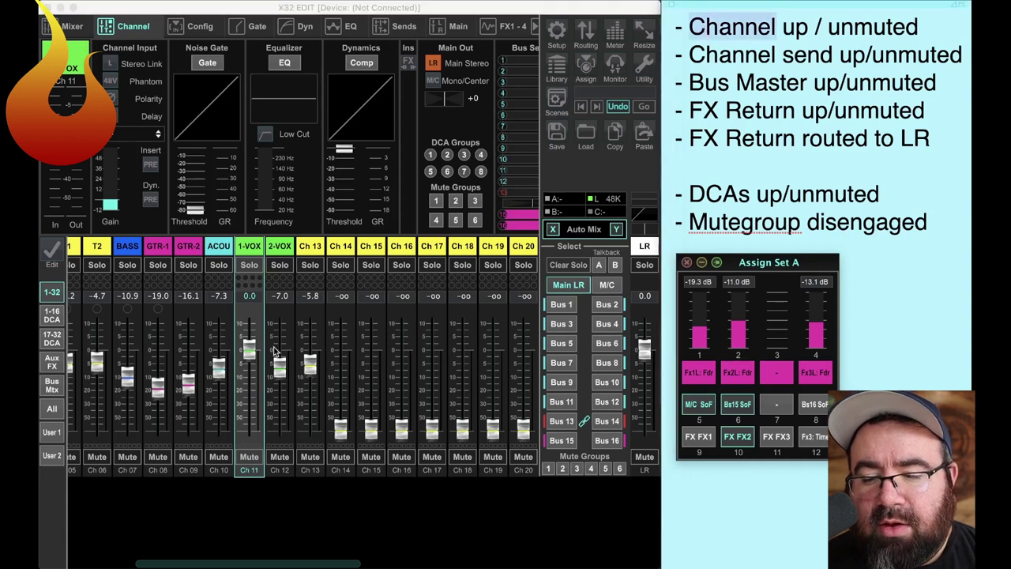
pyautogui.moveTo(249, 352)
pyautogui.mouseDown()
pyautogui.moveTo(250, 377)
pyautogui.moveTo(242, 350)
pyautogui.mouseUp()
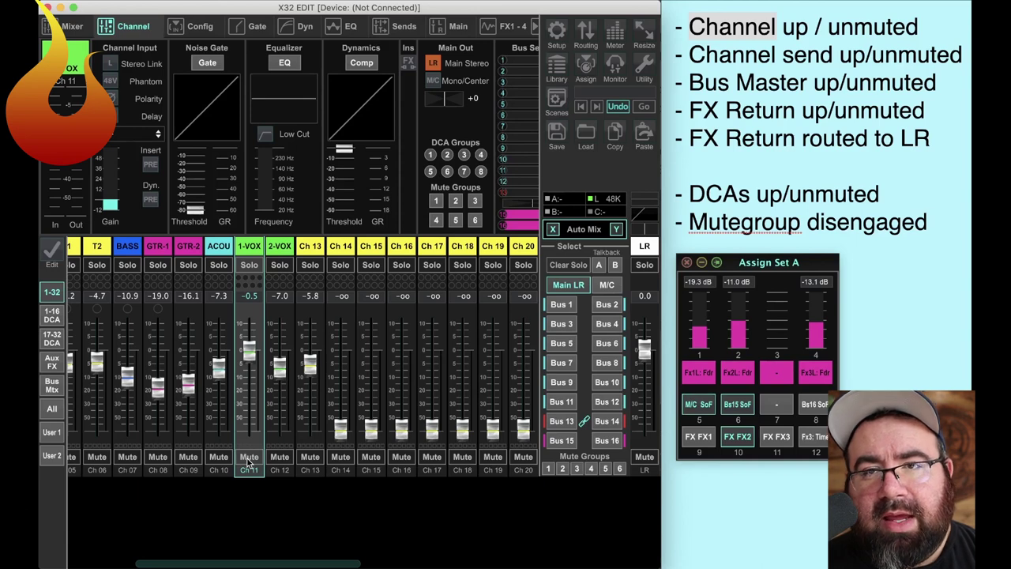
# Examine the 1-VOX bus sends and the Bus 15 sends on fader for the channel send checklist item, and return to Main LR.
pyautogui.doubleClick(695, 54)
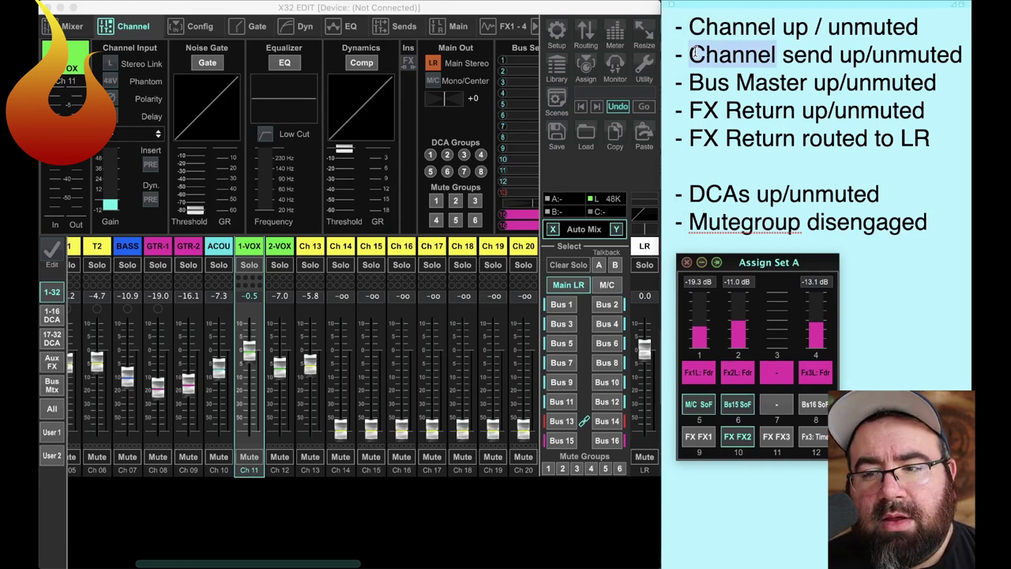
pyautogui.click(403, 28)
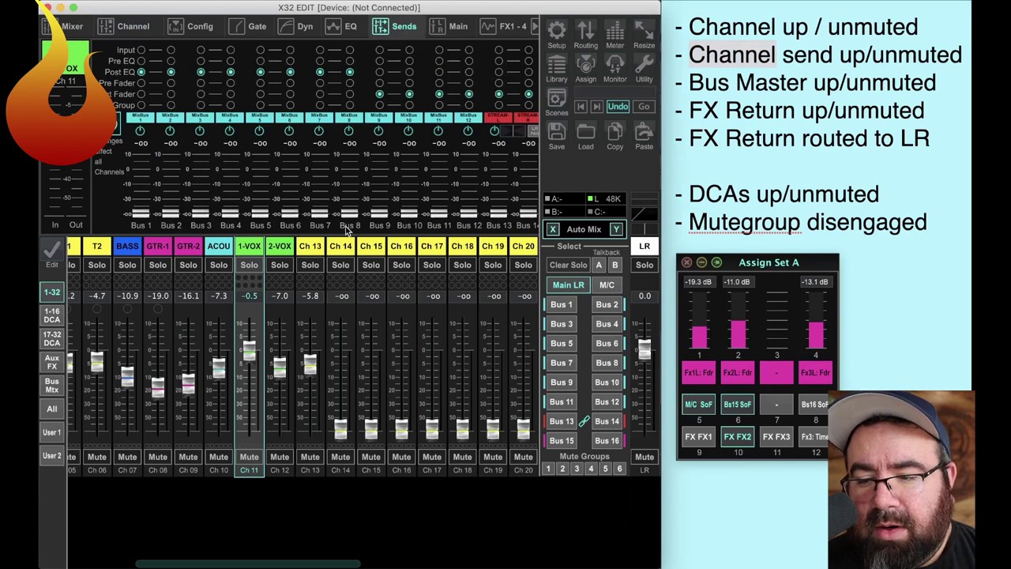
pyautogui.click(541, 32)
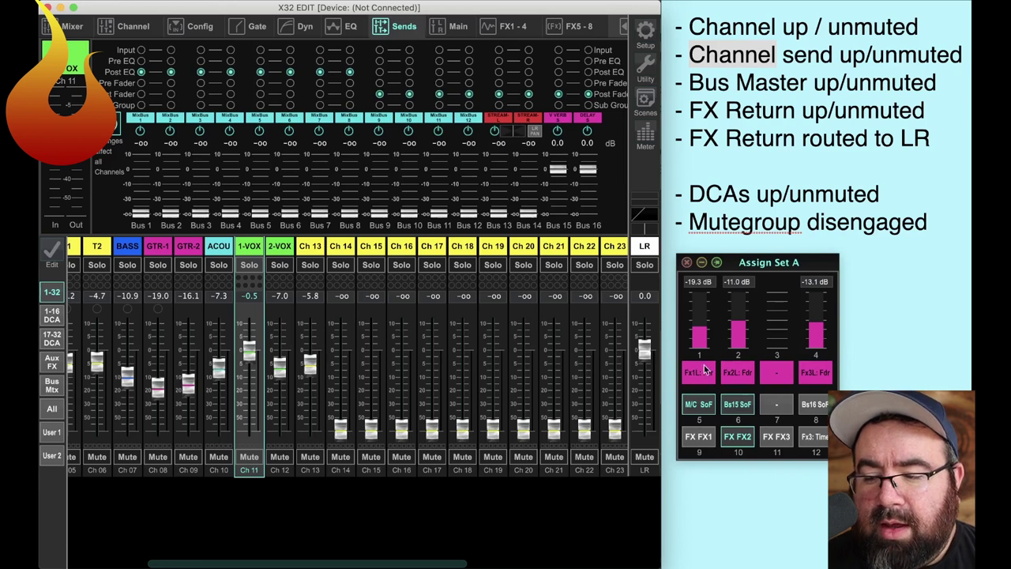
pyautogui.click(739, 406)
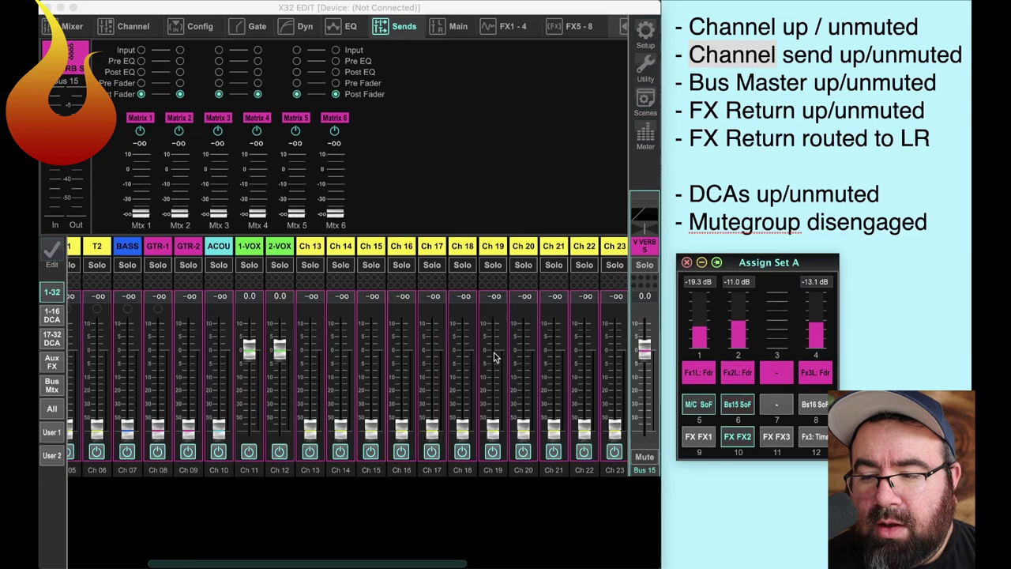
pyautogui.click(629, 40)
pyautogui.click(570, 286)
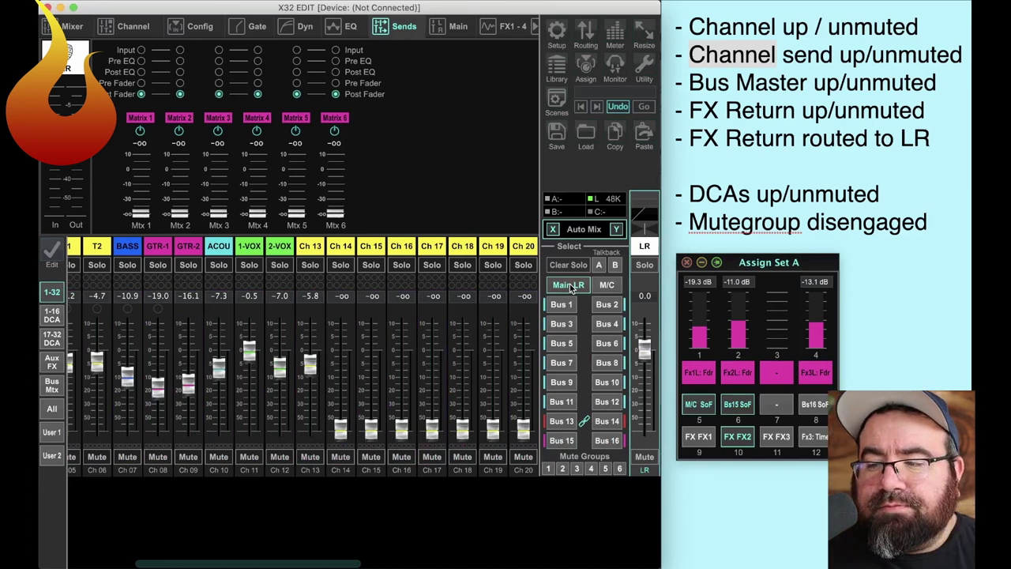
# Check the level and mute state of the Bus 15 and 16 masters and the FX returns against the checklist.
pyautogui.doubleClick(715, 82)
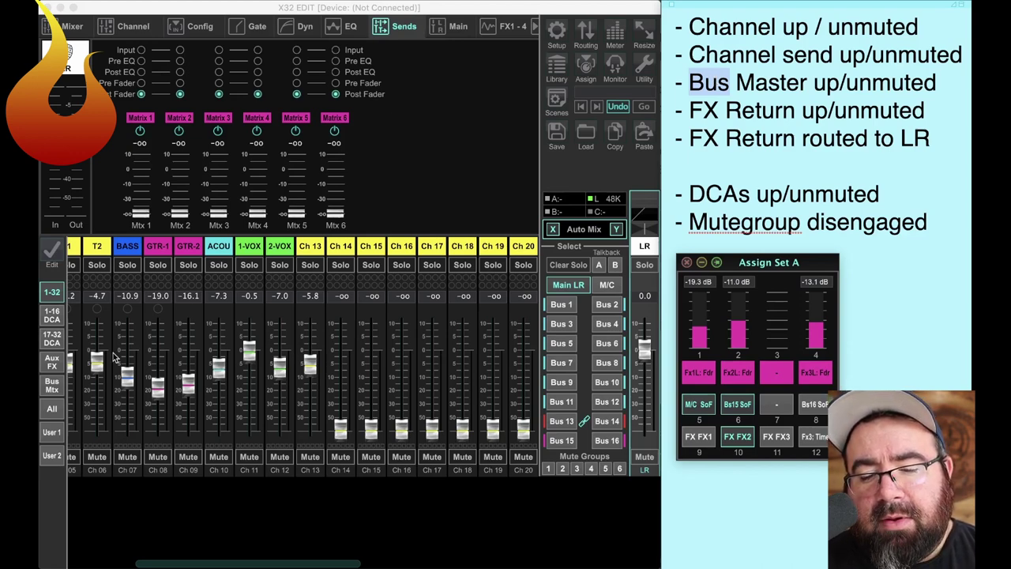
pyautogui.click(56, 393)
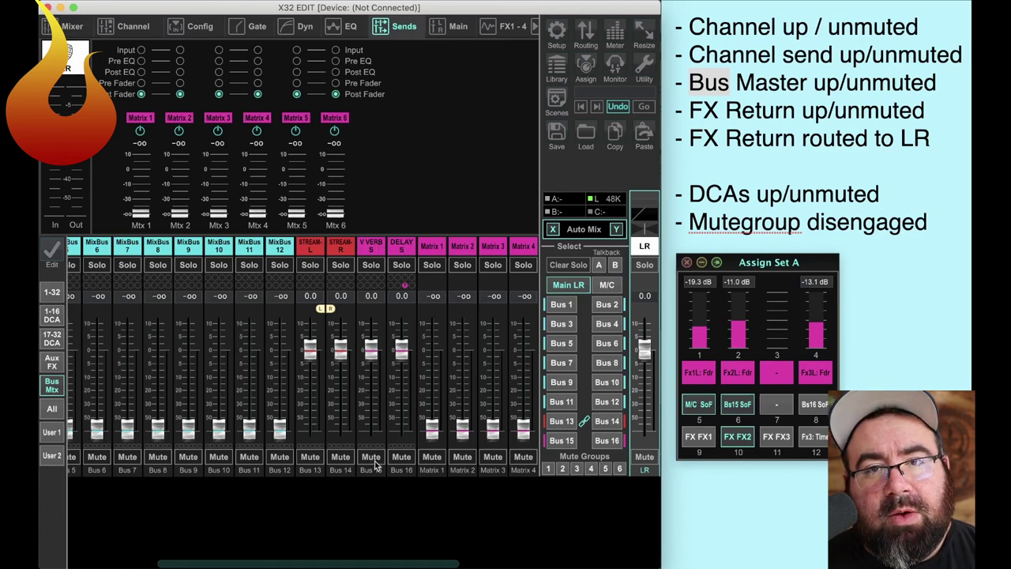
pyautogui.doubleClick(703, 111)
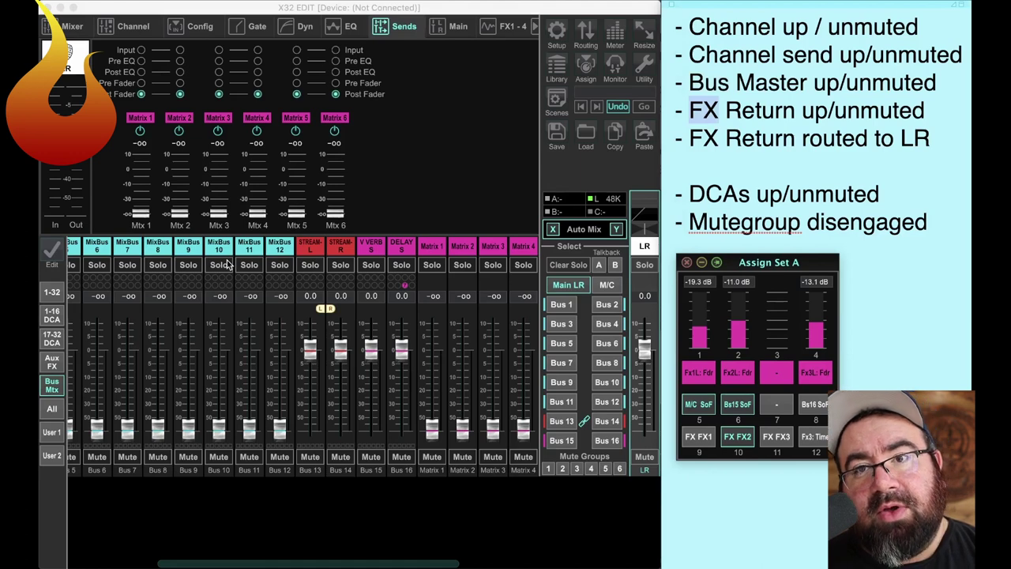
pyautogui.click(52, 362)
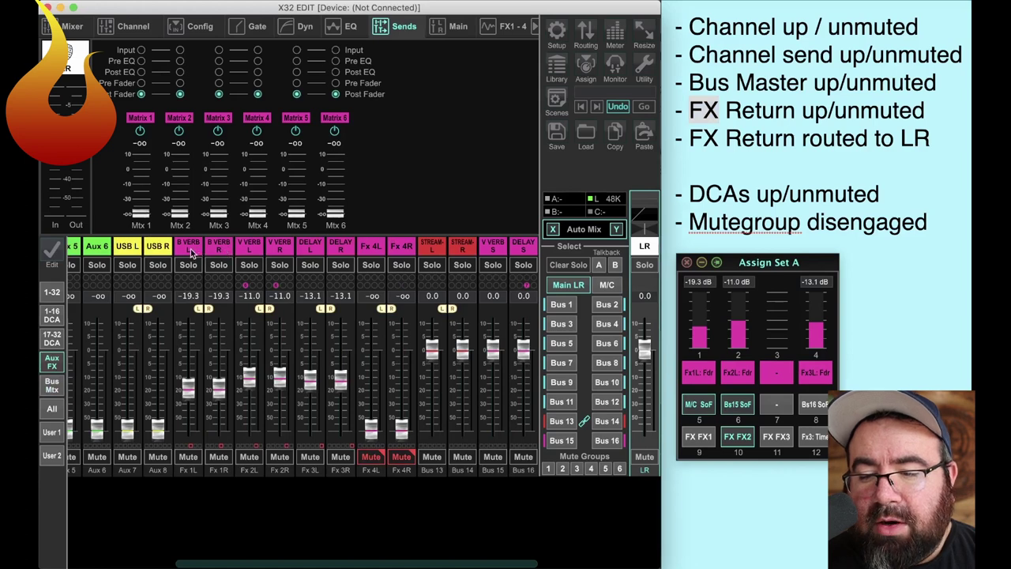
pyautogui.click(259, 252)
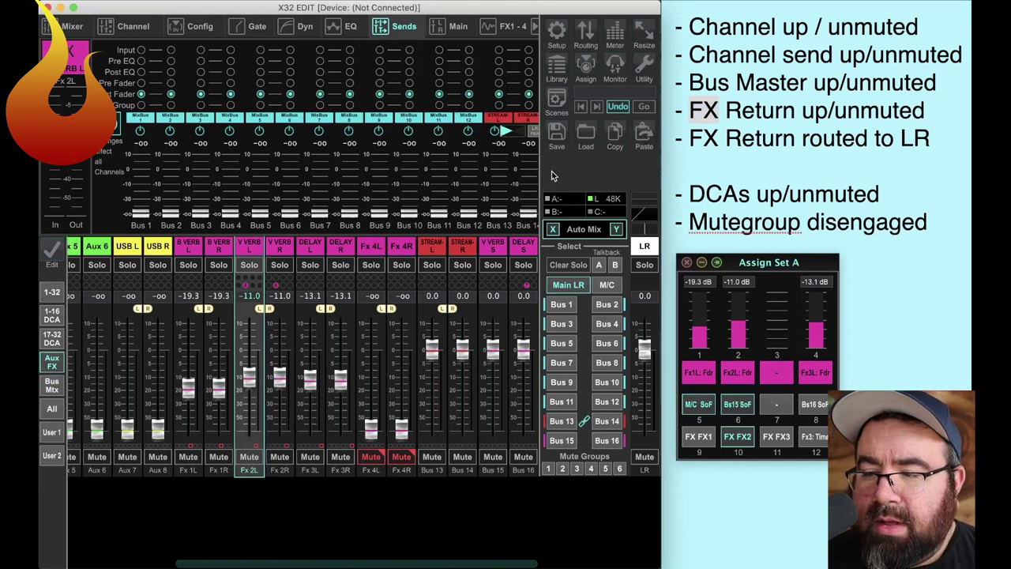
# Check the V VERB L return's main stereo routing for the "FX Return routed to LR" checklist item.
pyautogui.doubleClick(705, 139)
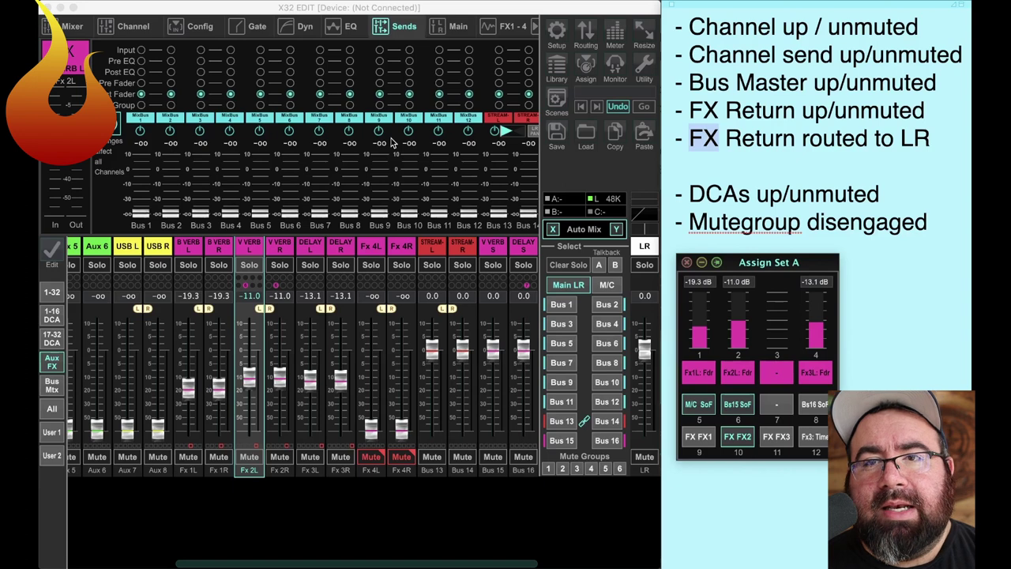
pyautogui.click(141, 94)
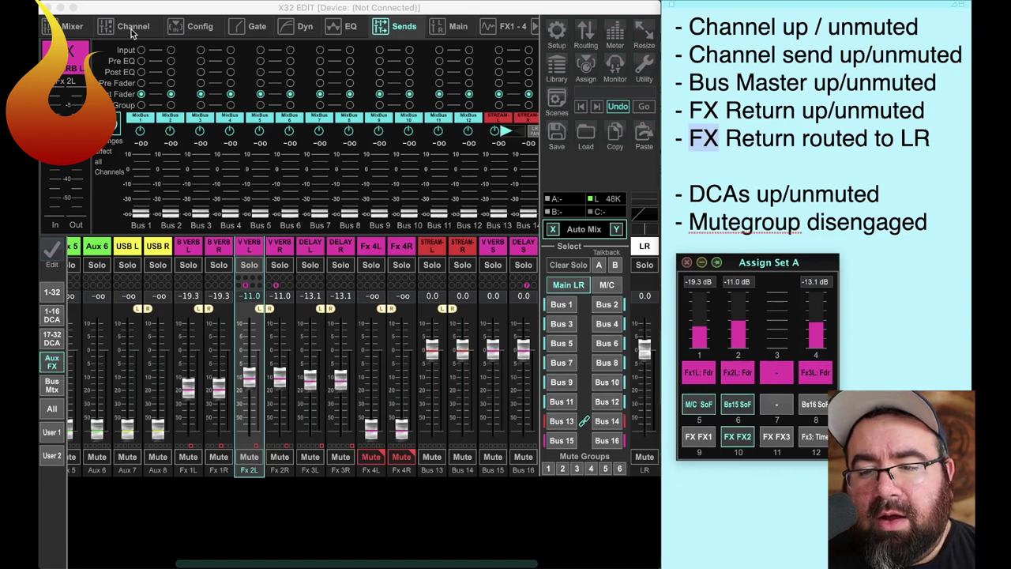
pyautogui.click(133, 28)
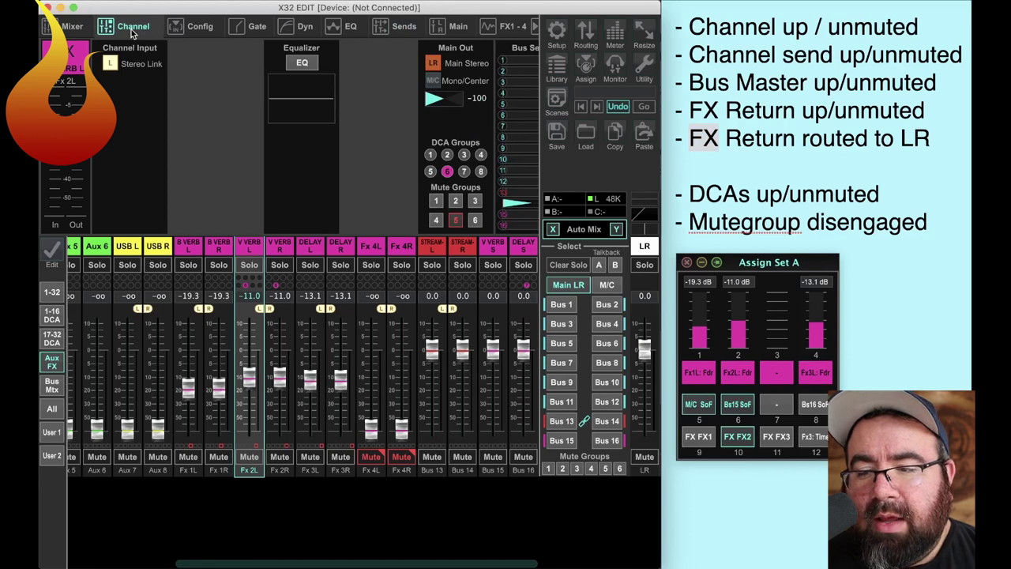
pyautogui.click(429, 65)
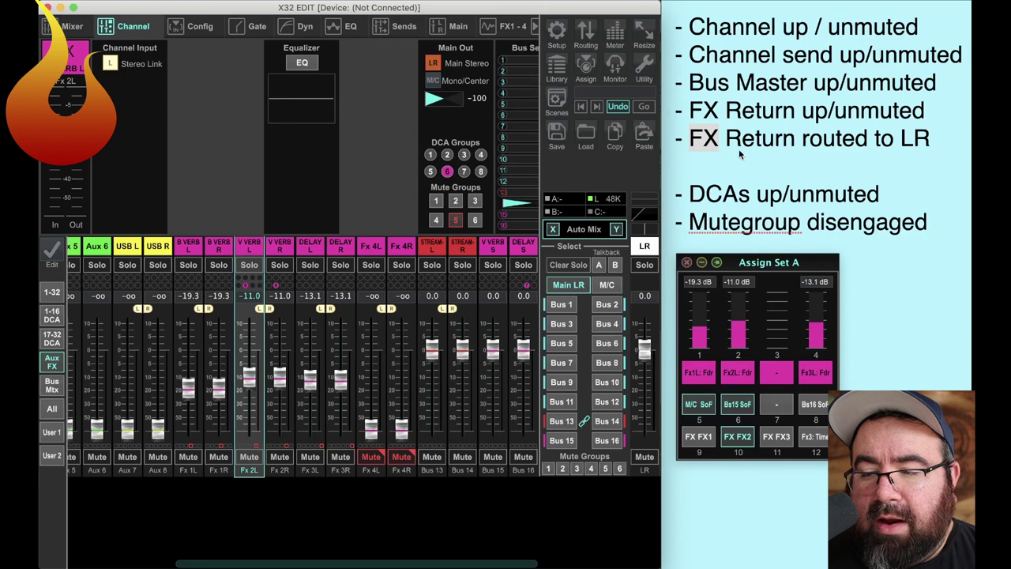
# Go to the DCAs checklist item and set the V VERB and DELAY DCA faders to 0 dB.
pyautogui.doubleClick(700, 196)
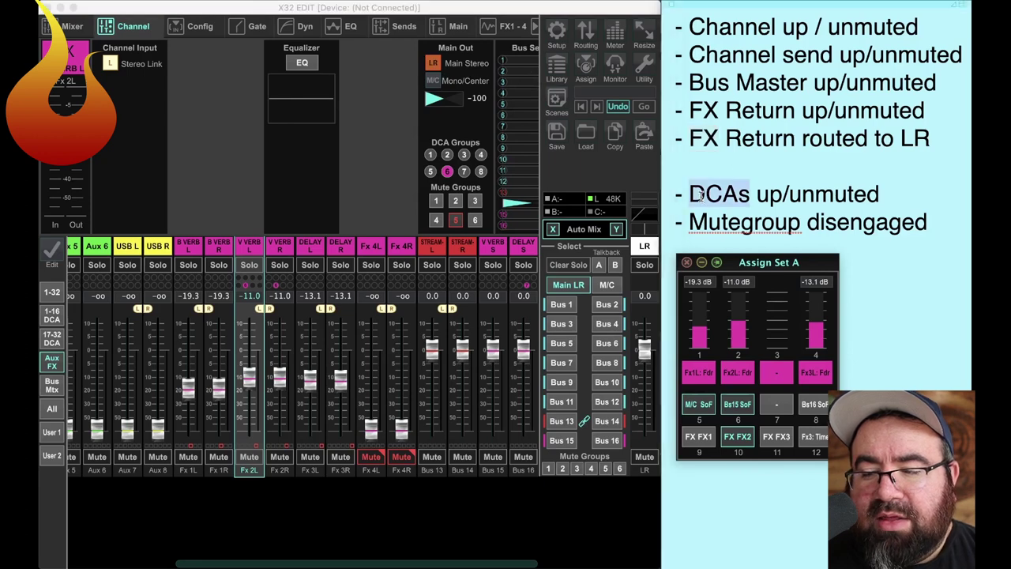
pyautogui.click(52, 316)
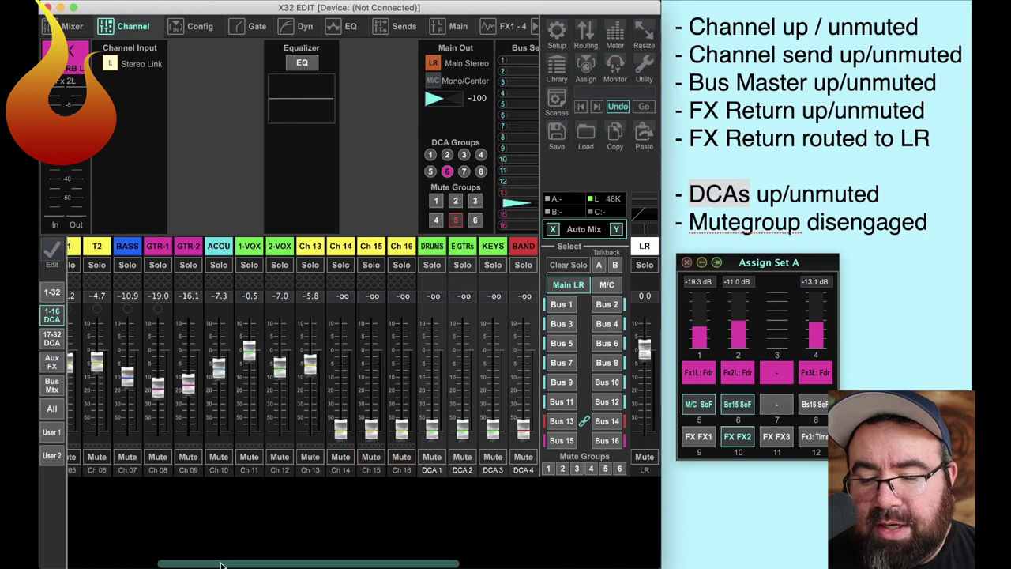
pyautogui.moveTo(232, 564); pyautogui.dragTo(419, 564)
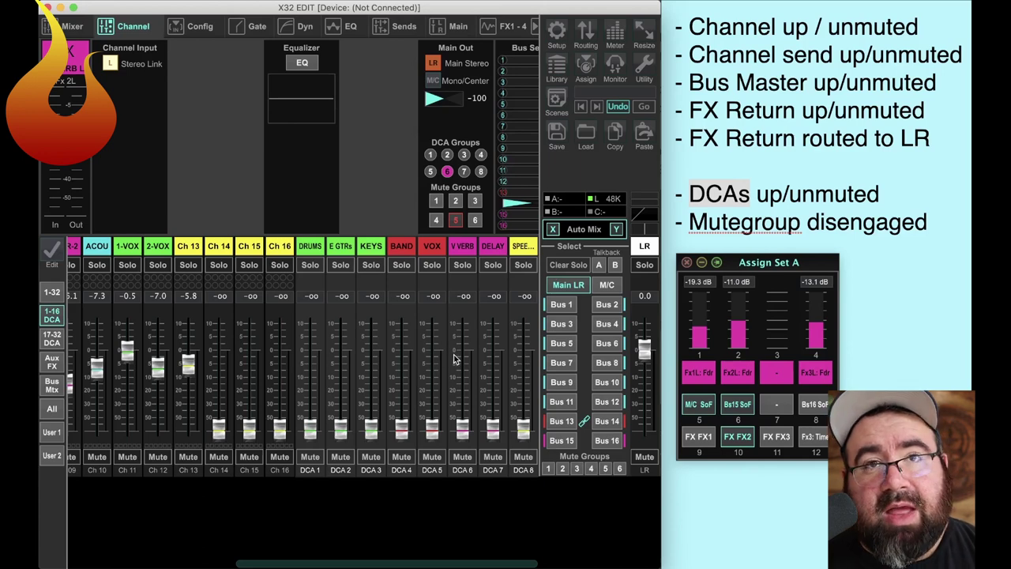
pyautogui.click(462, 296)
pyautogui.write('0')
pyautogui.press('Return')
pyautogui.click(491, 295)
pyautogui.write('0')
pyautogui.press('Return')
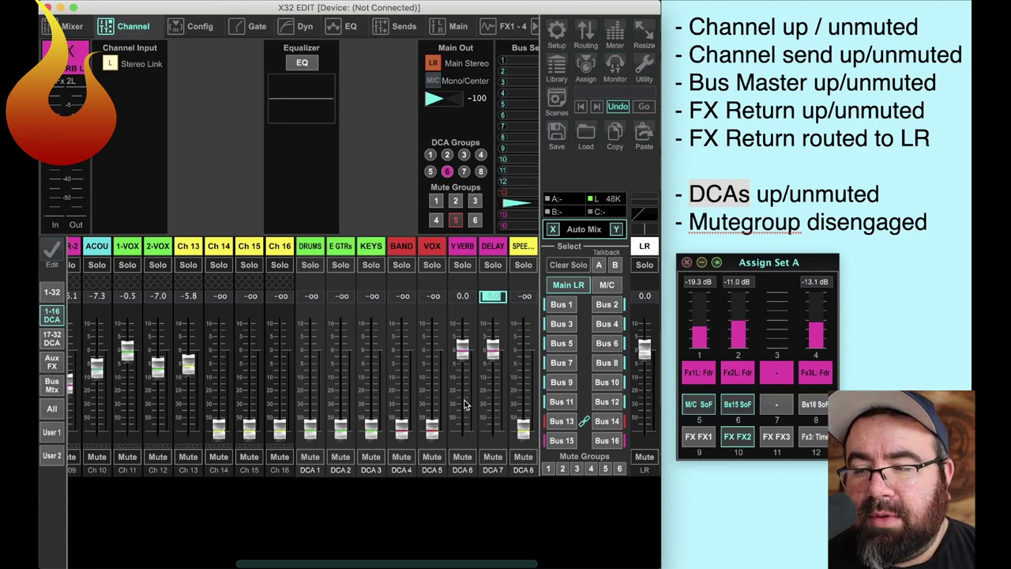
# Highlight the mute group checklist item and check whether the effects mute groups are engaged.
pyautogui.doubleClick(733, 222)
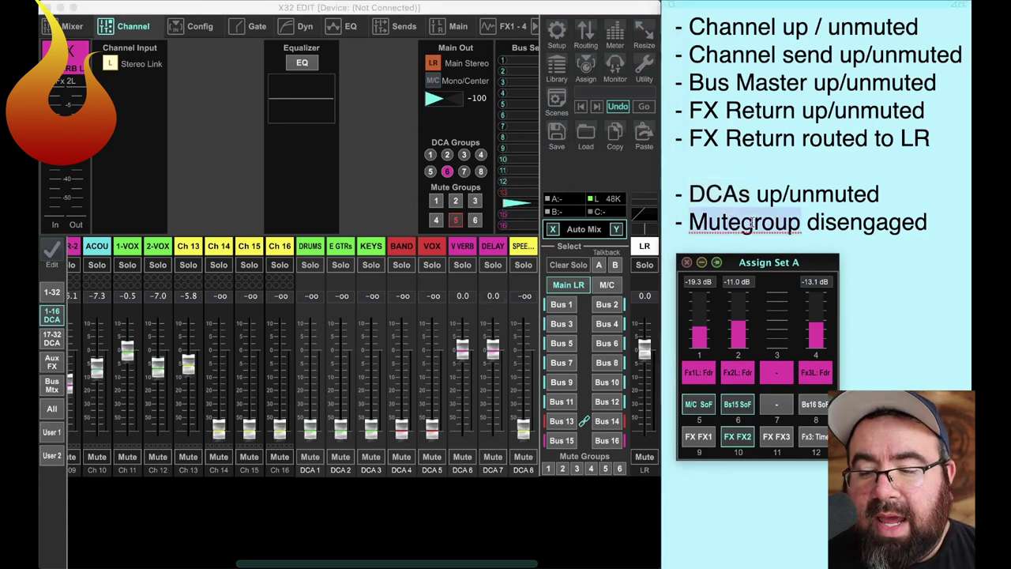
pyautogui.click(607, 469)
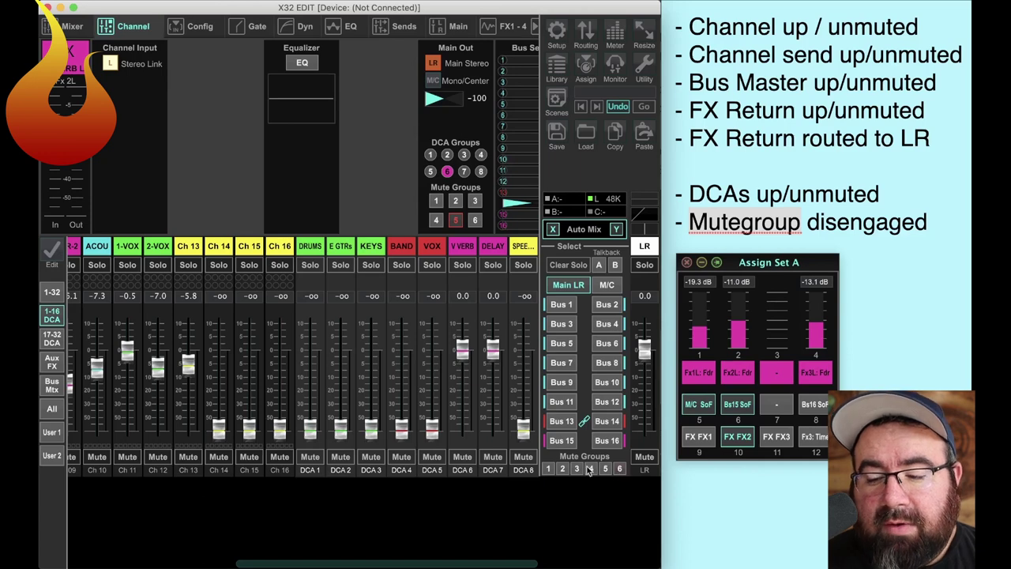
# Raise the FX return sends in the Bus 13 stream mix: B VERB to about -3.8, V VERB -5.5 and DELAY -5.3 dB.
pyautogui.click(52, 365)
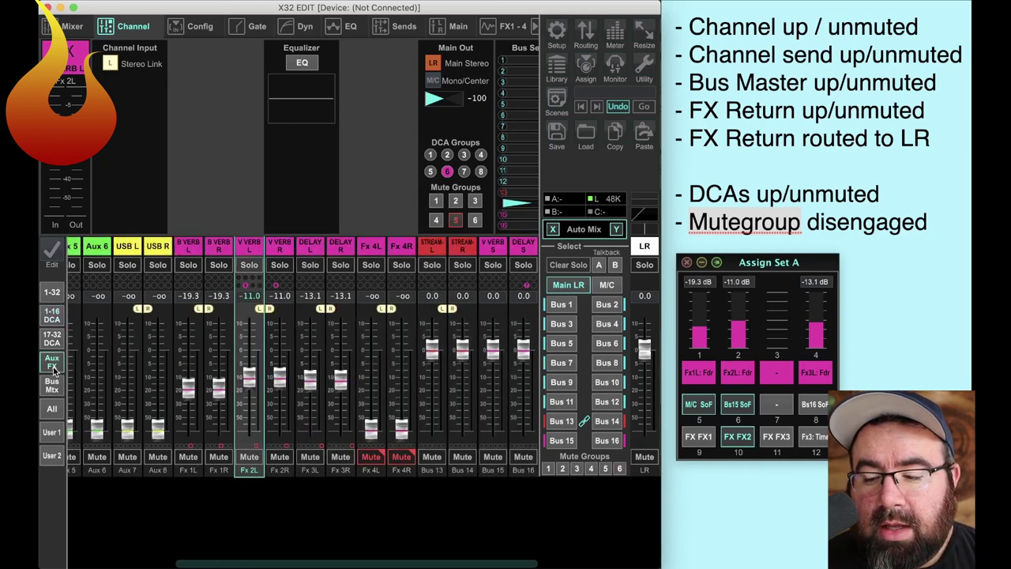
pyautogui.click(570, 428)
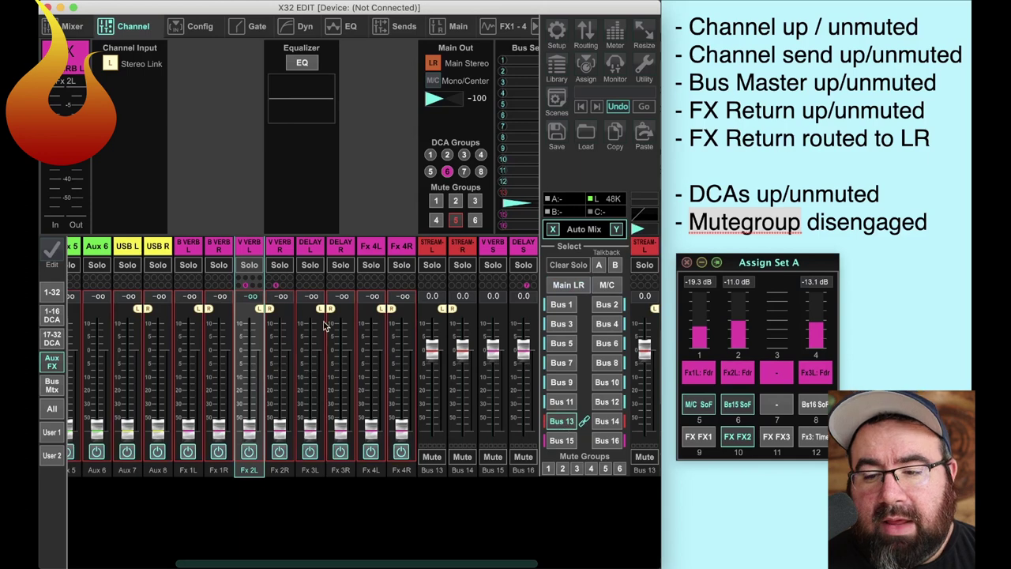
pyautogui.moveTo(215, 423); pyautogui.dragTo(220, 359)
pyautogui.moveTo(250, 433); pyautogui.dragTo(250, 364)
pyautogui.moveTo(310, 431); pyautogui.dragTo(310, 364)
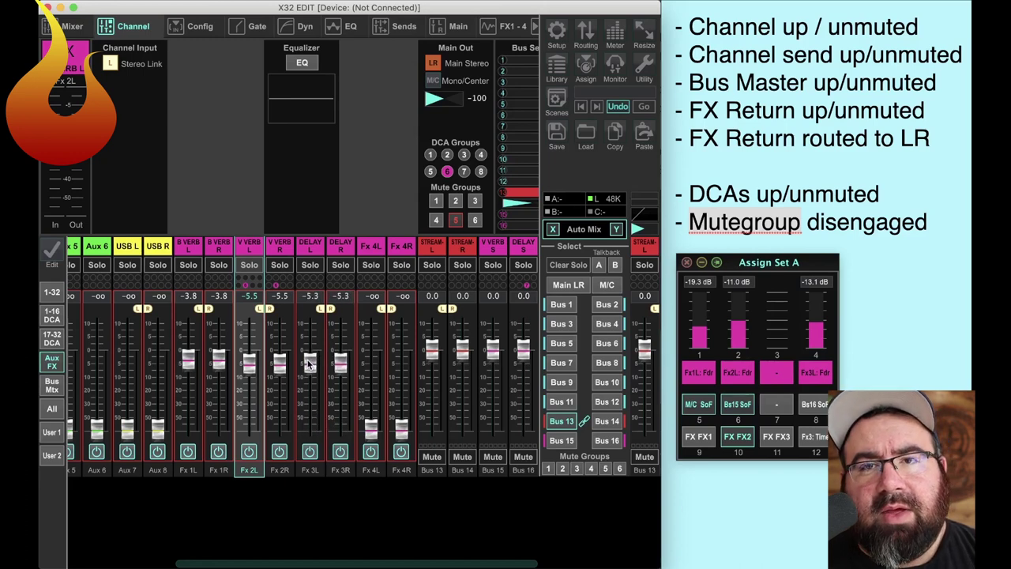